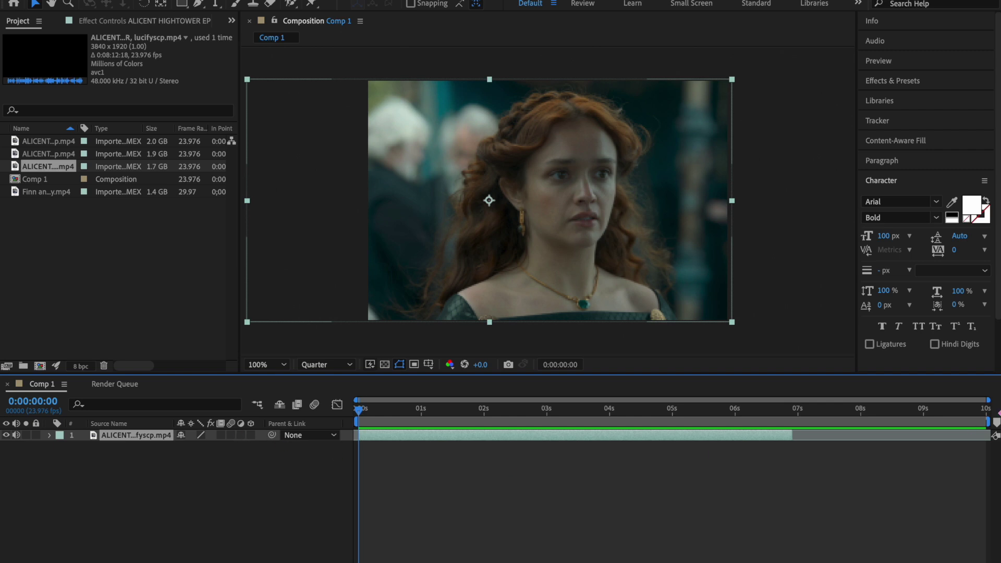
Step: Fit the work area to the clip layer and turn on its frame blending and motion blur
{"action": "key", "text": "ctrl+alt+b"}
{"action": "left_click", "coordinate": [222, 435]}
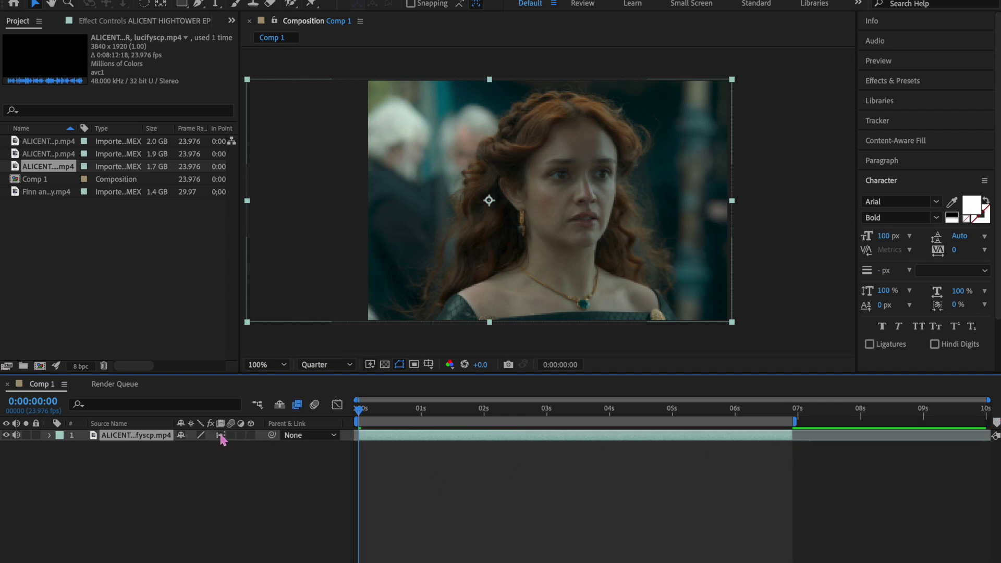
{"action": "left_click", "coordinate": [231, 435]}
{"action": "key", "text": "space"}
{"action": "key", "text": "space"}
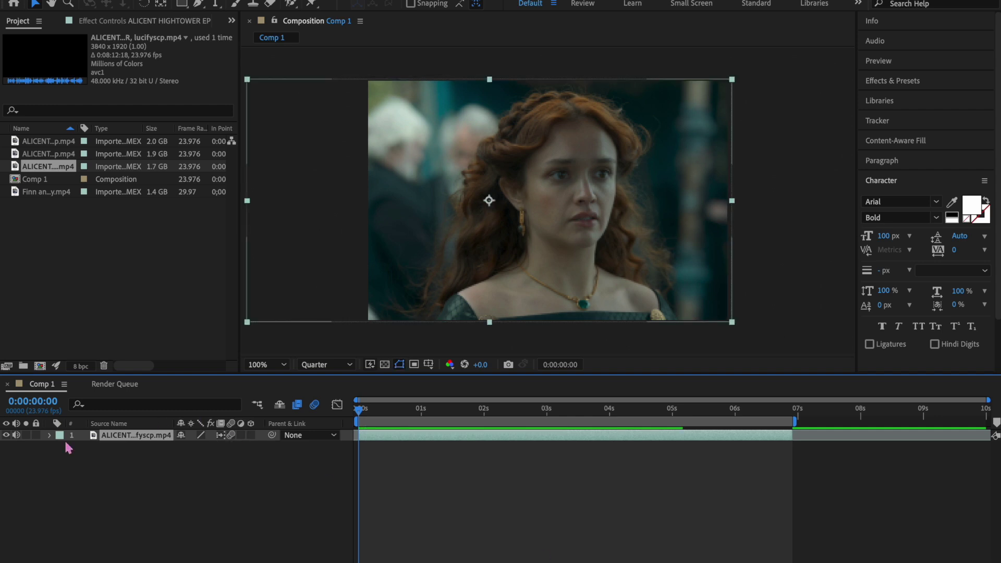
Step: Mute the clip layer's audio and preview the composition
{"action": "left_click", "coordinate": [16, 435]}
{"action": "key", "text": "space"}
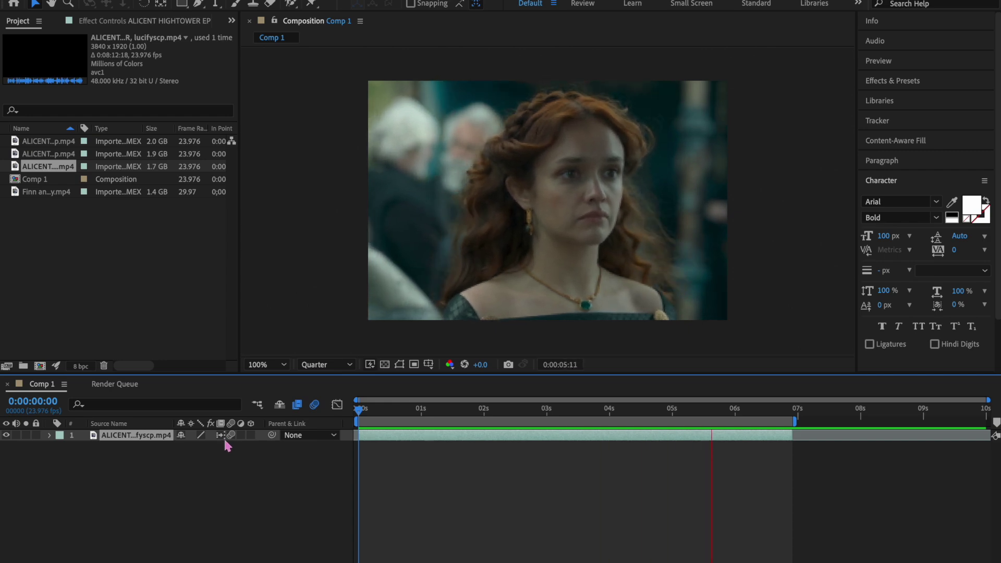
{"action": "key", "text": "space"}
Step: Pre-compose the clip layer, moving all attributes into the new composition
{"action": "key", "text": "super+shift+c"}
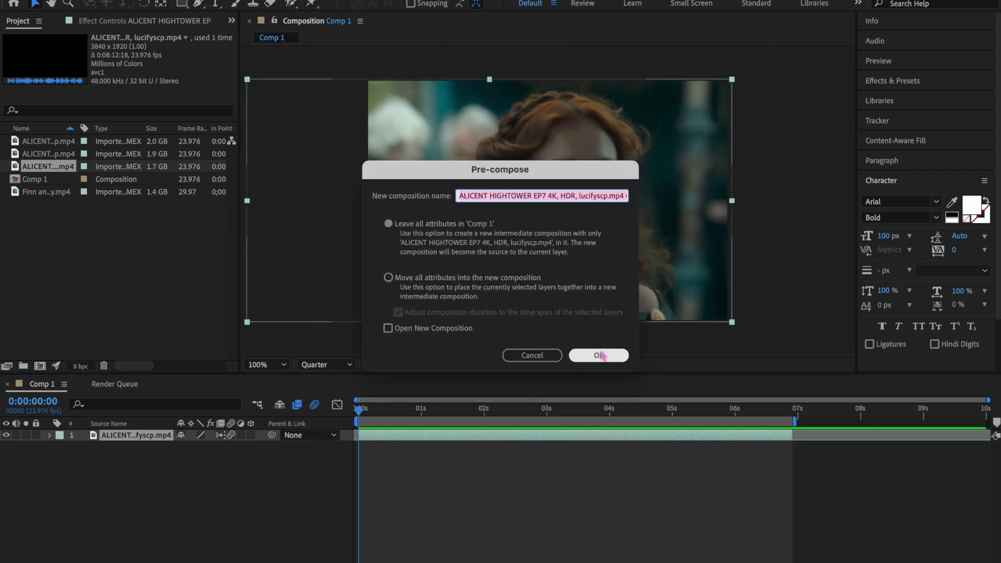
{"action": "left_click", "coordinate": [389, 278]}
{"action": "key", "text": "Return"}
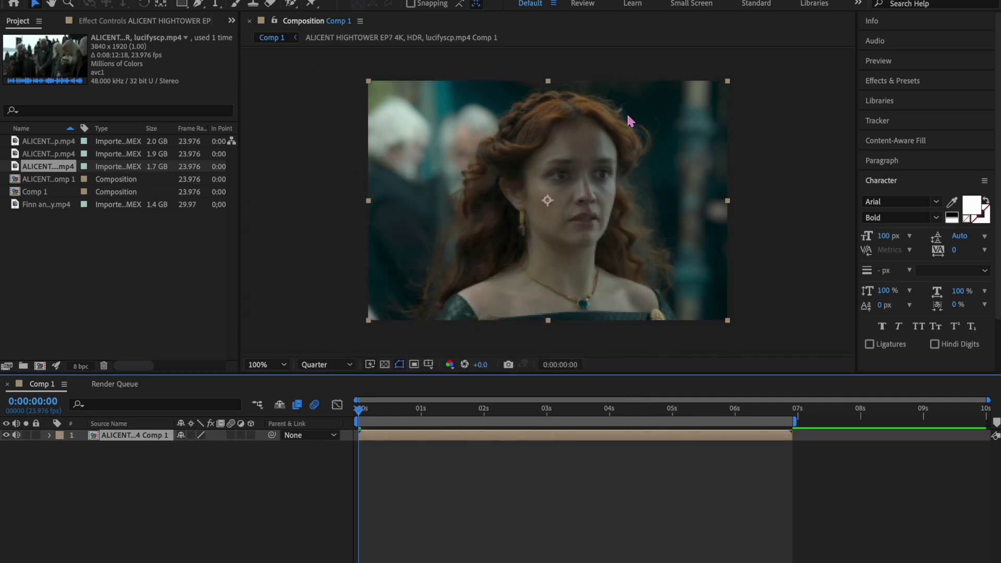
Step: Add a white solid layer above the pre-composed clip
{"action": "left_click", "coordinate": [218, 0]}
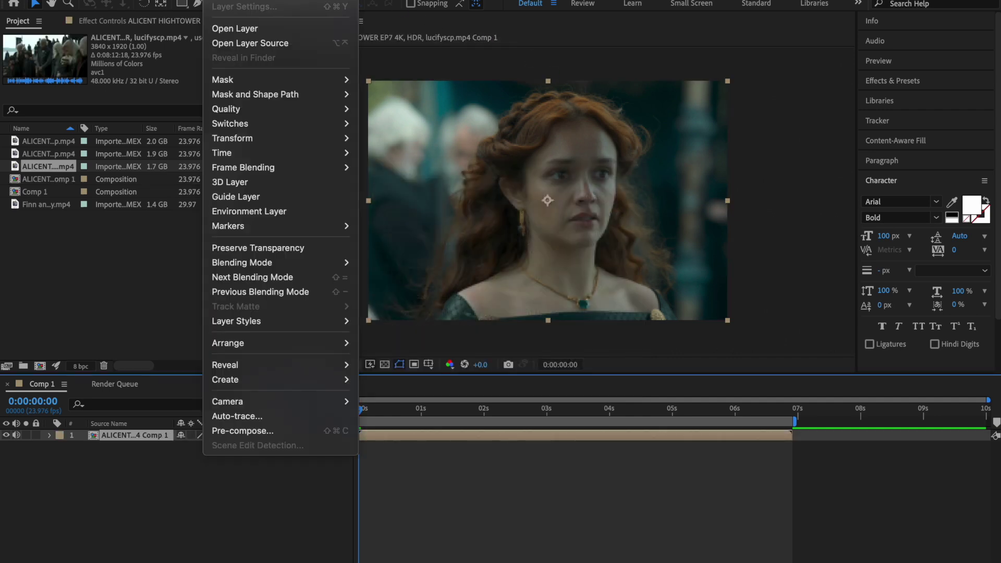
{"action": "mouse_move", "coordinate": [238, 0]}
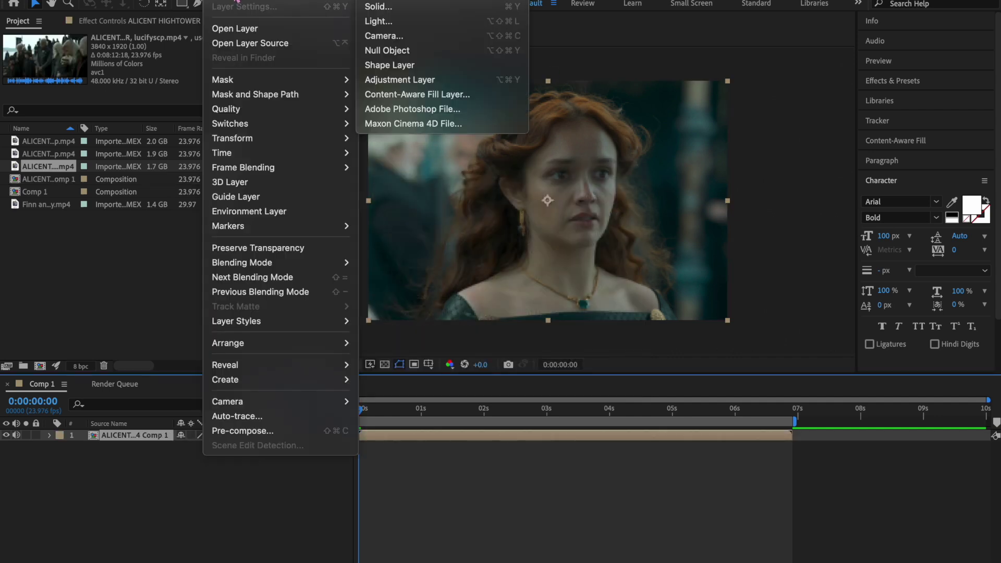
{"action": "left_click", "coordinate": [378, 5]}
{"action": "left_click", "coordinate": [428, 395]}
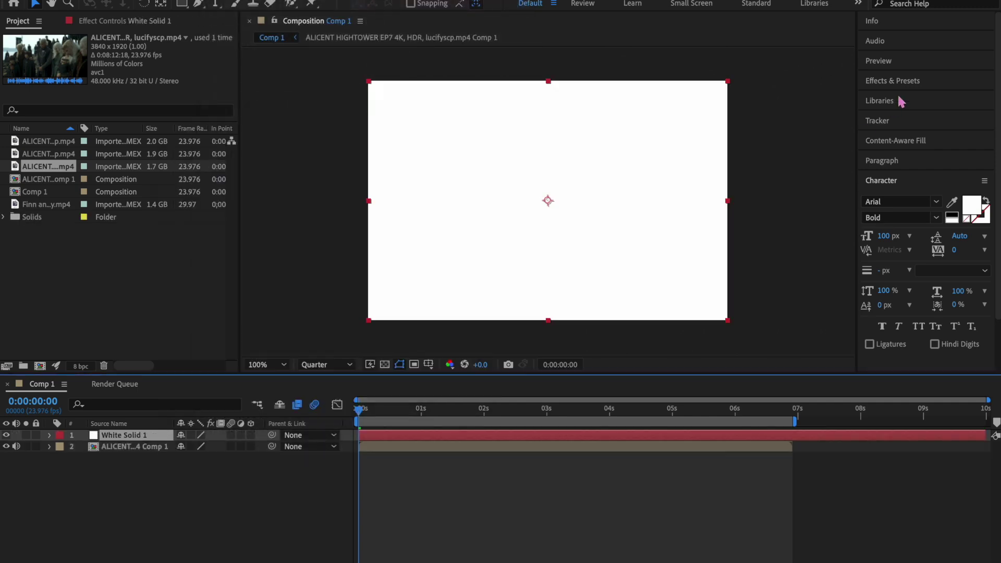
Step: Find the CC Jaws effect and apply it to the white solid
{"action": "left_click", "coordinate": [894, 81]}
{"action": "left_click", "coordinate": [886, 97]}
{"action": "type", "text": "cc jaws"}
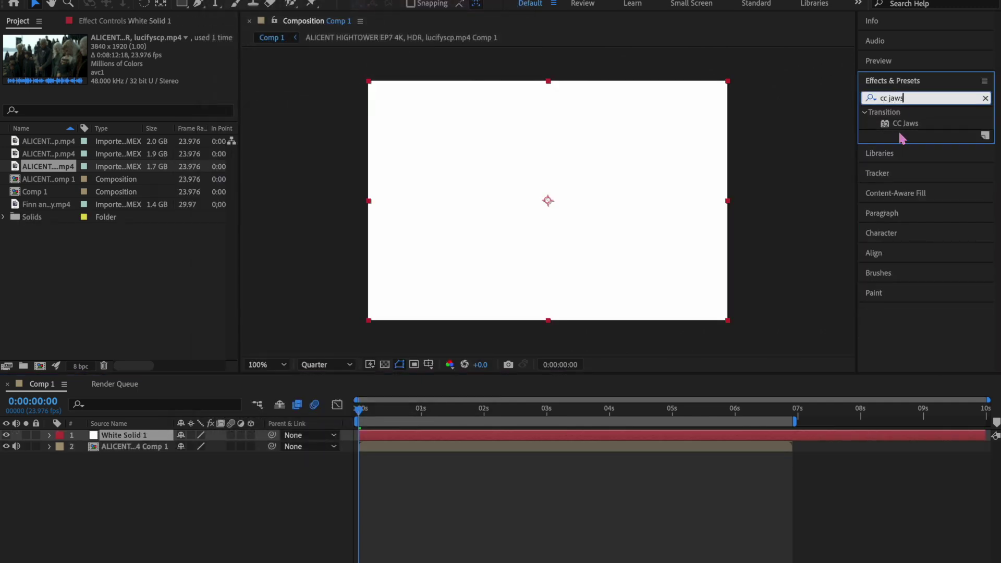
{"action": "double_click", "coordinate": [904, 124]}
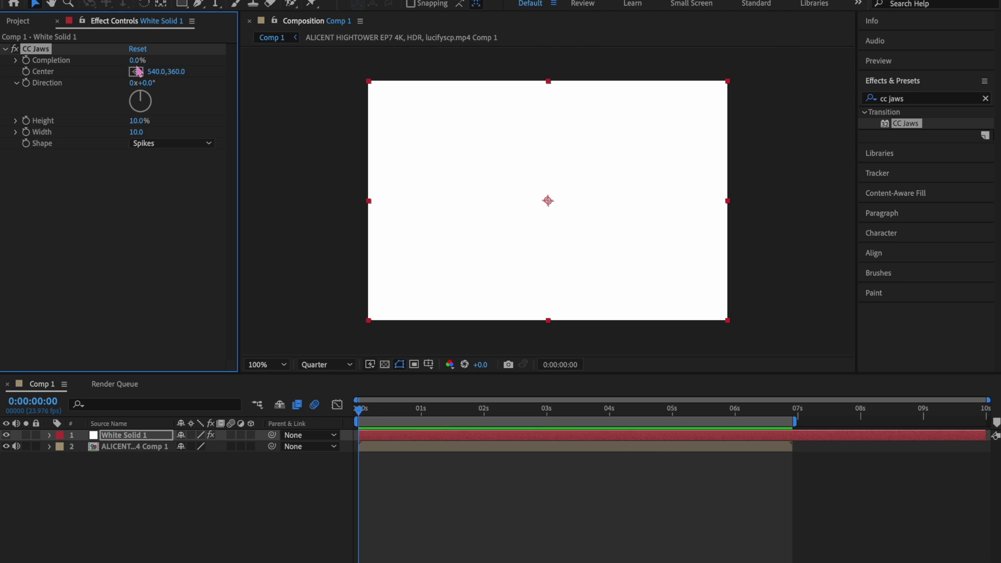
Step: Set CC Jaws to 0% height, 70% completion and 90° direction to form vertical side borders
{"action": "left_click_drag", "start_coordinate": [137, 122], "coordinate": [21, 119]}
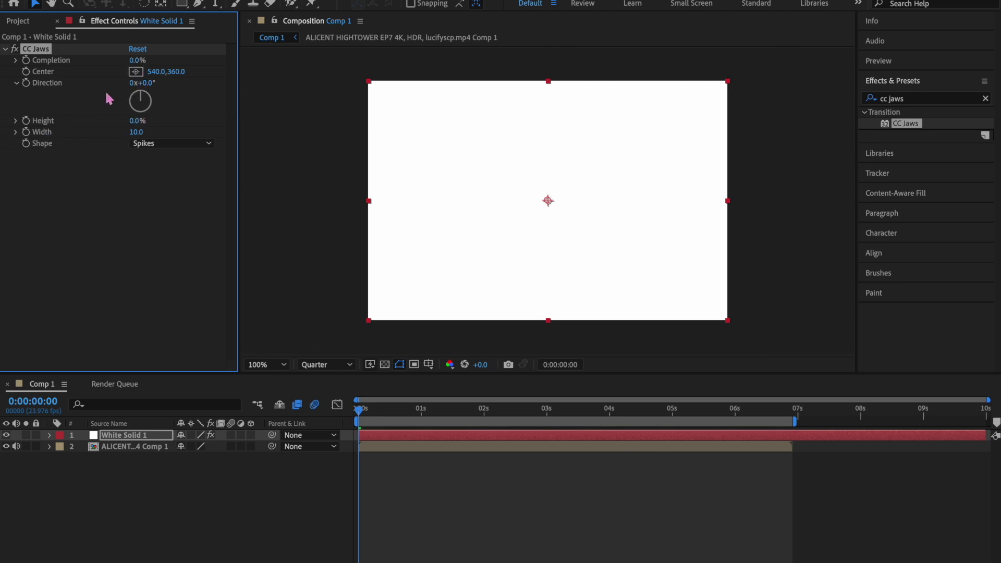
{"action": "left_click", "coordinate": [134, 61]}
{"action": "left_click_drag", "start_coordinate": [134, 61], "coordinate": [178, 64]}
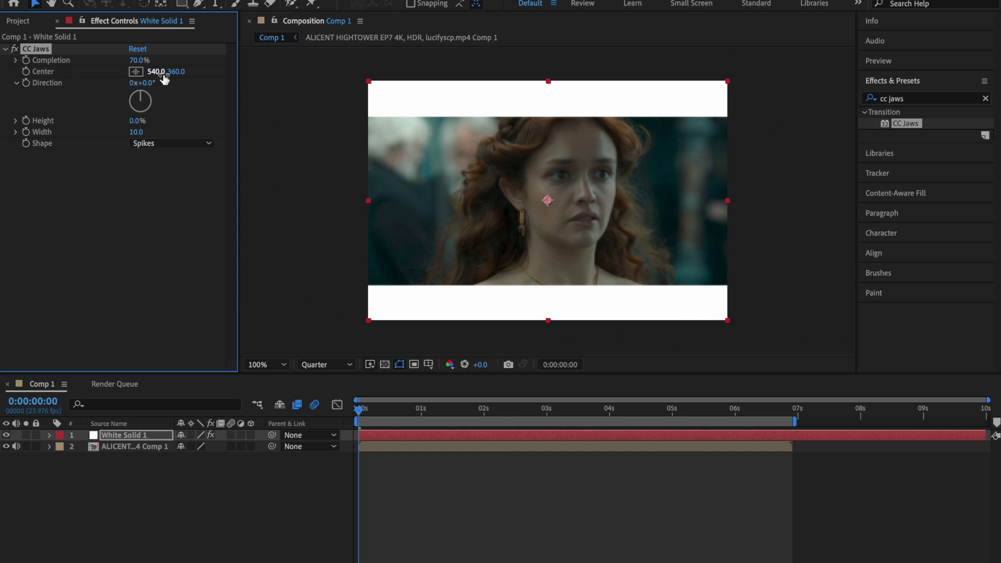
{"action": "left_click", "coordinate": [148, 82]}
{"action": "type", "text": "90"}
{"action": "key", "text": "Return"}
Step: Find the S_Gradient effect and apply it to the white solid
{"action": "left_click", "coordinate": [906, 99]}
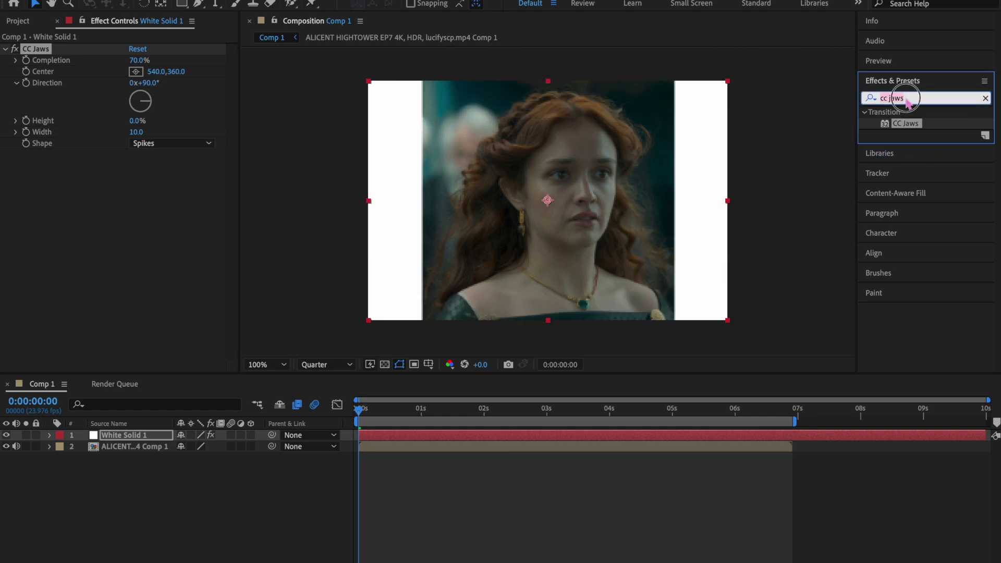
{"action": "type", "text": "s_gradien"}
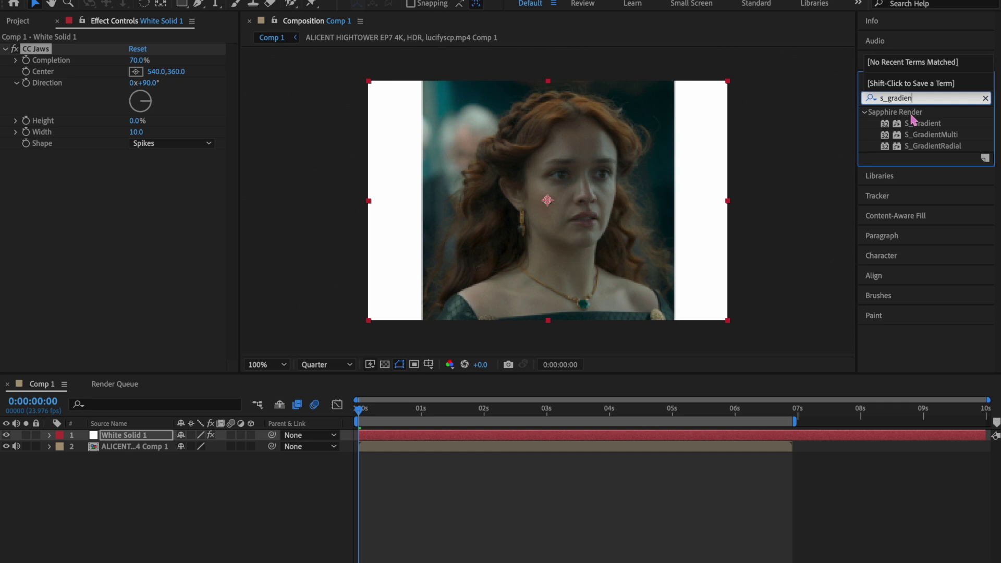
{"action": "double_click", "coordinate": [919, 125]}
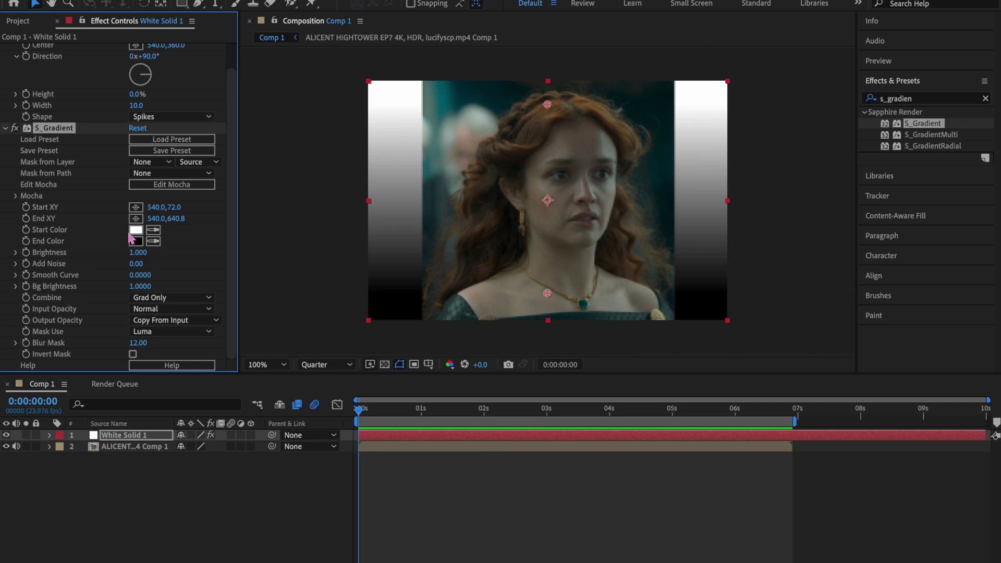
Step: Set the S_Gradient start color to blue 287E9D and the end color to dark green
{"action": "key", "text": "XF86MonBrightnessUp"}
{"action": "left_click", "coordinate": [134, 232]}
{"action": "left_click", "coordinate": [248, 245]}
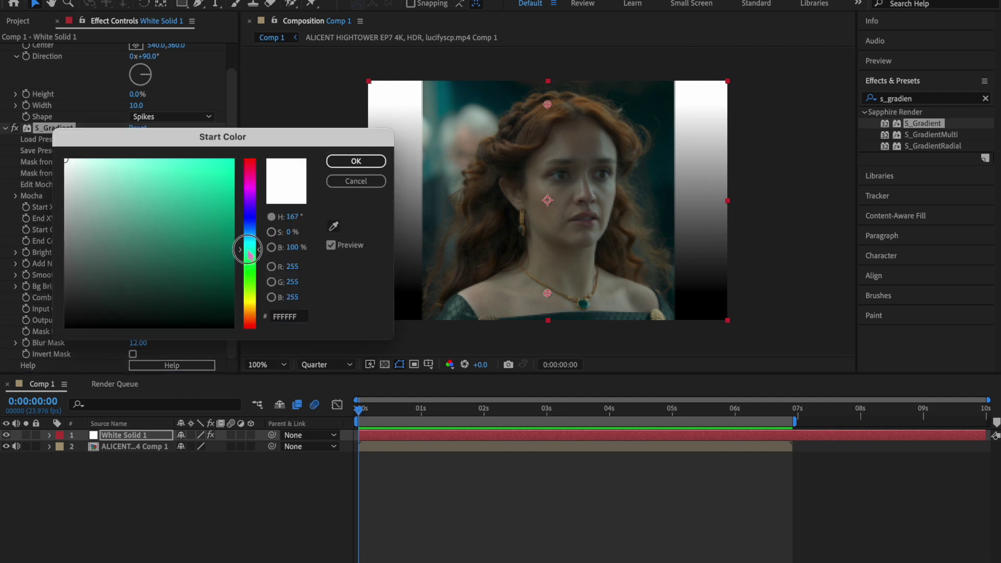
{"action": "left_click_drag", "start_coordinate": [248, 246], "coordinate": [250, 239]}
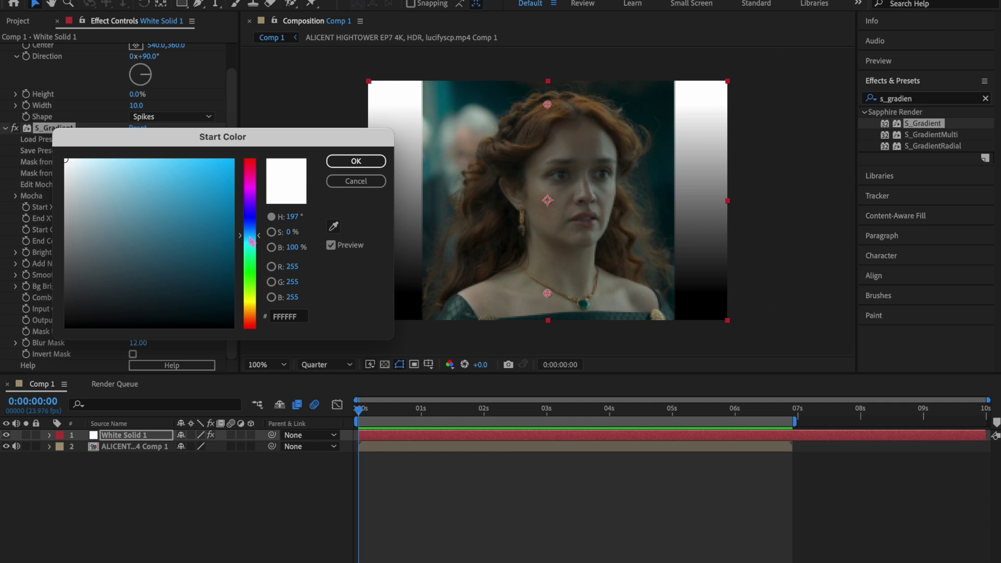
{"action": "mouse_move", "coordinate": [197, 232]}
{"action": "left_mouse_down"}
{"action": "mouse_move", "coordinate": [197, 221]}
{"action": "mouse_move", "coordinate": [203, 242]}
{"action": "left_mouse_up"}
{"action": "key", "text": "Return"}
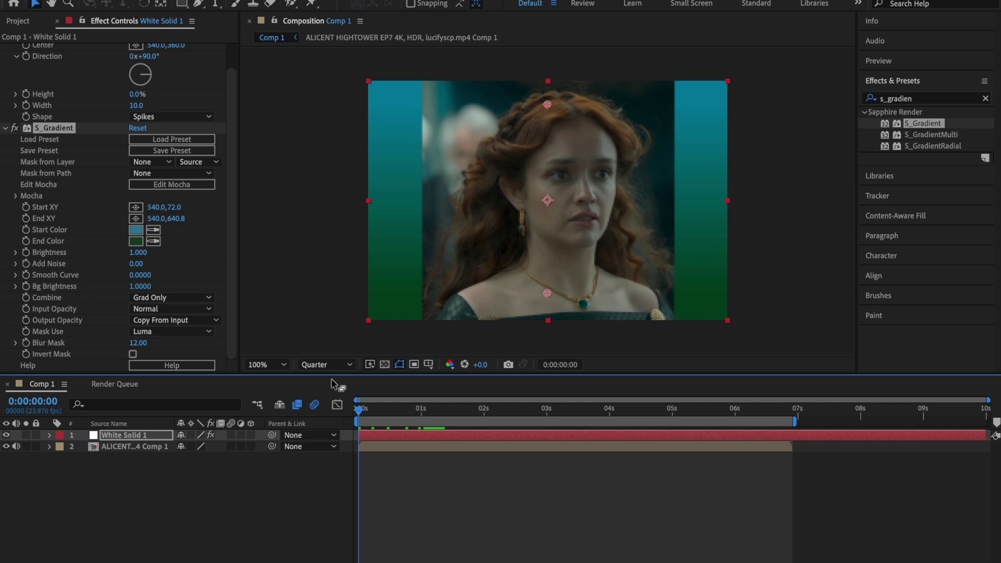
Step: Adjust the gradient's start color to a slightly darker blue
{"action": "left_click", "coordinate": [135, 229]}
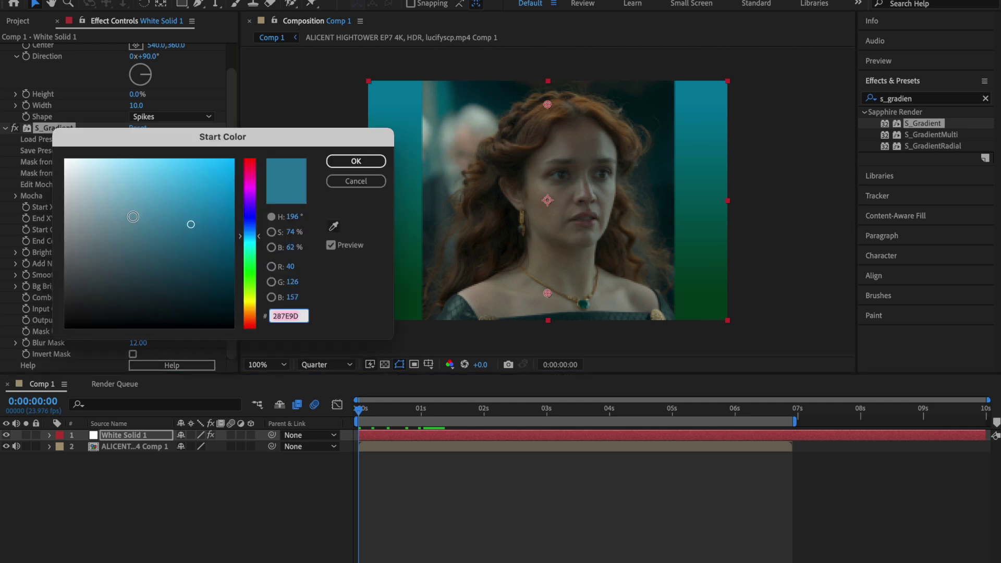
{"action": "mouse_move", "coordinate": [117, 161]}
{"action": "left_mouse_down"}
{"action": "mouse_move", "coordinate": [203, 238]}
{"action": "mouse_move", "coordinate": [105, 156]}
{"action": "mouse_move", "coordinate": [208, 226]}
{"action": "mouse_move", "coordinate": [250, 219]}
{"action": "mouse_move", "coordinate": [192, 236]}
{"action": "left_mouse_up"}
{"action": "left_click", "coordinate": [356, 161]}
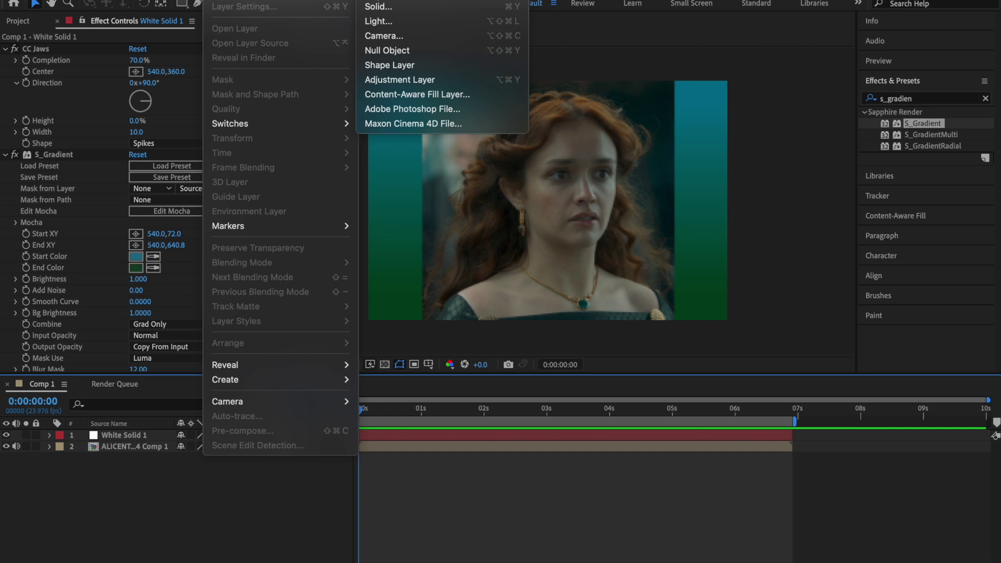
Step: Add a text layer reading "filmsbytati" and scale it to 36%
{"action": "left_click", "coordinate": [378, 2]}
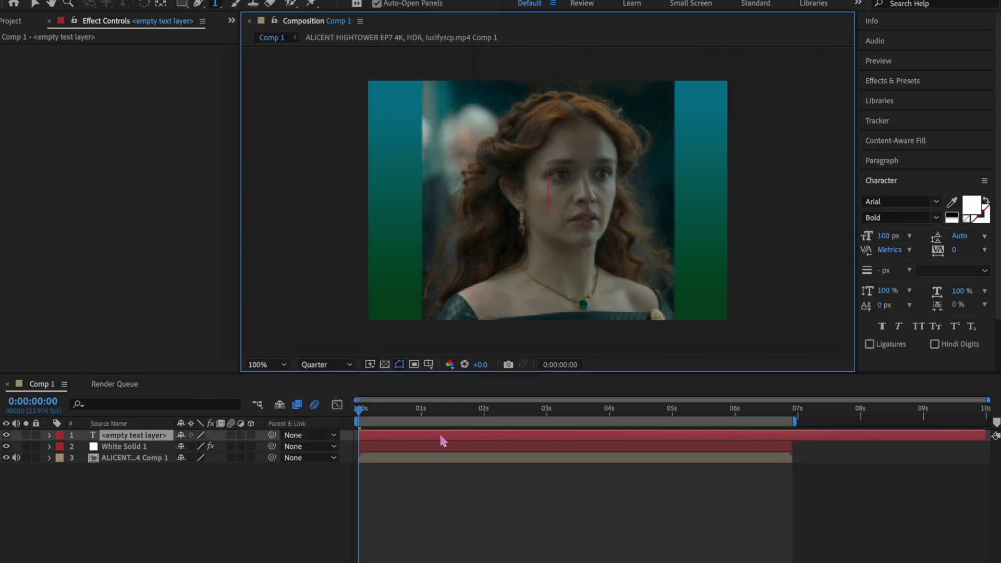
{"action": "type", "text": "filmsbytati"}
{"action": "left_click", "coordinate": [442, 437]}
{"action": "key", "text": "s"}
{"action": "left_click_drag", "start_coordinate": [212, 447], "coordinate": [186, 447]}
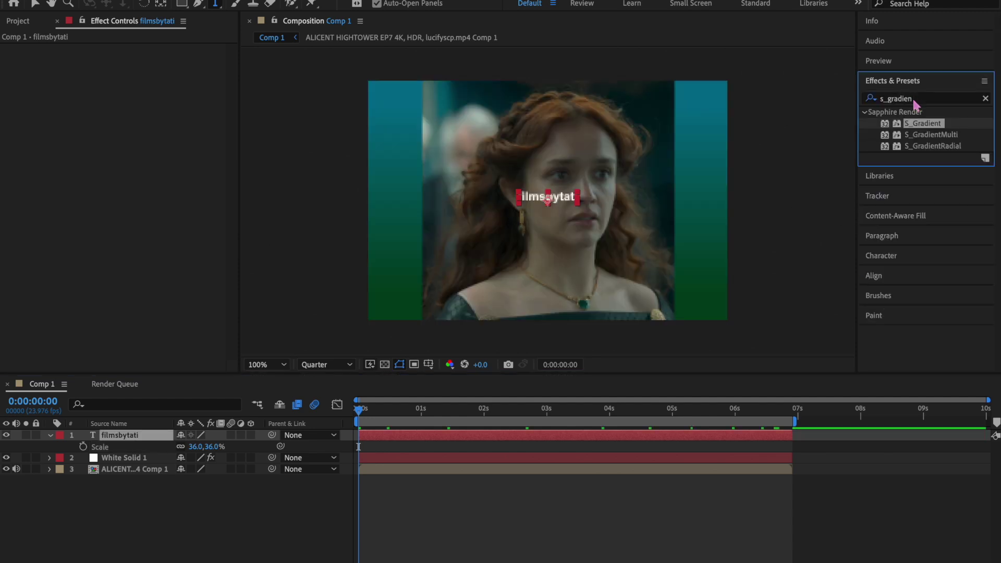
Step: Apply the Decoder Fade In preset to the text layer and preview the animation
{"action": "left_click", "coordinate": [914, 101]}
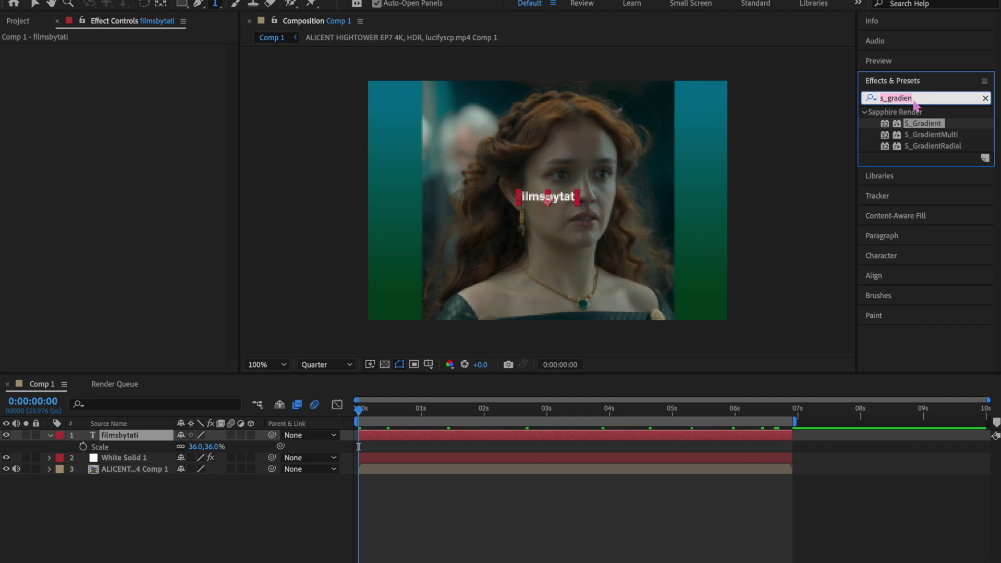
{"action": "type", "text": "deco"}
{"action": "left_click_drag", "start_coordinate": [952, 157], "coordinate": [495, 443]}
{"action": "key", "text": "space"}
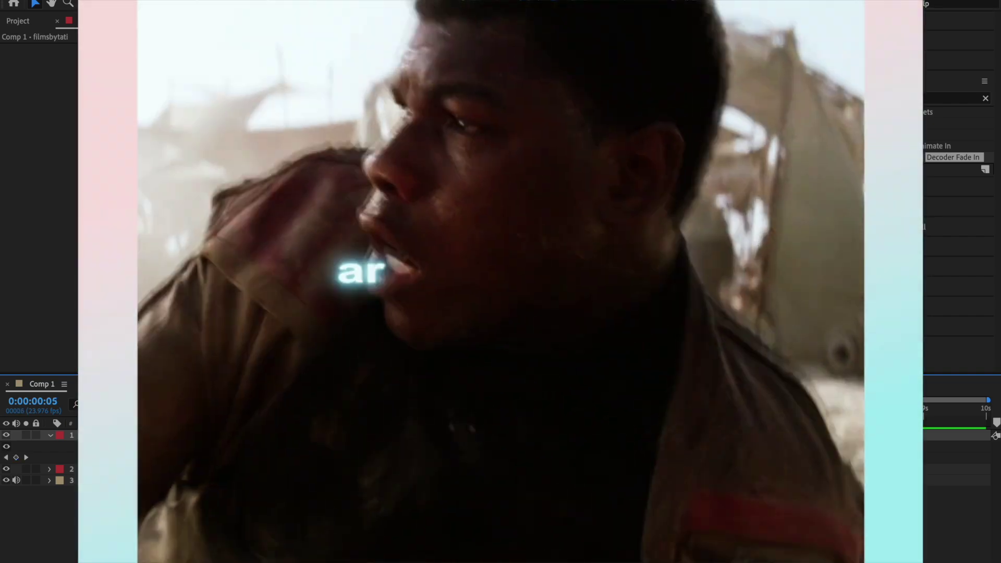
Step: Paste the keyframed S_BlurMoCurves effect onto the text layer at 0:00:00:00 and clear the effects search
{"action": "left_click_drag", "start_coordinate": [373, 417], "coordinate": [412, 416]}
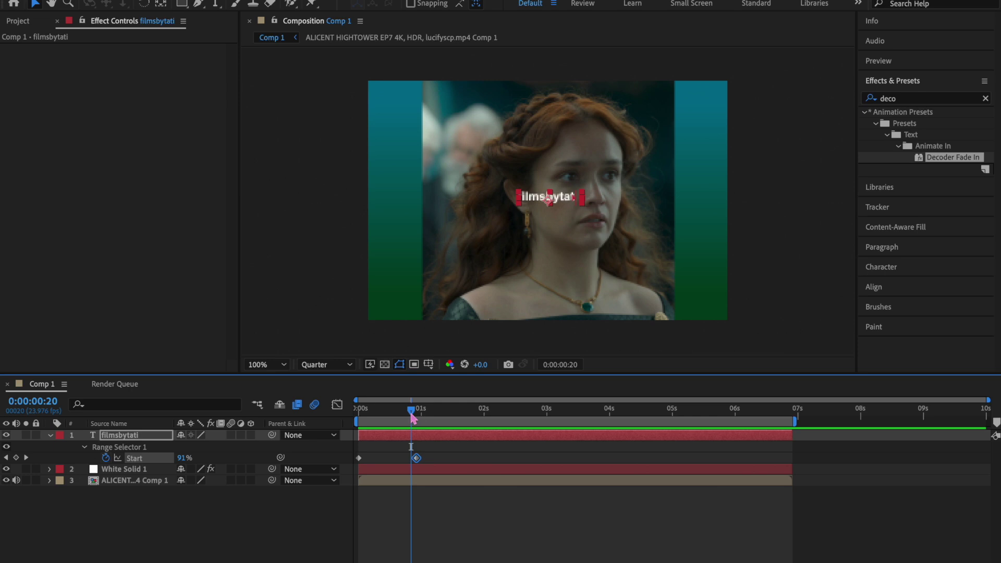
{"action": "left_click_drag", "start_coordinate": [414, 417], "coordinate": [341, 418]}
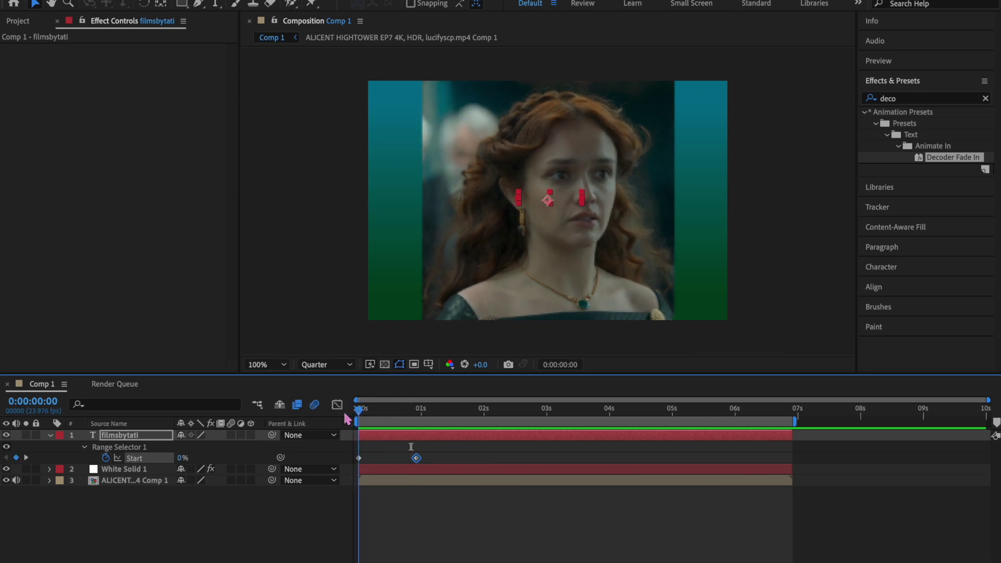
{"action": "key", "text": "super+v"}
{"action": "left_click", "coordinate": [986, 99]}
Step: Try Reflect for Wrap X and Wrap Y in S_BlurMoCurves and restore both to No
{"action": "left_click", "coordinate": [182, 243]}
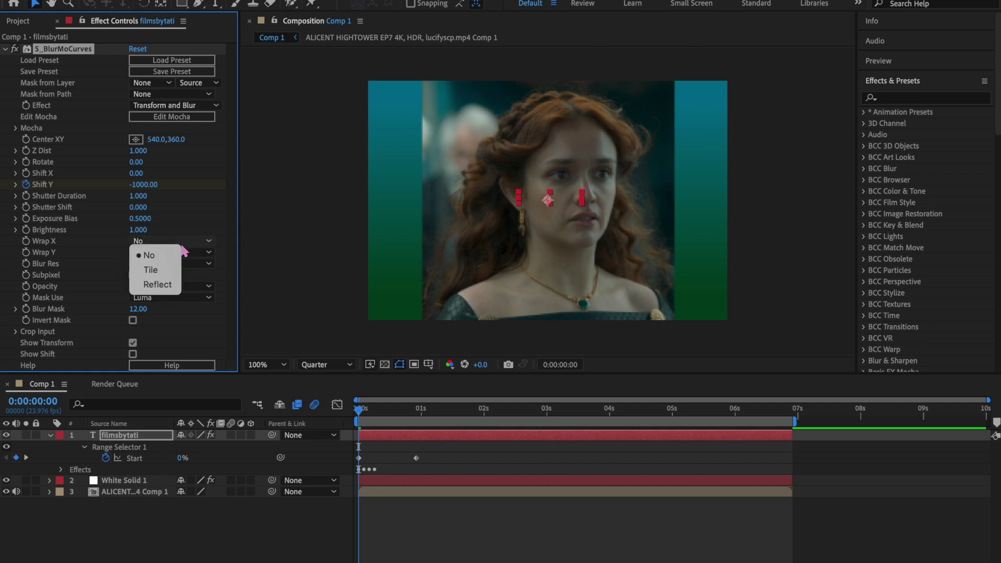
{"action": "left_click", "coordinate": [158, 284]}
{"action": "left_click", "coordinate": [153, 253]}
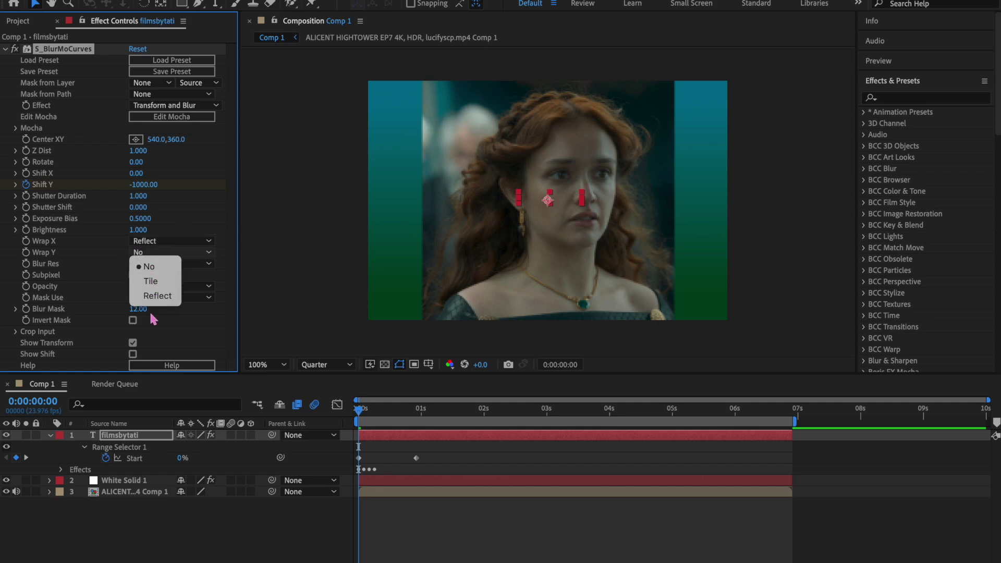
{"action": "left_click", "coordinate": [158, 296]}
{"action": "key", "text": "space"}
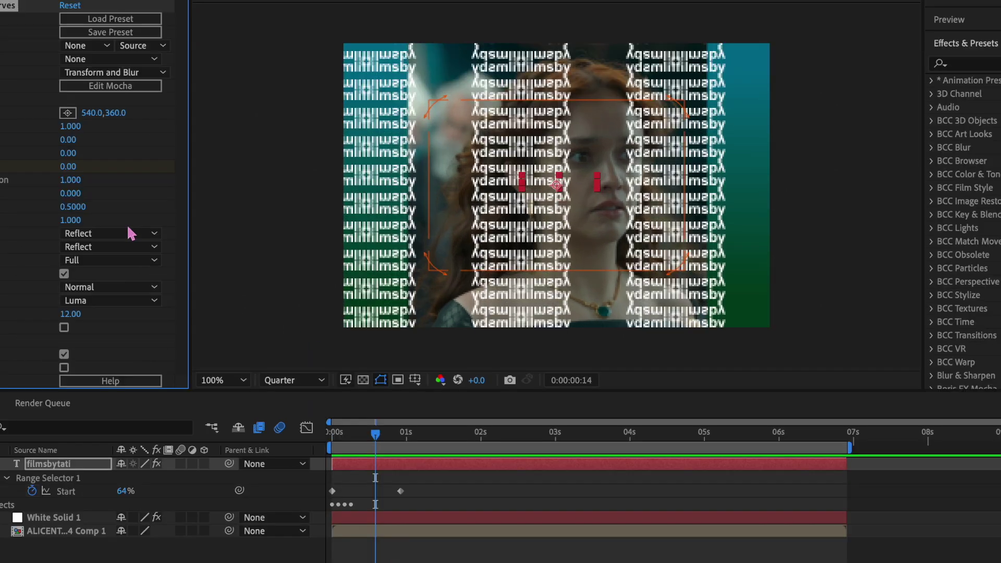
{"action": "left_click", "coordinate": [167, 241]}
{"action": "left_click", "coordinate": [151, 257]}
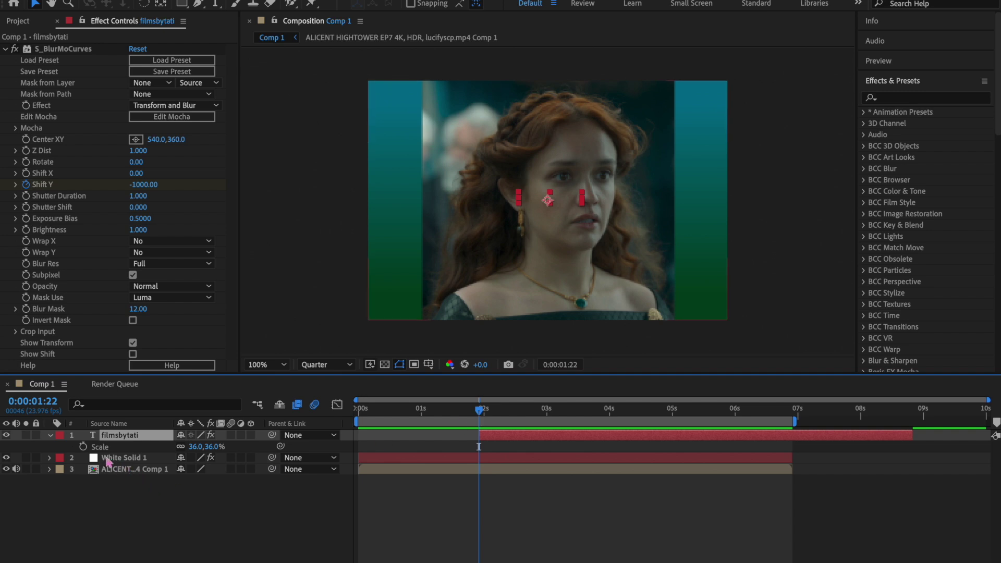
Step: Keyframe the text's scale from 36% at 0:00:01:22 to 46% at 0:00:03:10
{"action": "left_click", "coordinate": [83, 447]}
{"action": "key", "text": "space"}
{"action": "left_click", "coordinate": [214, 447]}
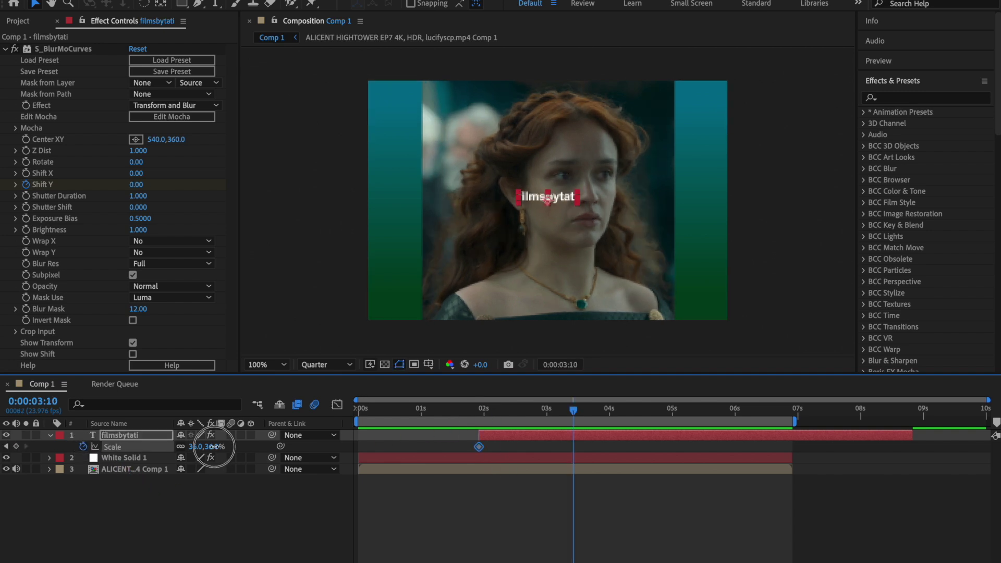
{"action": "left_click_drag", "start_coordinate": [214, 447], "coordinate": [221, 447]}
Step: Keyframe the text's opacity from 100% to 0% for a fade-out
{"action": "key", "text": "t"}
{"action": "left_click", "coordinate": [82, 447]}
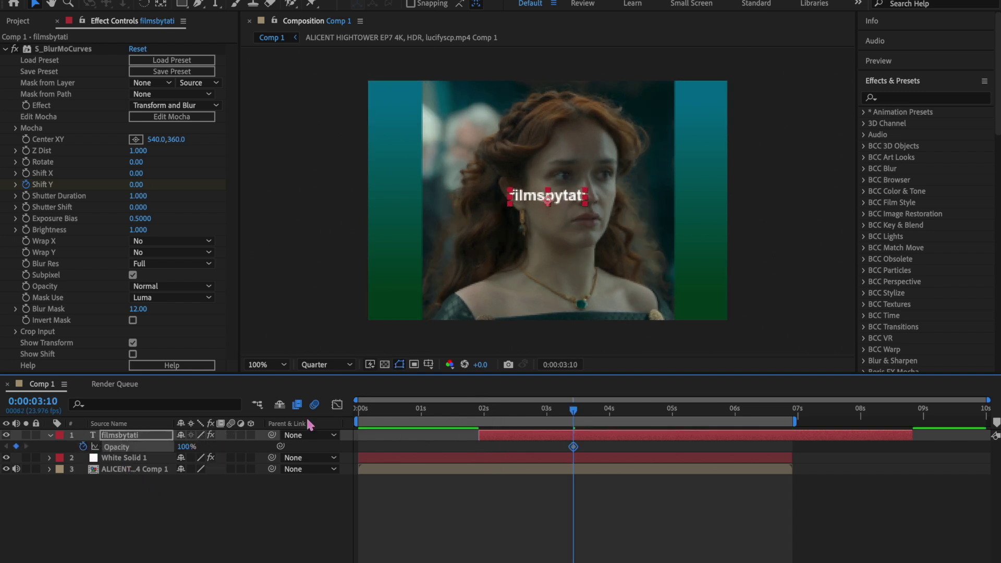
{"action": "left_click", "coordinate": [612, 410]}
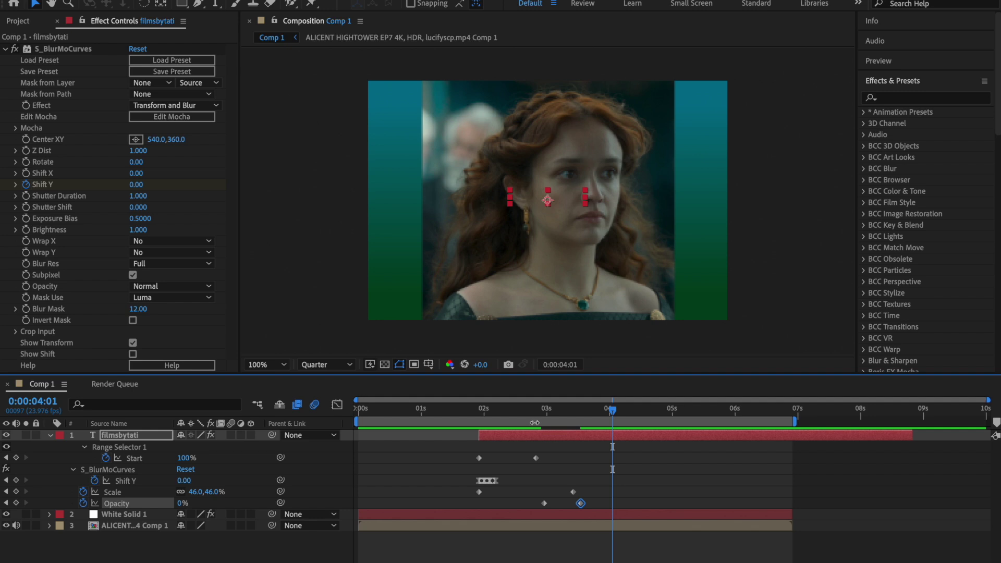
Step: Move the text's 0% opacity keyframe earlier, to about 0:00:03:09, and scrub through the fade-out
{"action": "left_click_drag", "start_coordinate": [532, 409], "coordinate": [568, 409]}
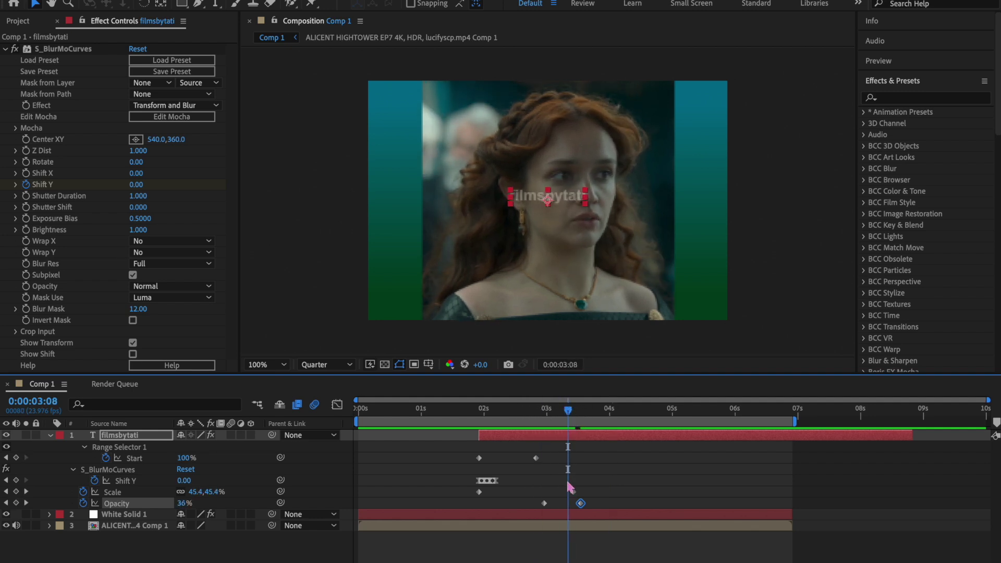
{"action": "left_click_drag", "start_coordinate": [580, 504], "coordinate": [570, 504]}
{"action": "left_click_drag", "start_coordinate": [567, 410], "coordinate": [513, 427]}
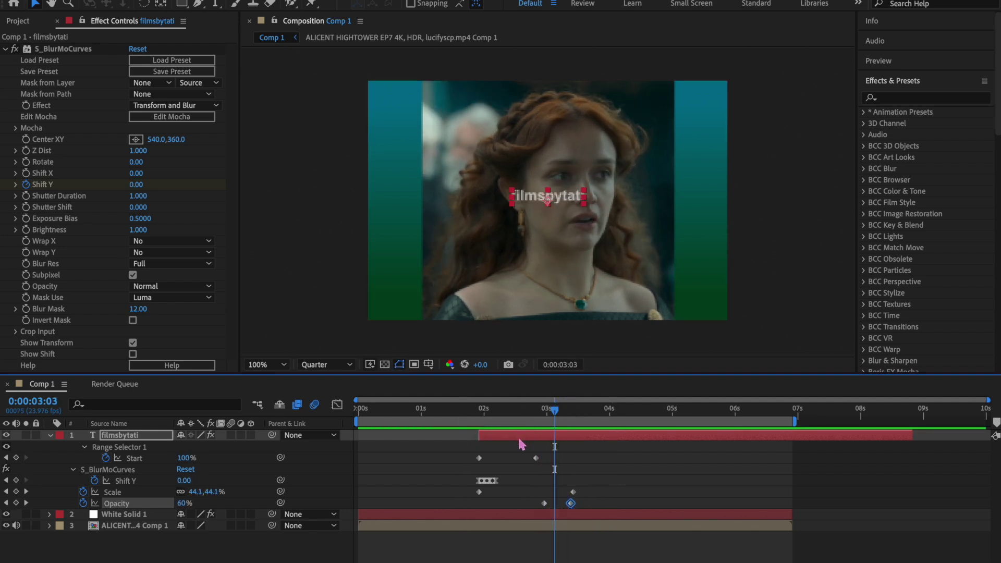
Step: Change the text layer's fill colour to light cyan
{"action": "left_click", "coordinate": [520, 439]}
{"action": "key", "text": "ctrl+t"}
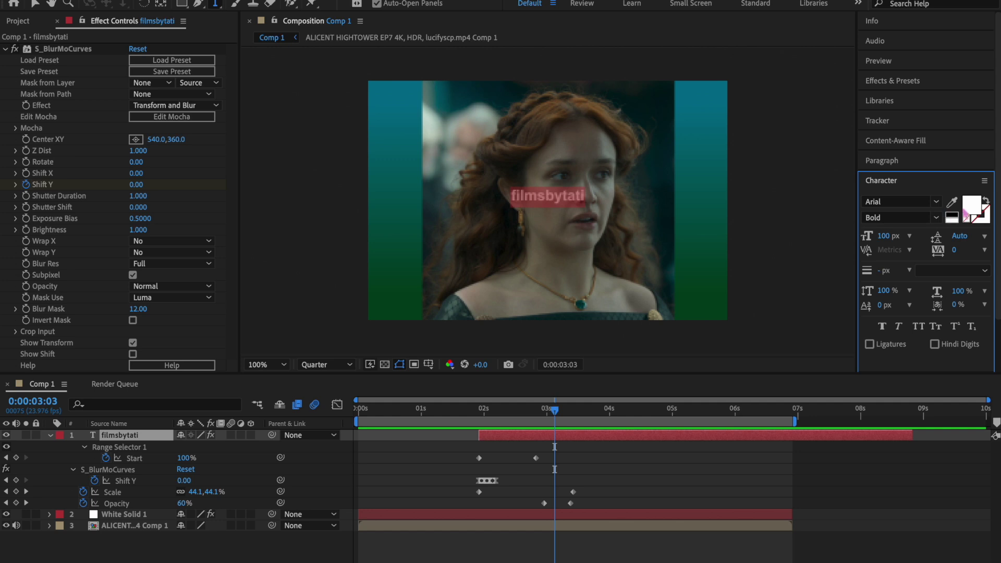
{"action": "left_click", "coordinate": [971, 206]}
{"action": "key", "text": "Escape"}
Step: Apply Deep Glow to the text layer with Radius 69 and Exposure 0.56
{"action": "left_click", "coordinate": [926, 83]}
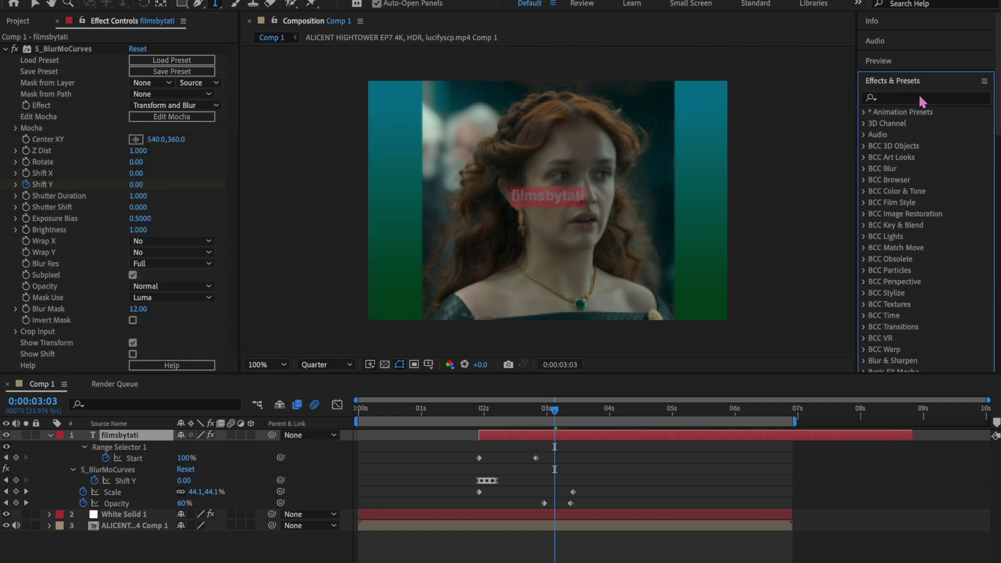
{"action": "left_click", "coordinate": [918, 99]}
{"action": "type", "text": "deep glo"}
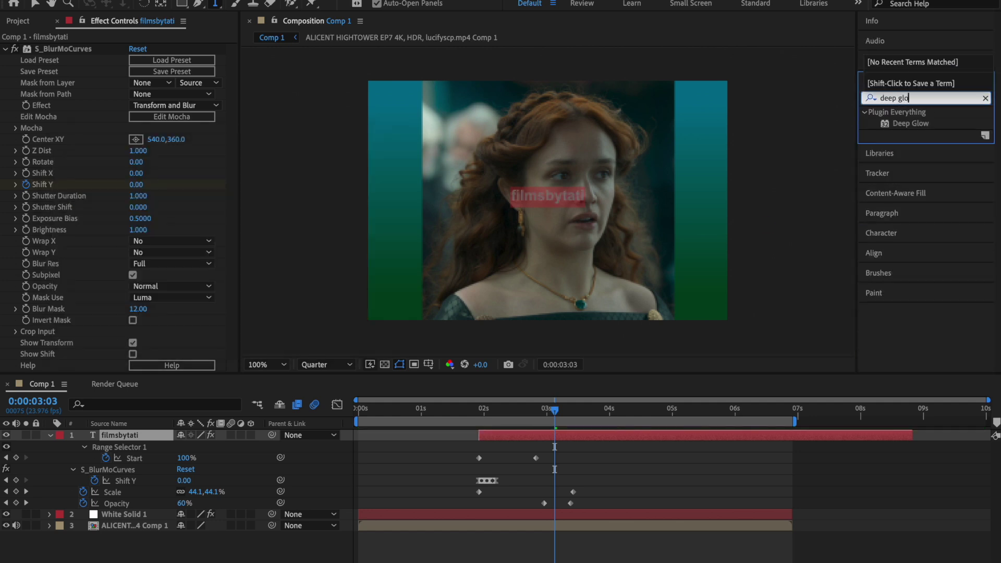
{"action": "double_click", "coordinate": [911, 123]}
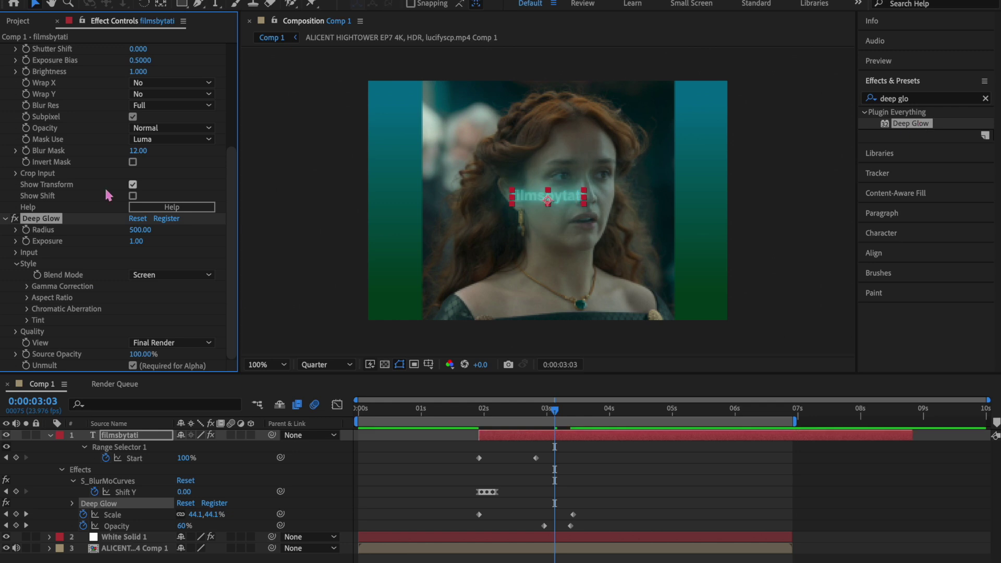
{"action": "left_click_drag", "start_coordinate": [134, 245], "coordinate": [119, 259]}
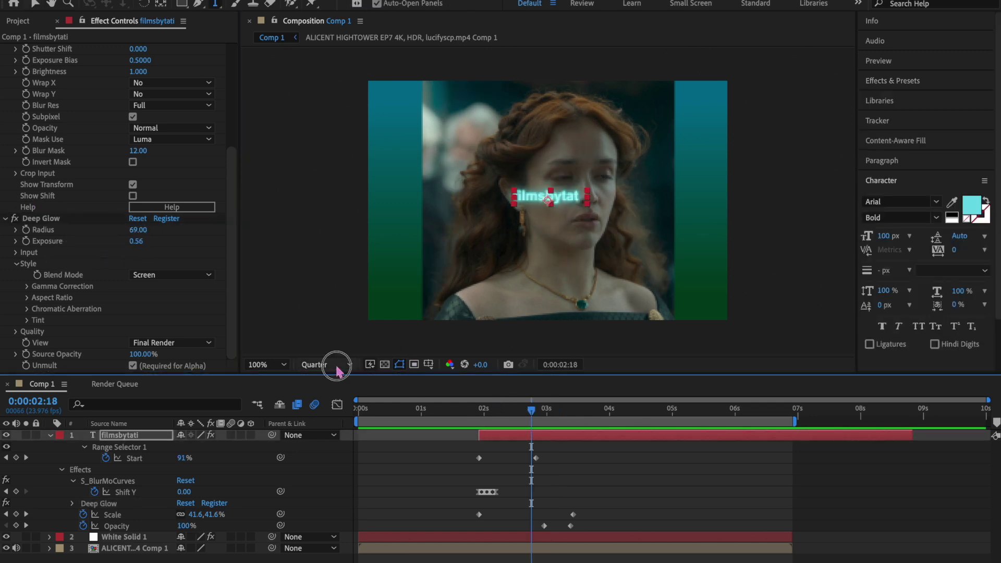
Step: Check the glowing text at Full resolution at 0:00:02:12, and return the preview resolution to Quarter
{"action": "left_click", "coordinate": [336, 365]}
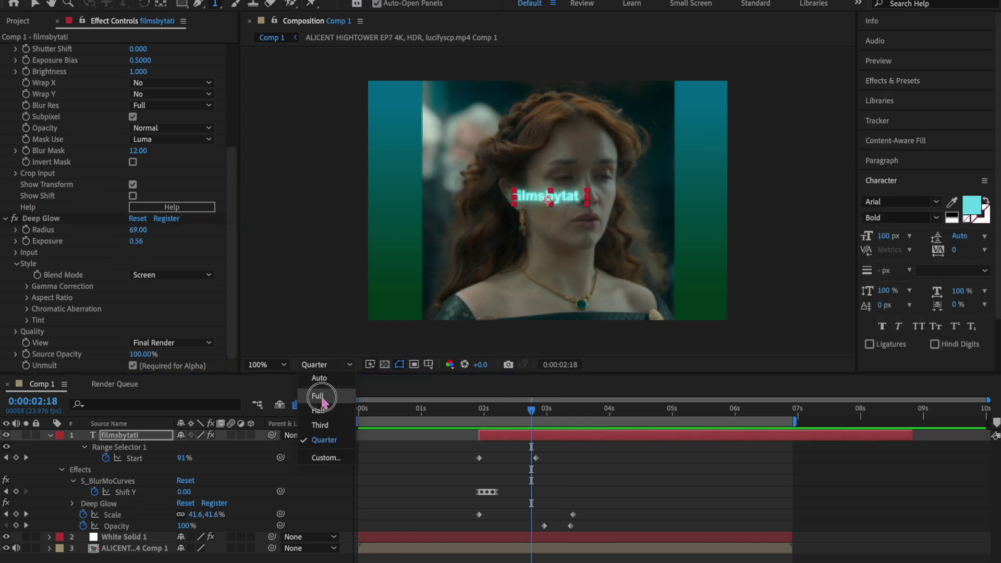
{"action": "left_click", "coordinate": [315, 403]}
{"action": "left_click_drag", "start_coordinate": [531, 410], "coordinate": [516, 412]}
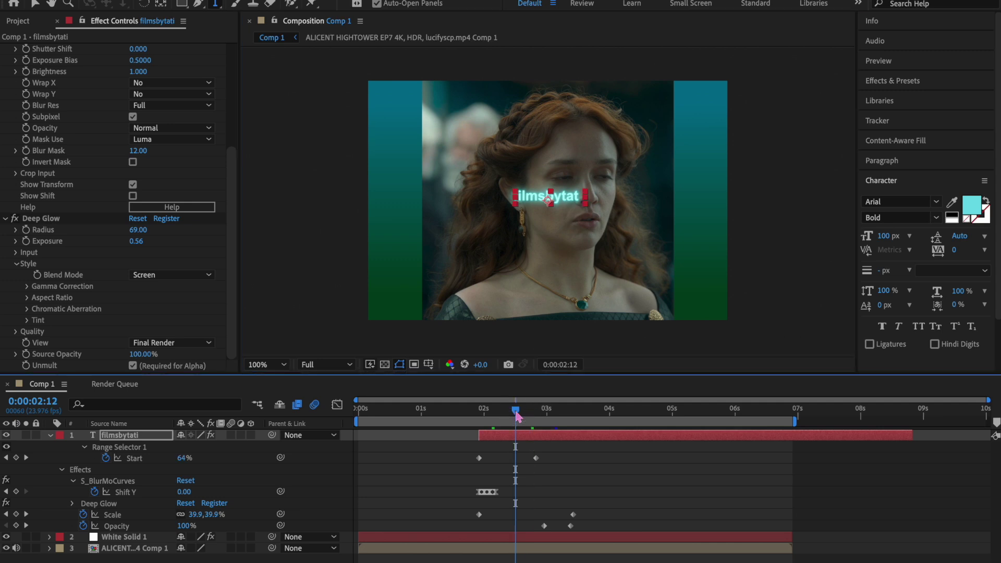
{"action": "left_click", "coordinate": [540, 480]}
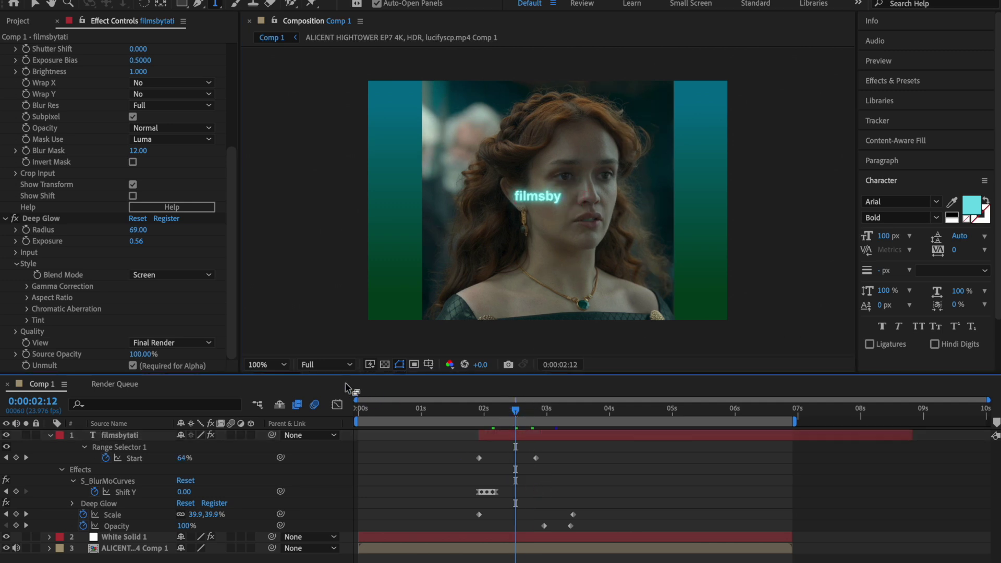
{"action": "left_click", "coordinate": [333, 365]}
{"action": "left_click", "coordinate": [324, 440]}
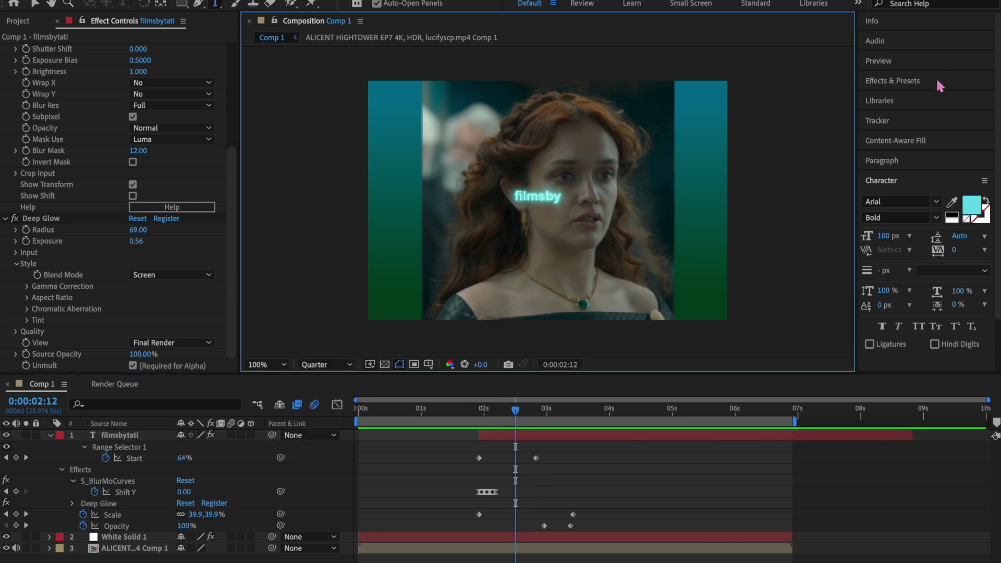
Step: Apply Turbulent Displace to the text layer with Amount 5 and Size 40
{"action": "left_click", "coordinate": [937, 79]}
{"action": "left_click", "coordinate": [926, 100]}
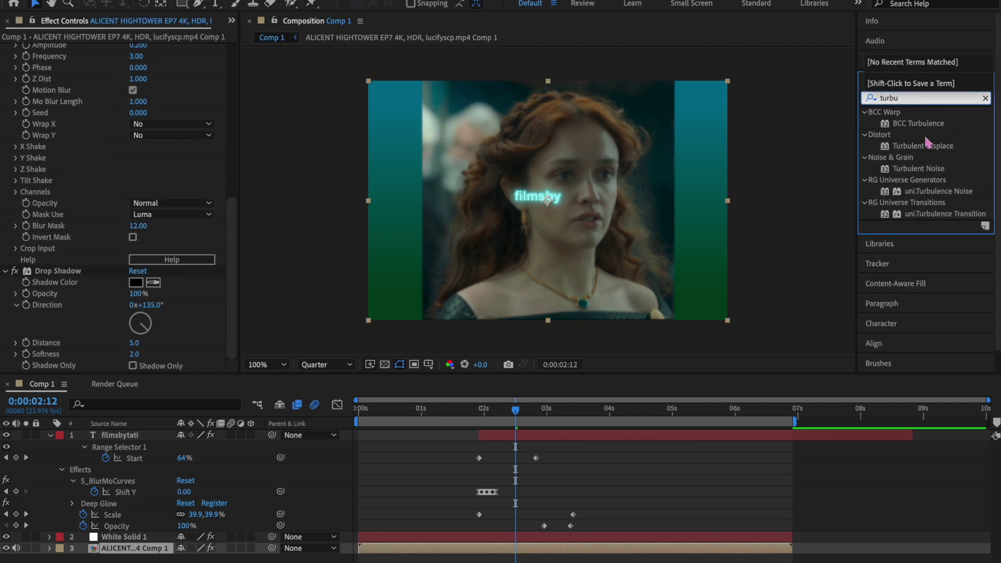
{"action": "left_click_drag", "start_coordinate": [923, 146], "coordinate": [611, 438]}
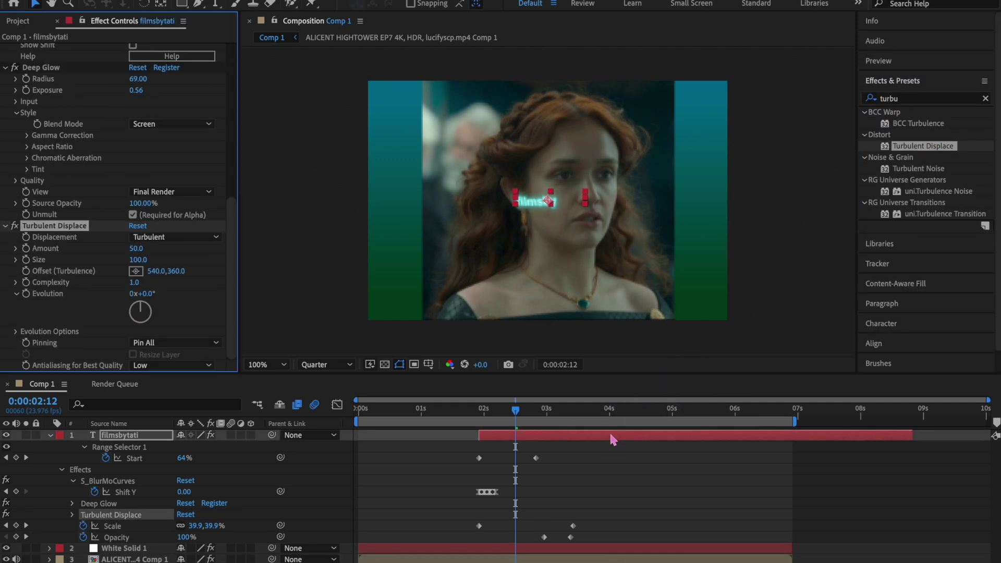
{"action": "left_click", "coordinate": [136, 249]}
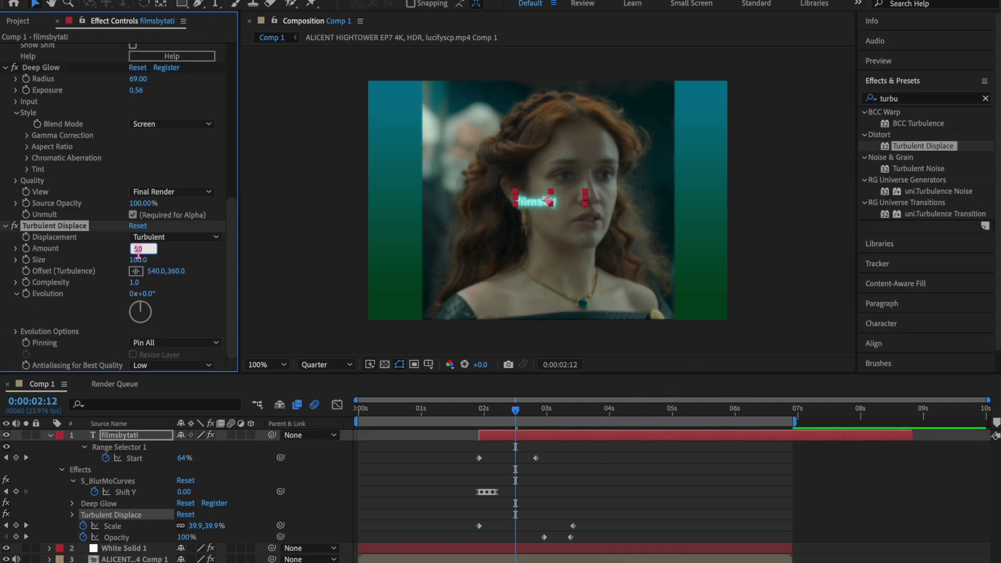
{"action": "type", "text": "5"}
{"action": "key", "text": "Return"}
{"action": "left_click", "coordinate": [138, 260]}
{"action": "type", "text": "40"}
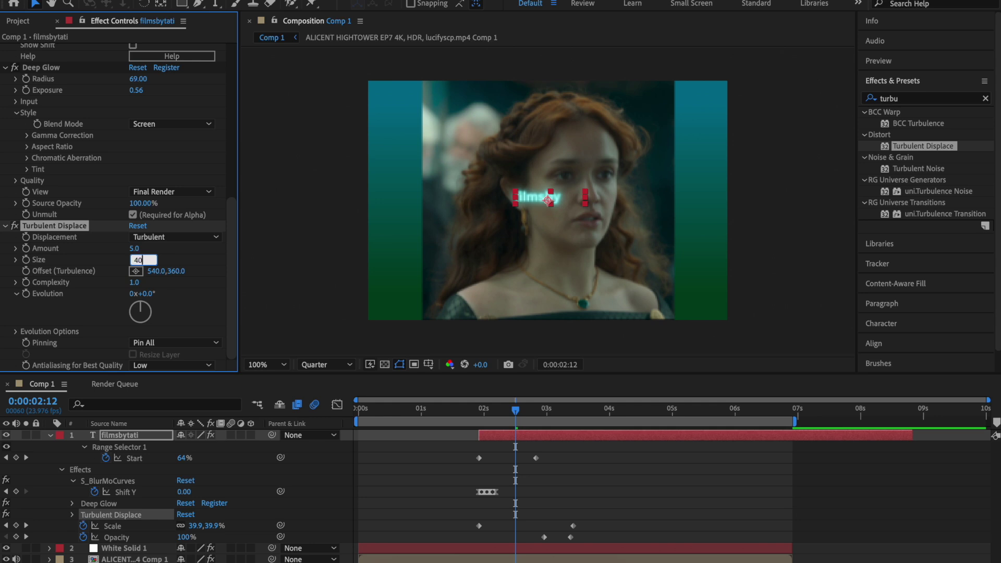
{"action": "key", "text": "Return"}
Step: Add the expression time*13 to the Random Seed in Turbulent Displace's Evolution Options
{"action": "left_click", "coordinate": [15, 333]}
{"action": "scroll", "coordinate": [39, 339], "scroll_direction": "down", "scroll_amount": 1}
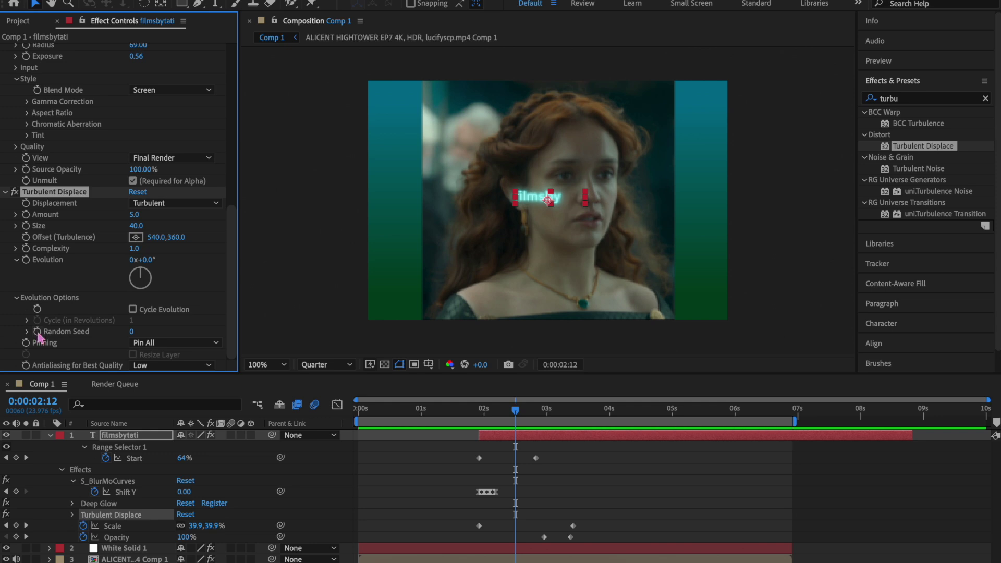
{"action": "left_click", "coordinate": [38, 331], "text": "alt"}
{"action": "type", "text": "tim"}
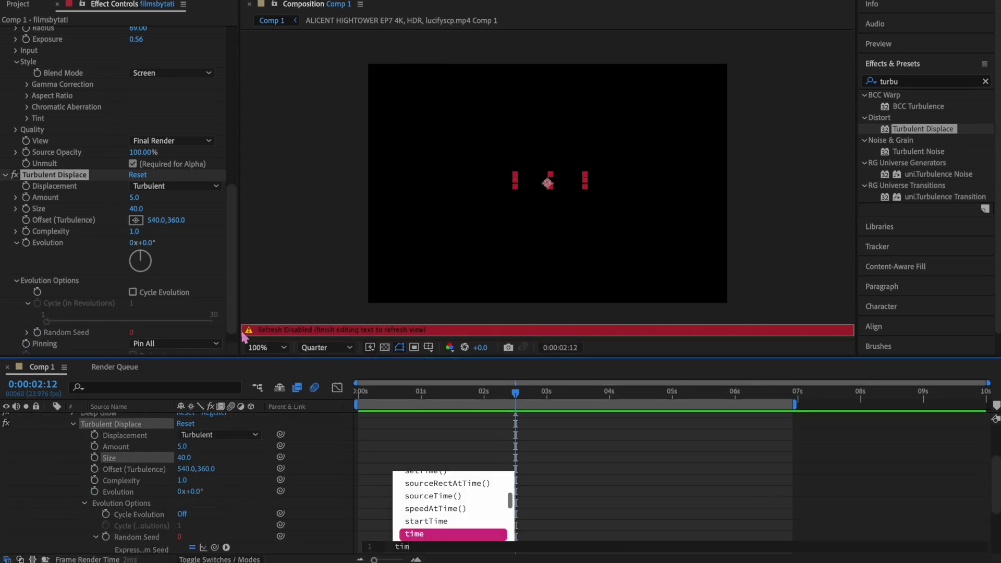
{"action": "type", "text": "e*"}
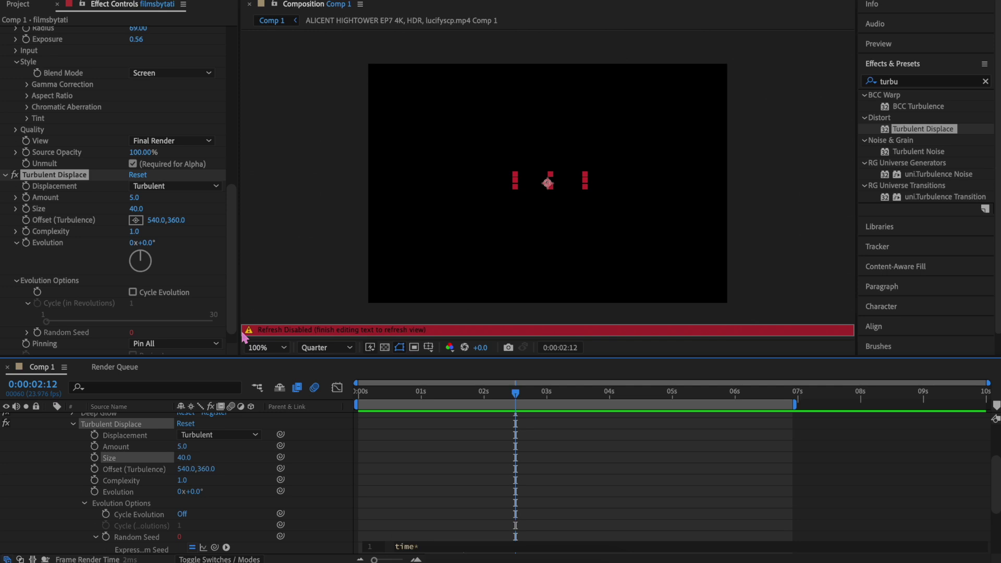
{"action": "left_click", "coordinate": [514, 464]}
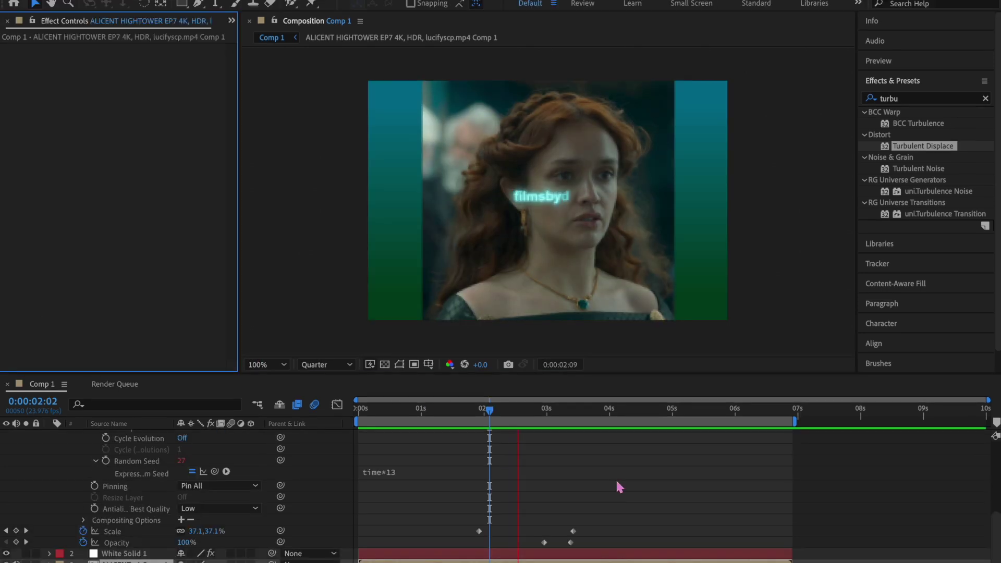
Step: Apply Drop Shadow to the text layer and return the preview resolution to Quarter
{"action": "left_click", "coordinate": [569, 437]}
{"action": "left_click", "coordinate": [911, 100]}
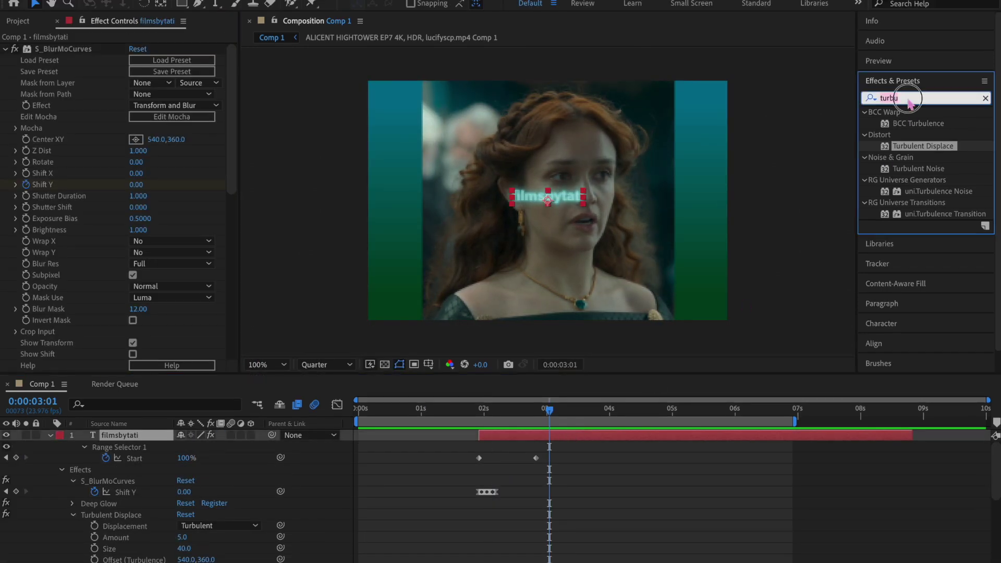
{"action": "type", "text": "drop sh"}
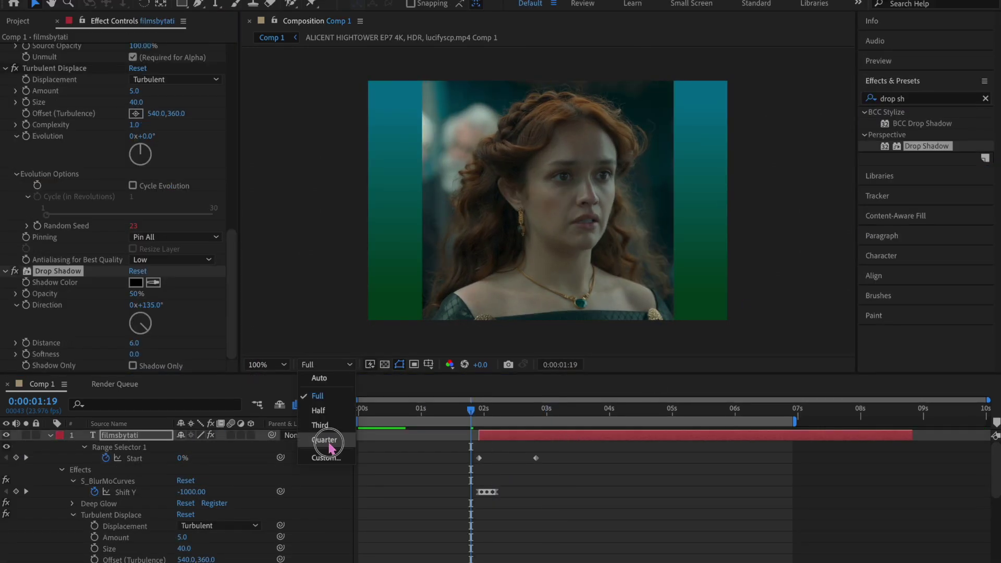
{"action": "left_click", "coordinate": [327, 440]}
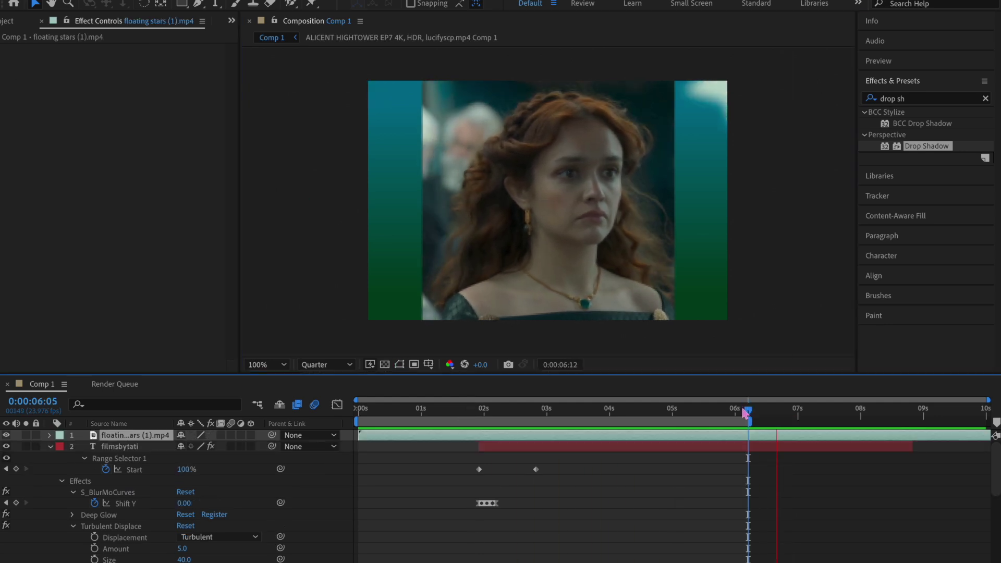
{"action": "left_click", "coordinate": [726, 410]}
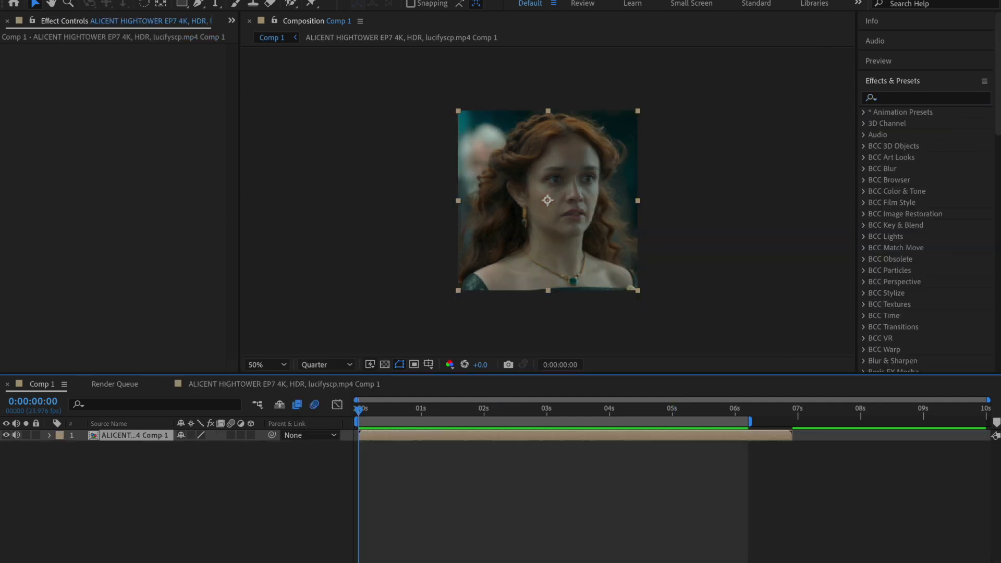
Step: Check the frame size and frame rate in the square composition's settings
{"action": "right_click", "coordinate": [392, 139]}
{"action": "left_click", "coordinate": [414, 167]}
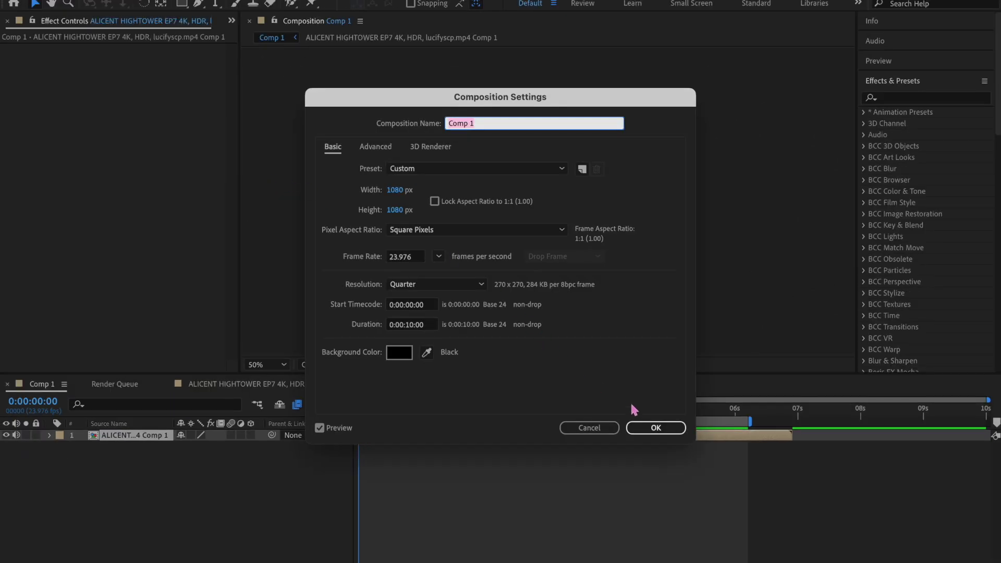
{"action": "left_click", "coordinate": [652, 427]}
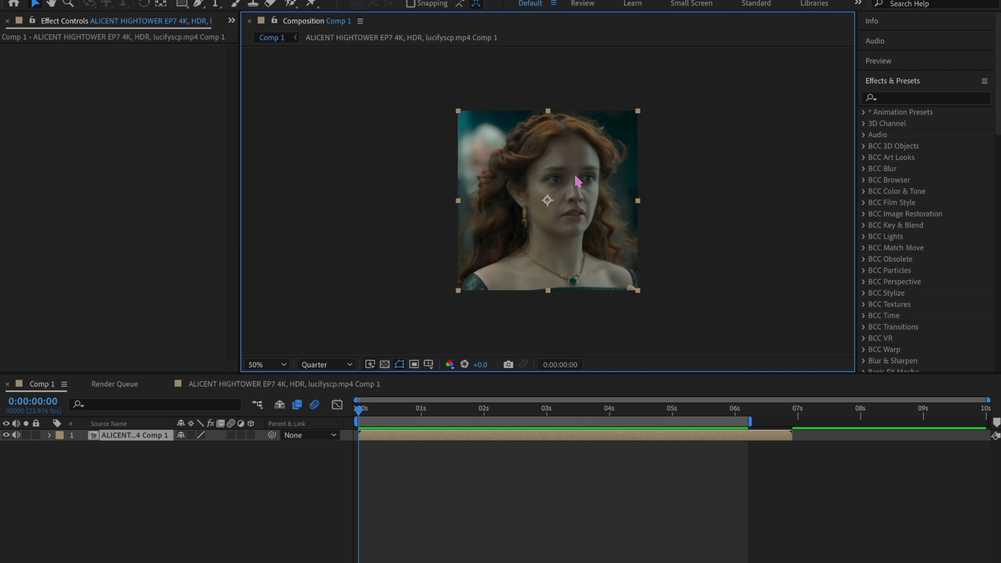
Step: Add a full-size rounded rectangle mask to the clip layer
{"action": "left_click", "coordinate": [391, 447]}
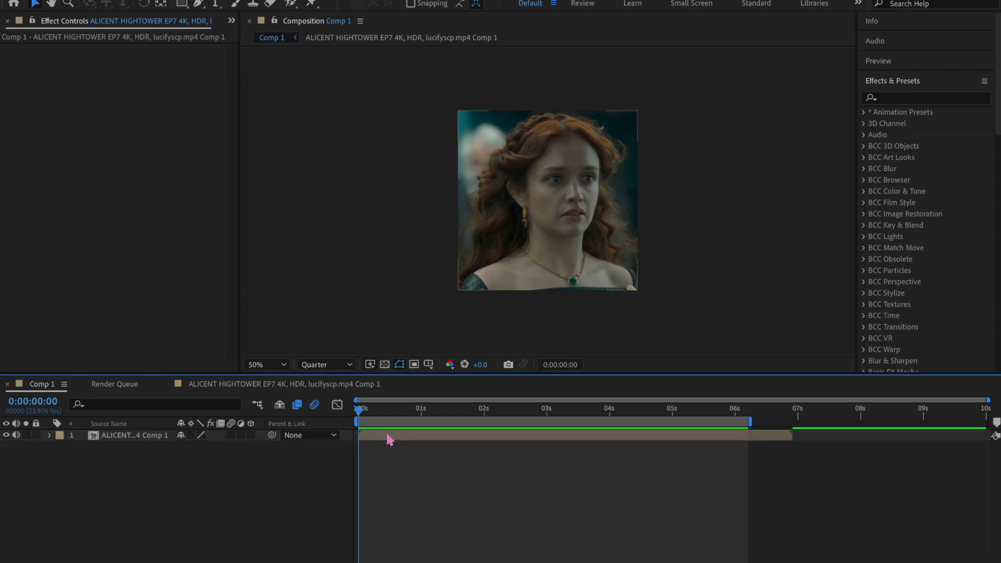
{"action": "left_click", "coordinate": [389, 440]}
{"action": "left_click", "coordinate": [184, 6]}
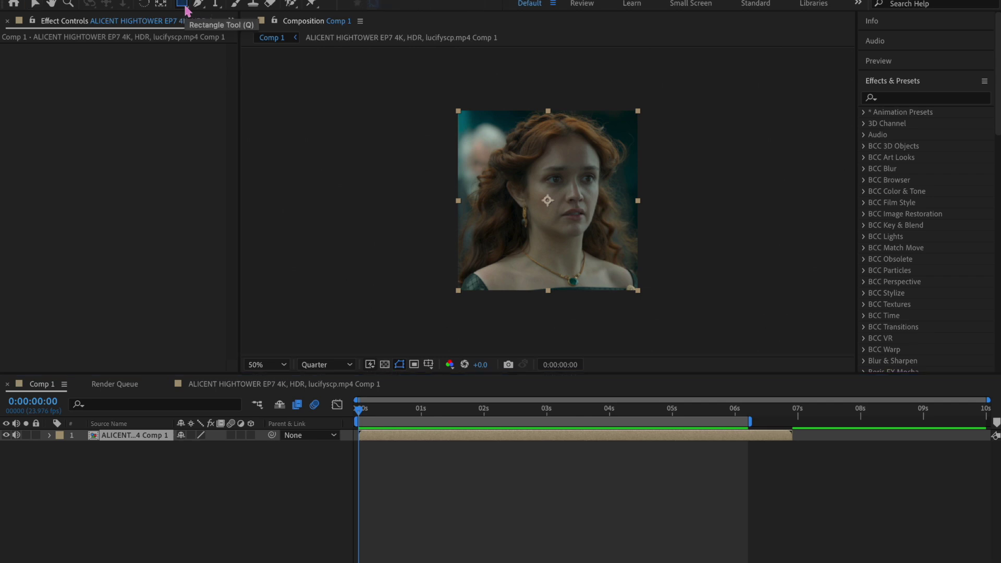
{"action": "key", "text": "q"}
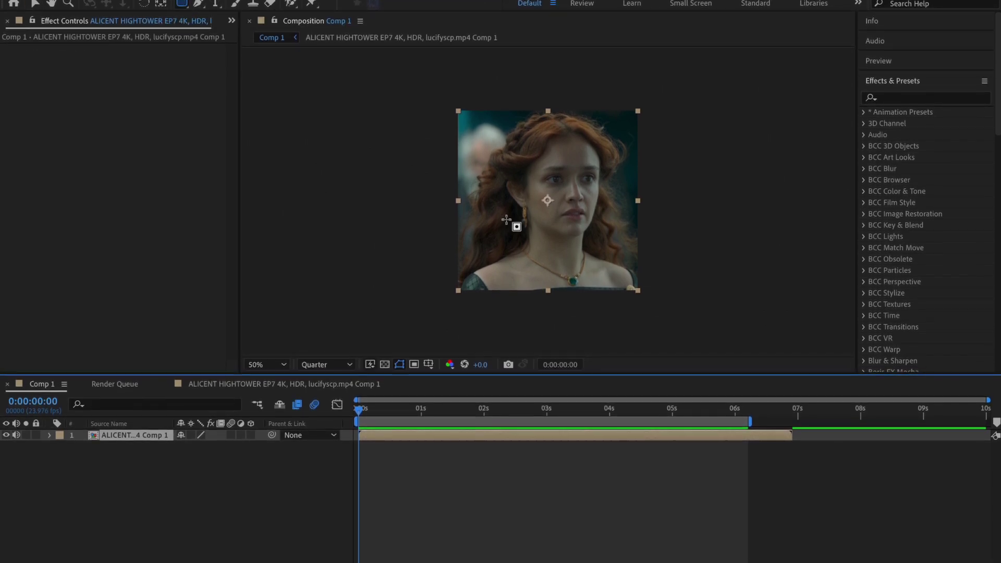
{"action": "double_click", "coordinate": [183, 5]}
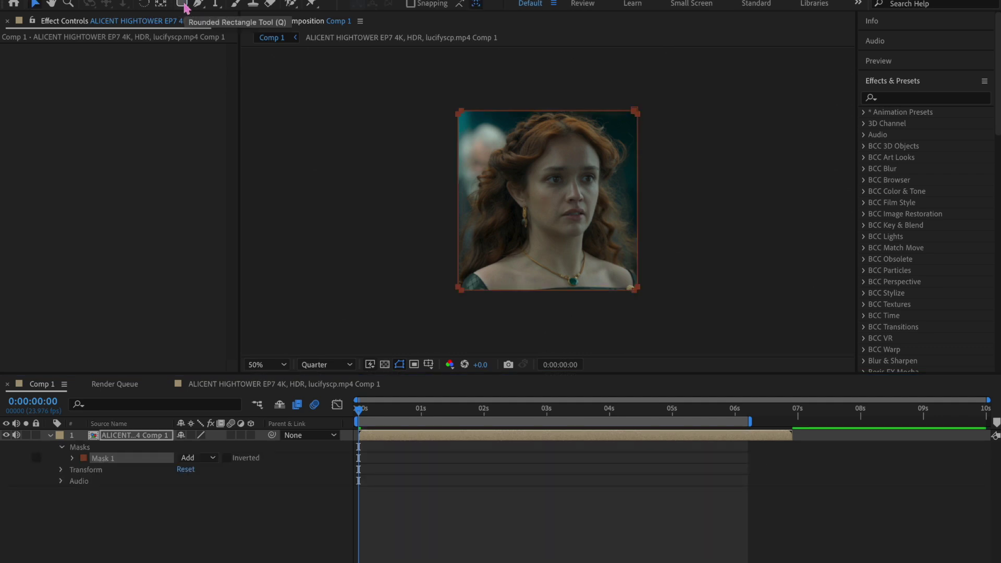
Step: Scale the masked clip layer down to 75%
{"action": "key", "text": "s"}
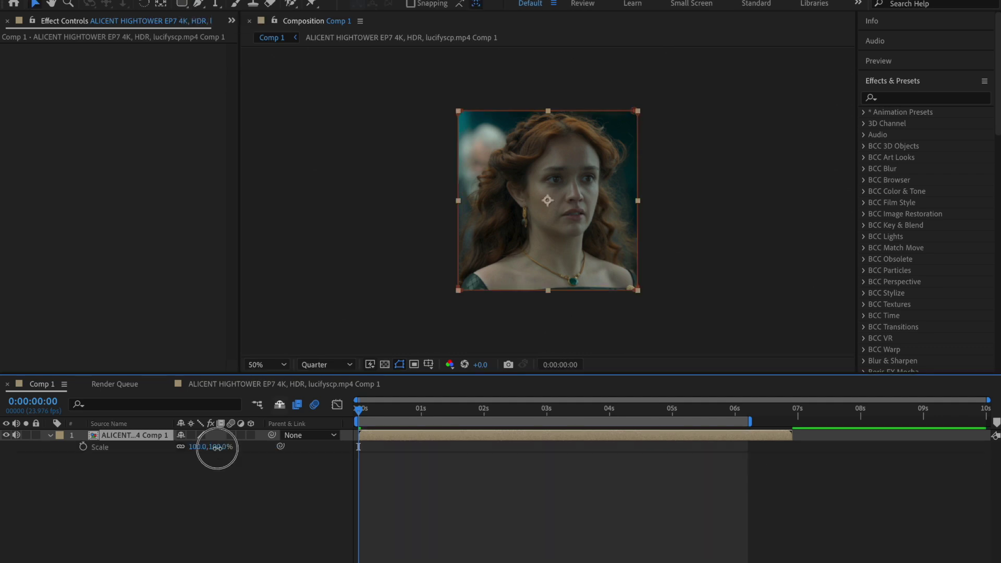
{"action": "left_click_drag", "start_coordinate": [212, 447], "coordinate": [200, 447]}
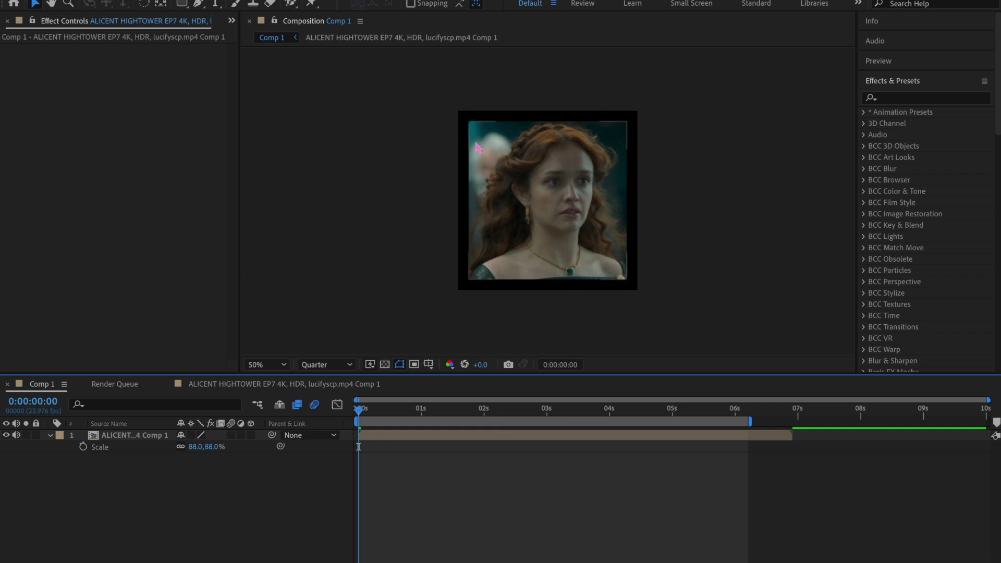
{"action": "left_click_drag", "start_coordinate": [214, 447], "coordinate": [209, 451]}
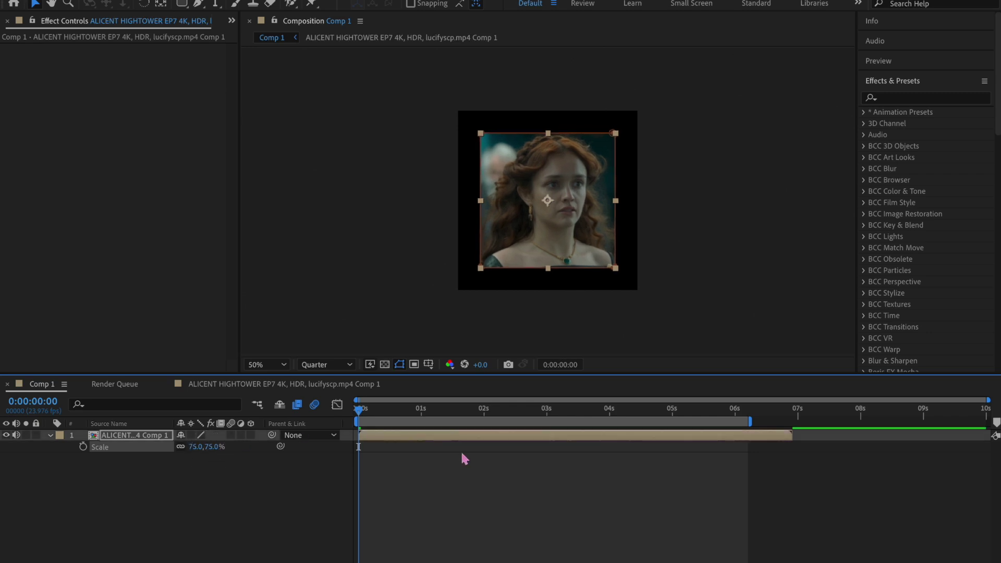
Step: Create a white solid and place it beneath the clip layer
{"action": "right_click", "coordinate": [359, 447]}
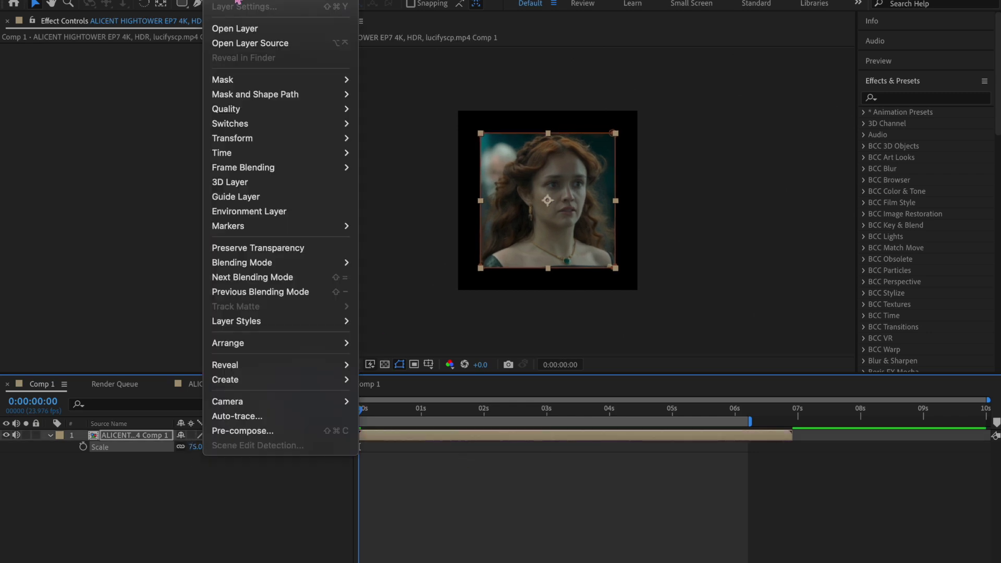
{"action": "mouse_move", "coordinate": [238, 2]}
{"action": "left_click", "coordinate": [378, 6]}
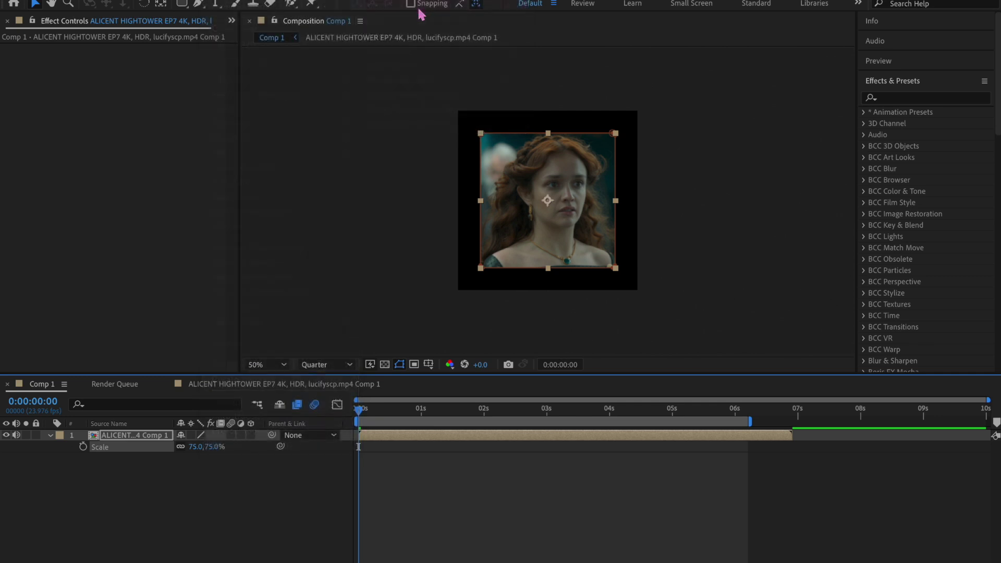
{"action": "left_click", "coordinate": [443, 392]}
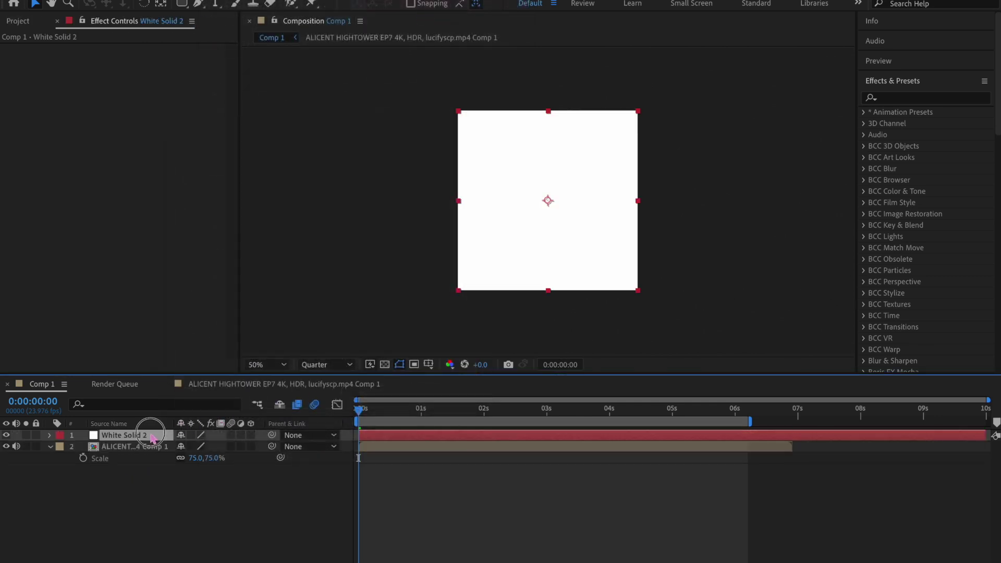
{"action": "left_click_drag", "start_coordinate": [152, 435], "coordinate": [151, 458]}
Step: Apply S_Gradient to the white solid and set the clip layer's scale to 69%
{"action": "left_click", "coordinate": [926, 98]}
{"action": "type", "text": "s_gradient"}
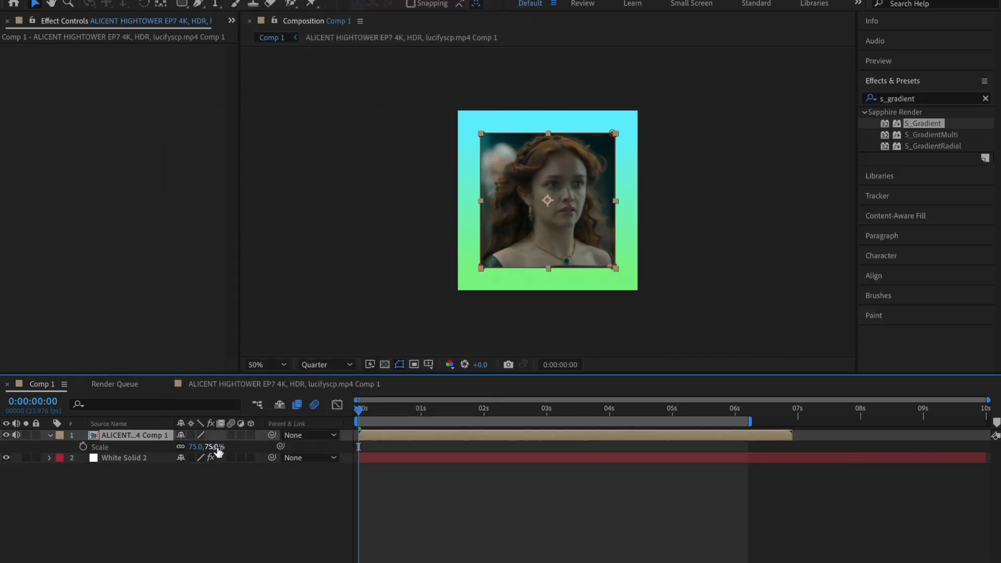
{"action": "left_click_drag", "start_coordinate": [214, 447], "coordinate": [209, 447]}
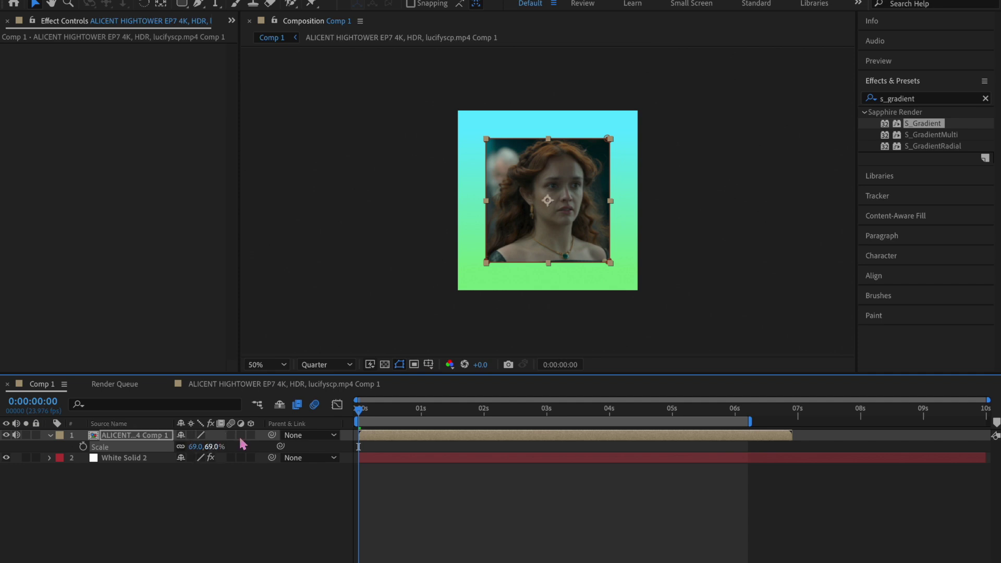
Step: Duplicate the clip layer and apply the Fill effect to the lower copy
{"action": "left_click", "coordinate": [259, 365]}
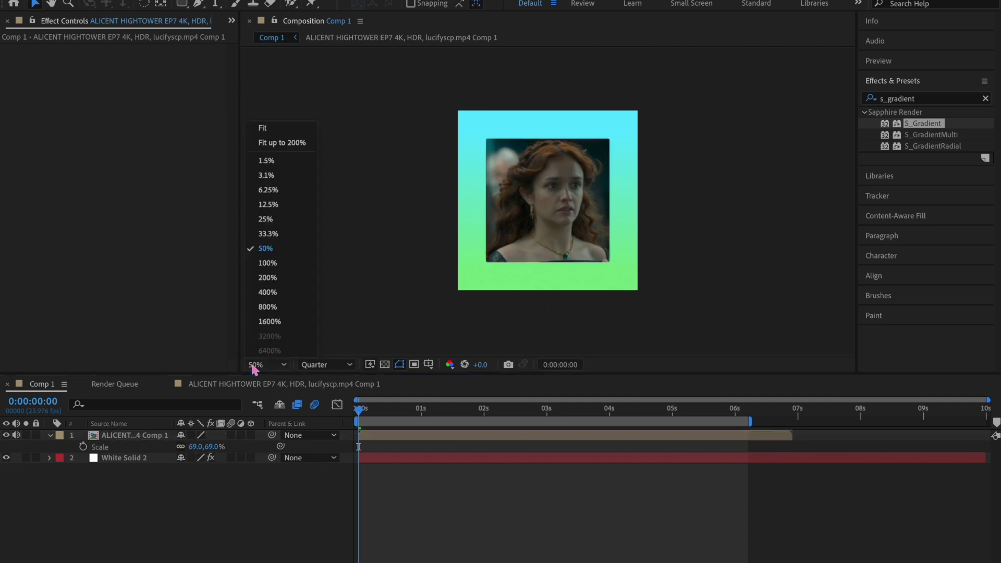
{"action": "left_click", "coordinate": [273, 141]}
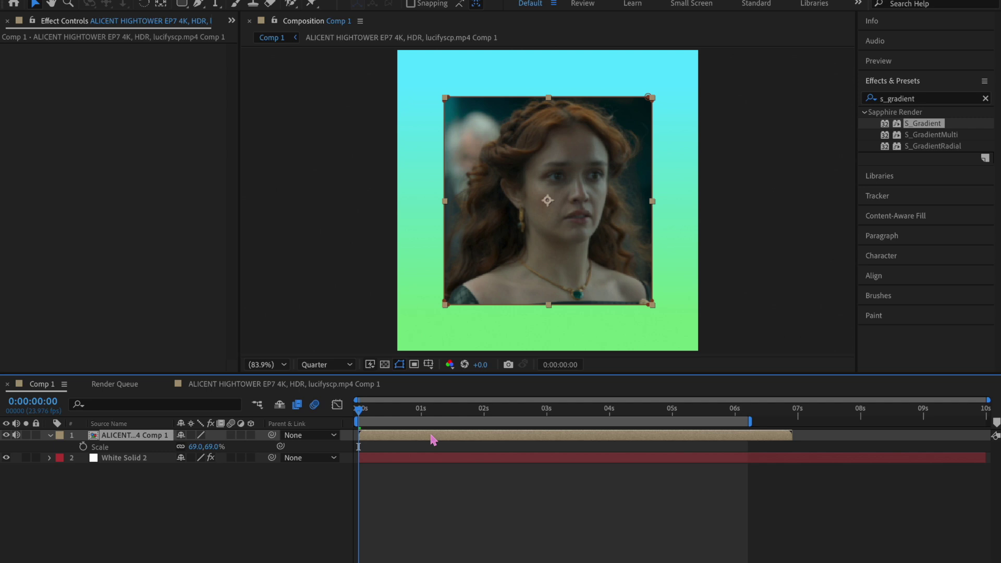
{"action": "key", "text": "ctrl+d"}
{"action": "left_click", "coordinate": [392, 450]}
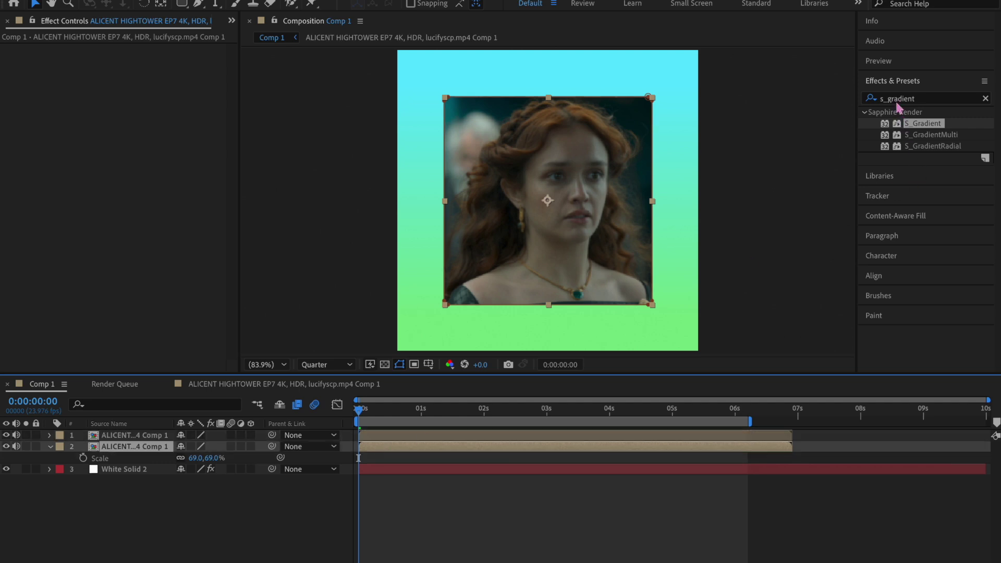
{"action": "double_click", "coordinate": [895, 98]}
{"action": "type", "text": "fill"}
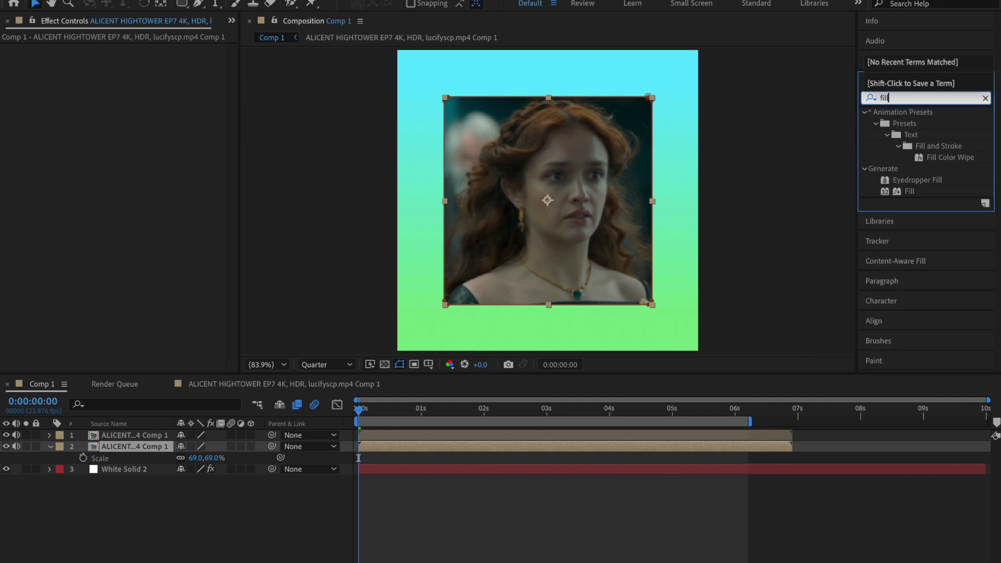
{"action": "left_click_drag", "start_coordinate": [910, 192], "coordinate": [525, 459]}
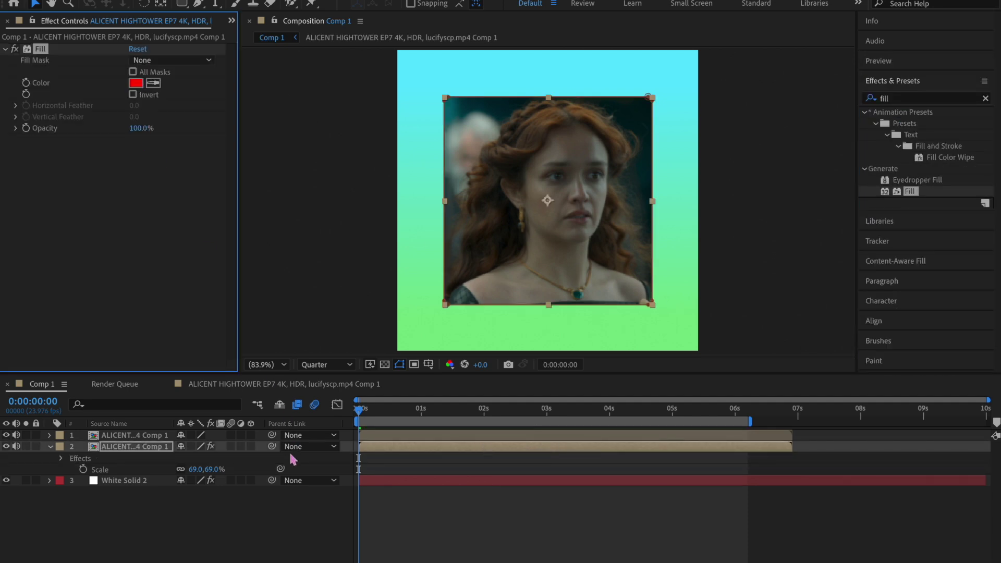
Step: Set the filled copy's scale to 71% as a thin border around the clip
{"action": "key", "text": "s"}
{"action": "key", "text": "s"}
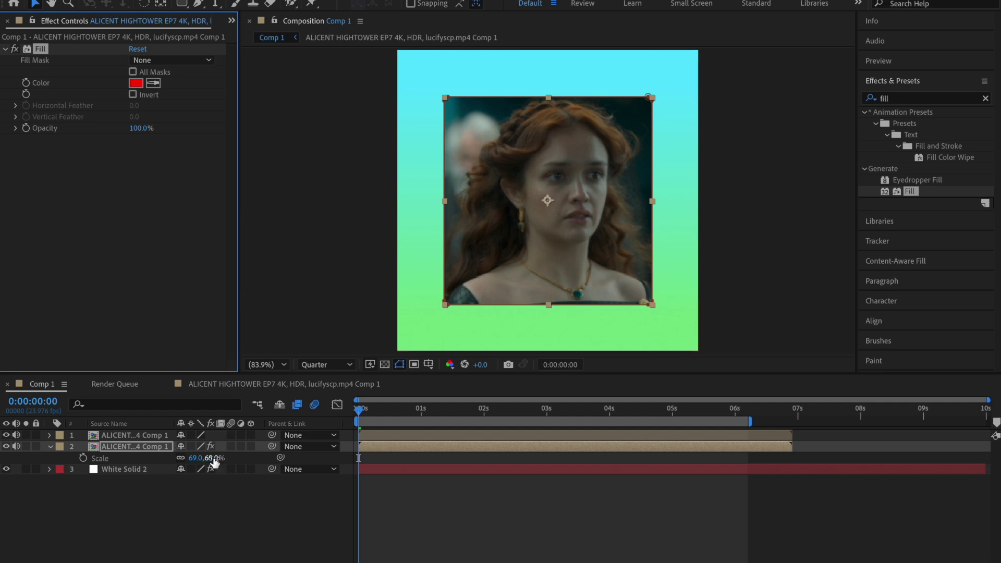
{"action": "left_click_drag", "start_coordinate": [215, 459], "coordinate": [217, 459]}
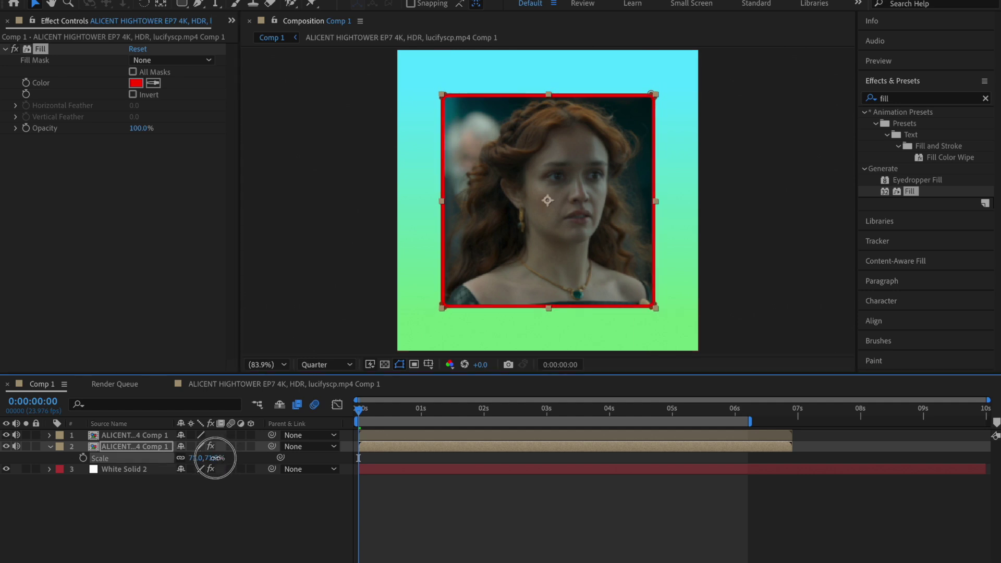
{"action": "left_click", "coordinate": [423, 502]}
Step: Change the Fill color on the border layer to dark green
{"action": "left_click", "coordinate": [375, 449]}
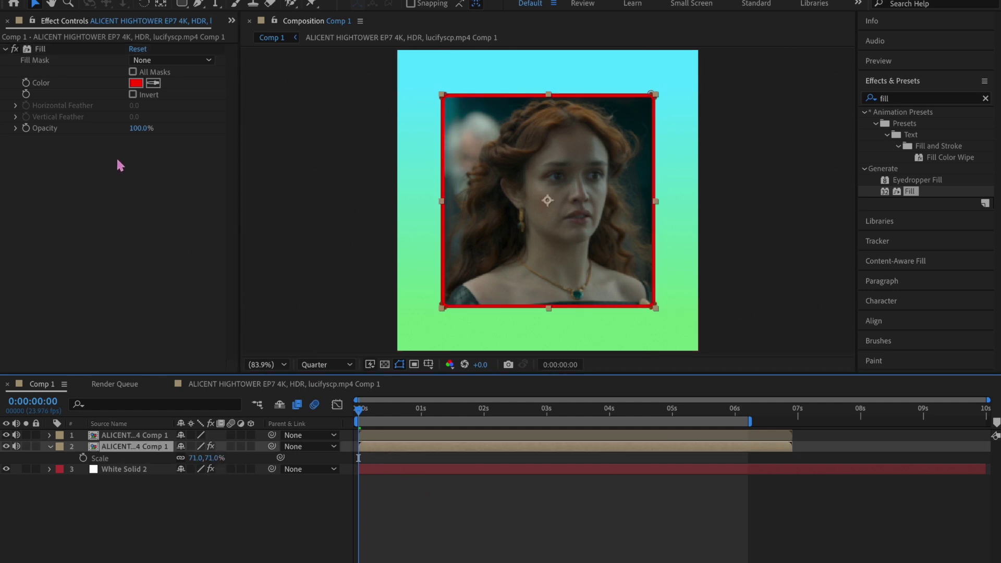
{"action": "left_click", "coordinate": [136, 83]}
{"action": "left_click_drag", "start_coordinate": [195, 172], "coordinate": [163, 269]}
{"action": "left_click_drag", "start_coordinate": [245, 257], "coordinate": [244, 271]}
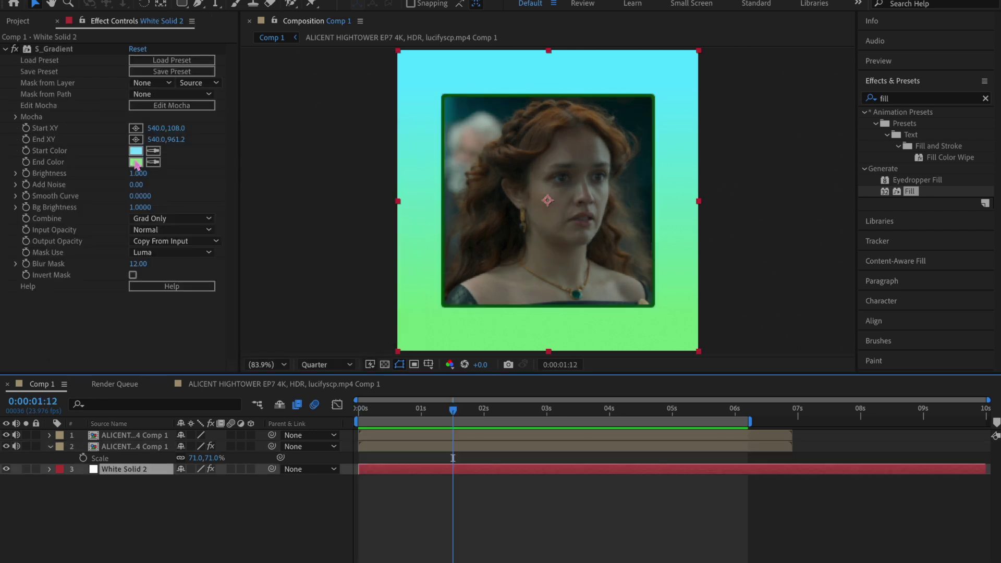
Step: Darken the background S_Gradient on White Solid 2 with a dark green end color and a dark teal start color
{"action": "left_click", "coordinate": [136, 164]}
{"action": "left_click_drag", "start_coordinate": [128, 174], "coordinate": [203, 295]}
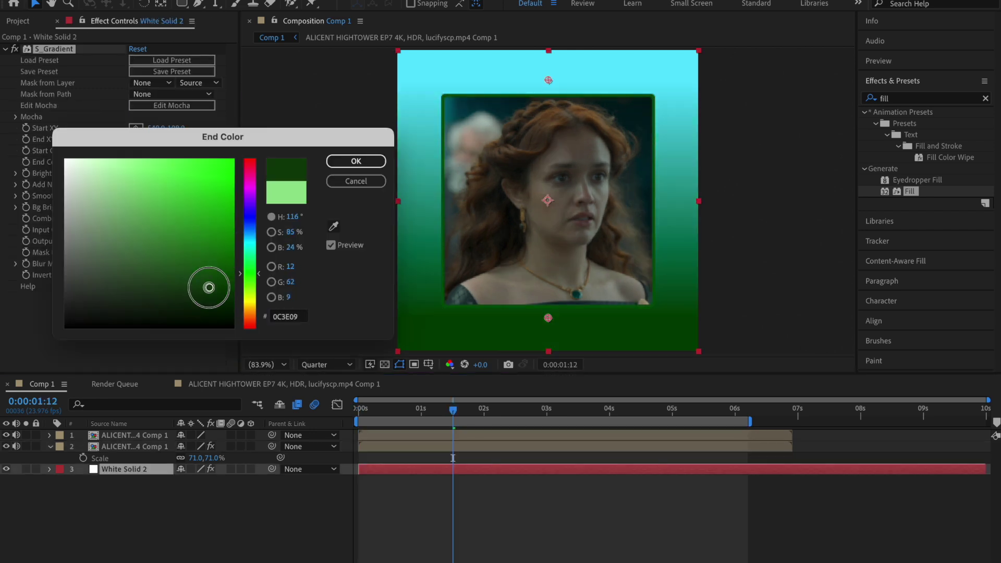
{"action": "left_click", "coordinate": [356, 161]}
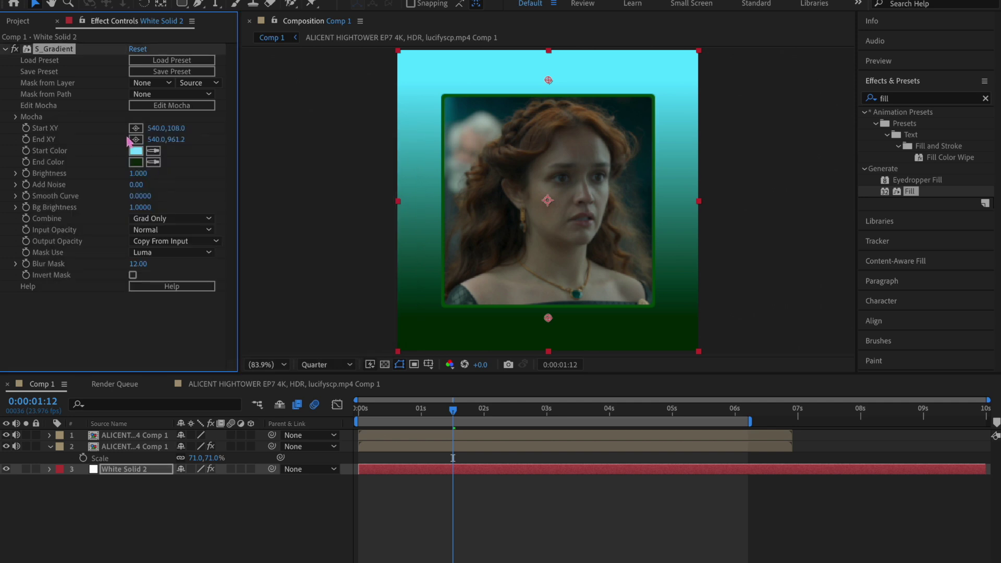
{"action": "left_click", "coordinate": [135, 148]}
{"action": "left_click", "coordinate": [206, 218]}
{"action": "left_click_drag", "start_coordinate": [207, 219], "coordinate": [209, 253]}
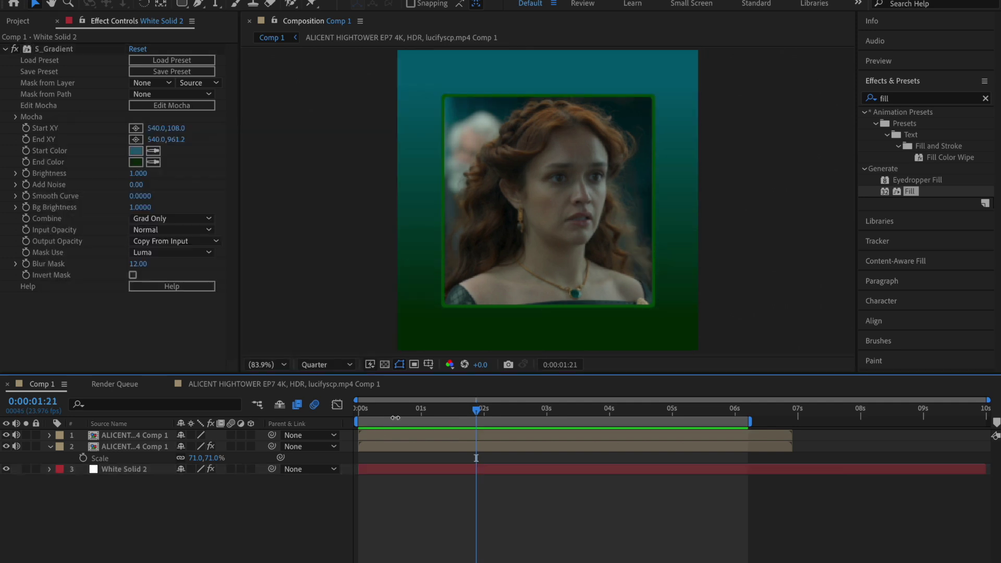
{"action": "left_click_drag", "start_coordinate": [392, 413], "coordinate": [332, 417]}
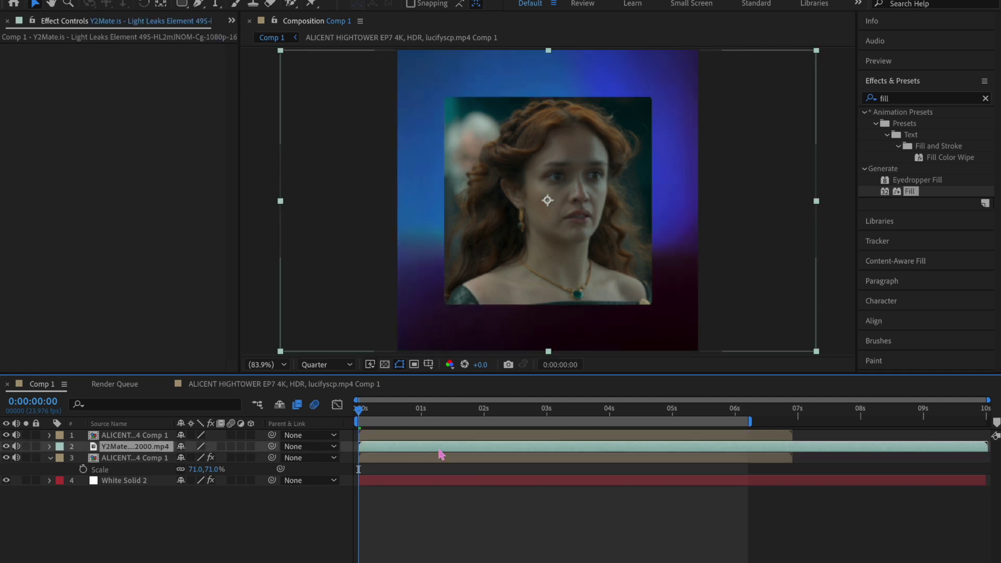
Step: Change the light leaks layer's blending mode to blend it over the gradient background
{"action": "right_click", "coordinate": [436, 446]}
{"action": "mouse_move", "coordinate": [472, 337]}
{"action": "left_click", "coordinate": [611, 241]}
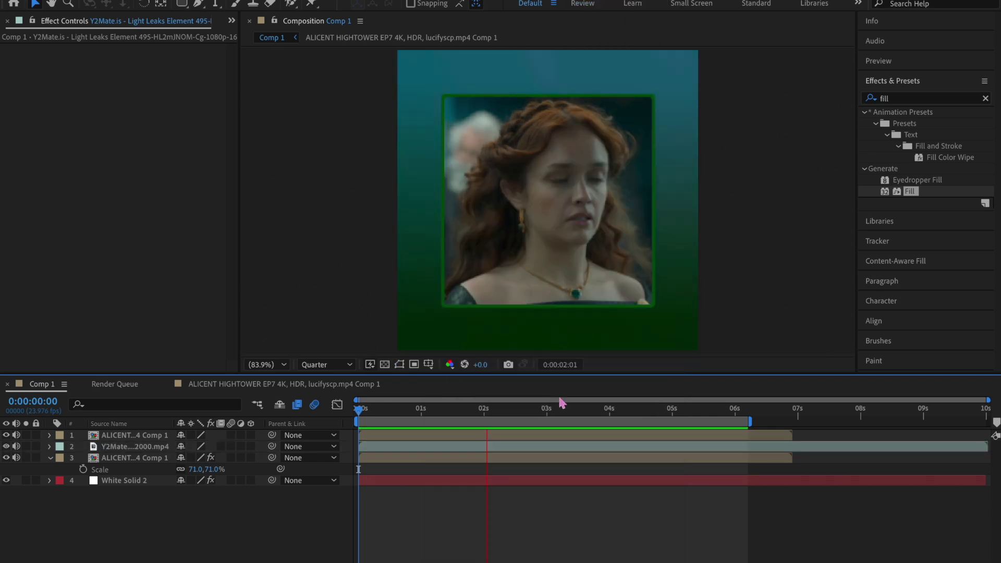
Step: Pre-compose the top clip layer and its green border copy together
{"action": "left_click", "coordinate": [506, 436]}
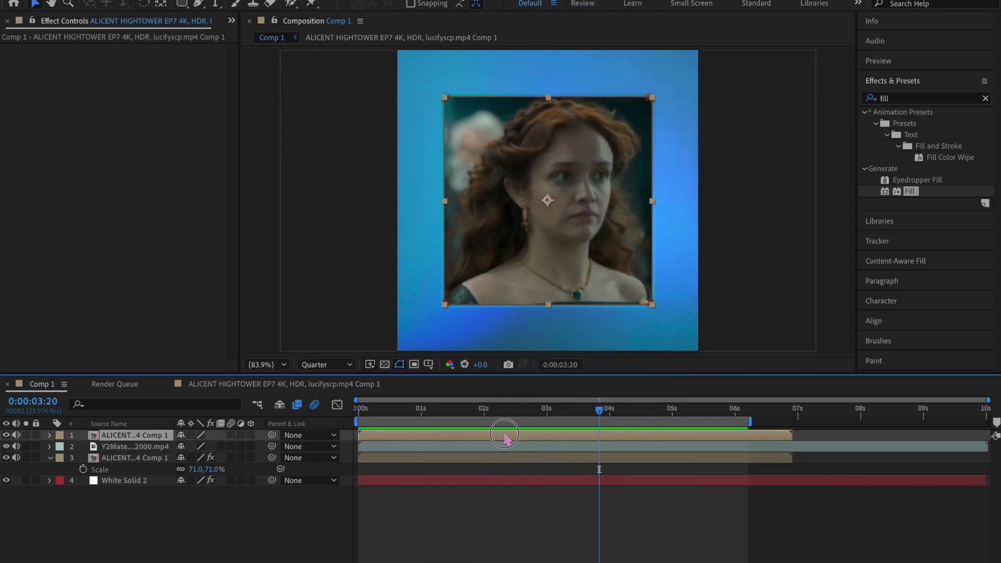
{"action": "mouse_move", "coordinate": [108, 436]}
{"action": "left_mouse_down"}
{"action": "mouse_move", "coordinate": [100, 456]}
{"action": "mouse_move", "coordinate": [124, 431]}
{"action": "left_mouse_up"}
{"action": "left_click", "coordinate": [127, 458], "text": "shift"}
{"action": "key", "text": "super+shift+c"}
{"action": "key", "text": "Return"}
Step: Apply Drop Shadow to the pre-comp with a distance of 17
{"action": "double_click", "coordinate": [888, 99]}
{"action": "type", "text": "drop sh"}
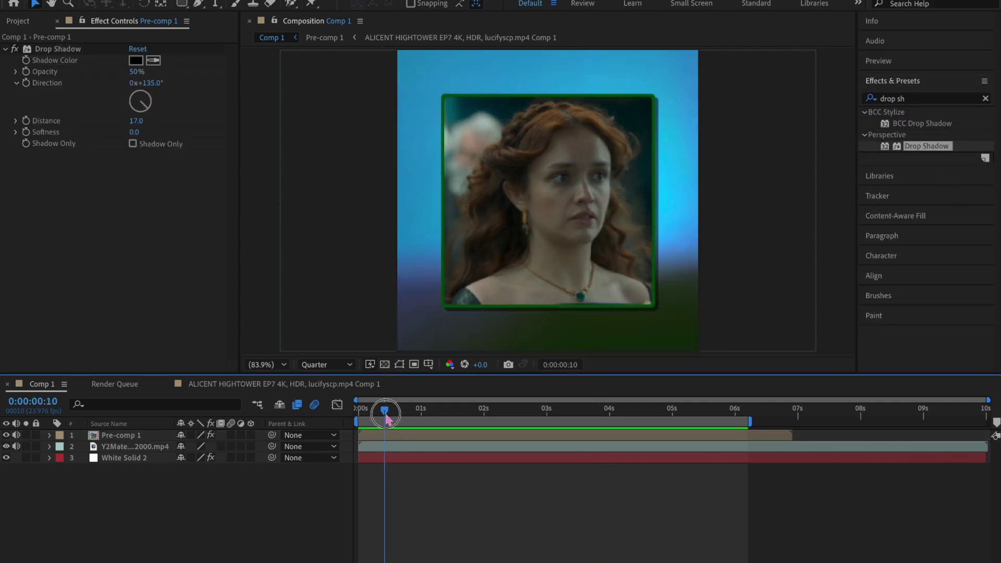
{"action": "left_click_drag", "start_coordinate": [387, 414], "coordinate": [440, 416]}
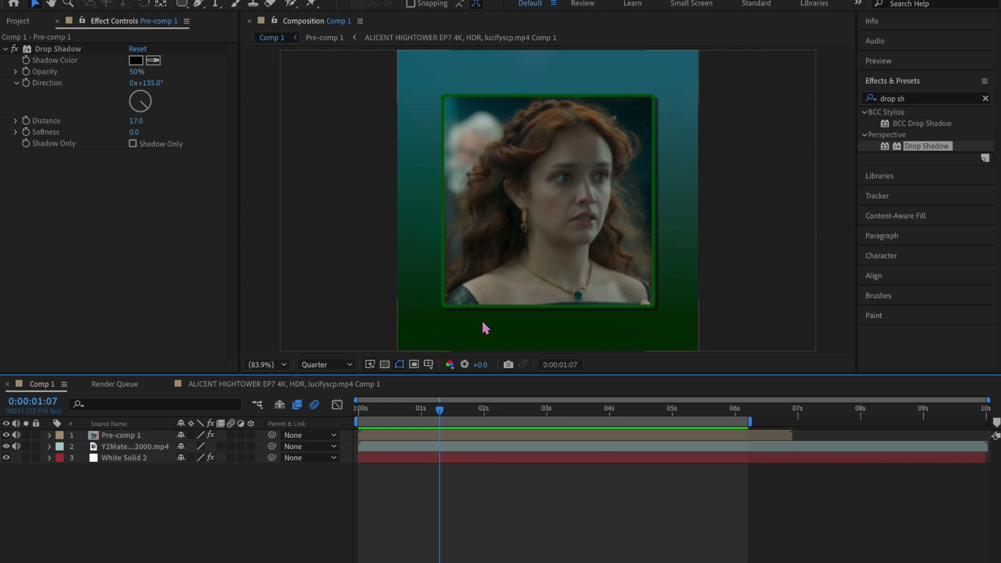
Step: Apply S_Shake to the pre-comp with amplitude 0.140, frequency 1.20 and motion blur off
{"action": "left_click", "coordinate": [359, 398]}
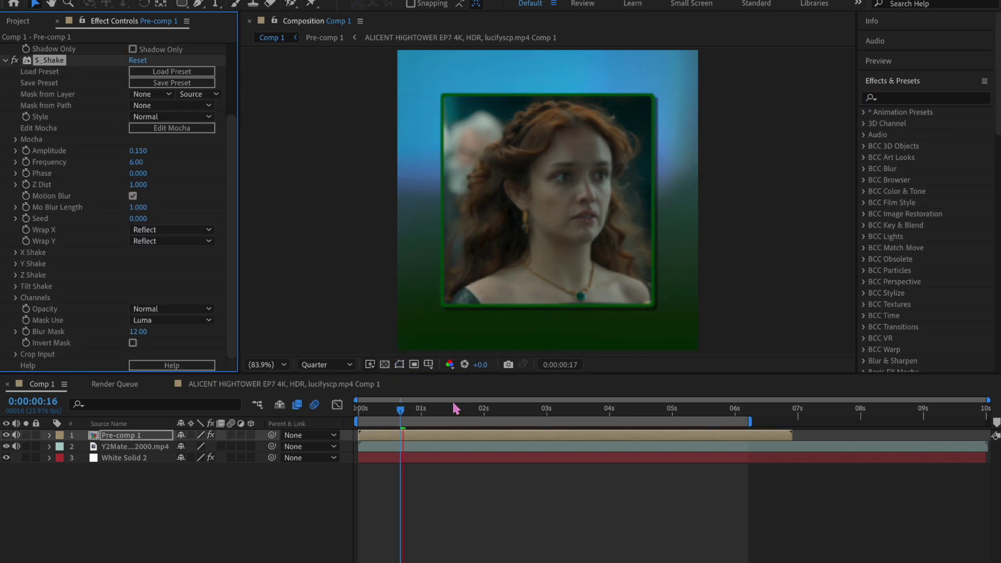
{"action": "left_click_drag", "start_coordinate": [402, 408], "coordinate": [458, 409]}
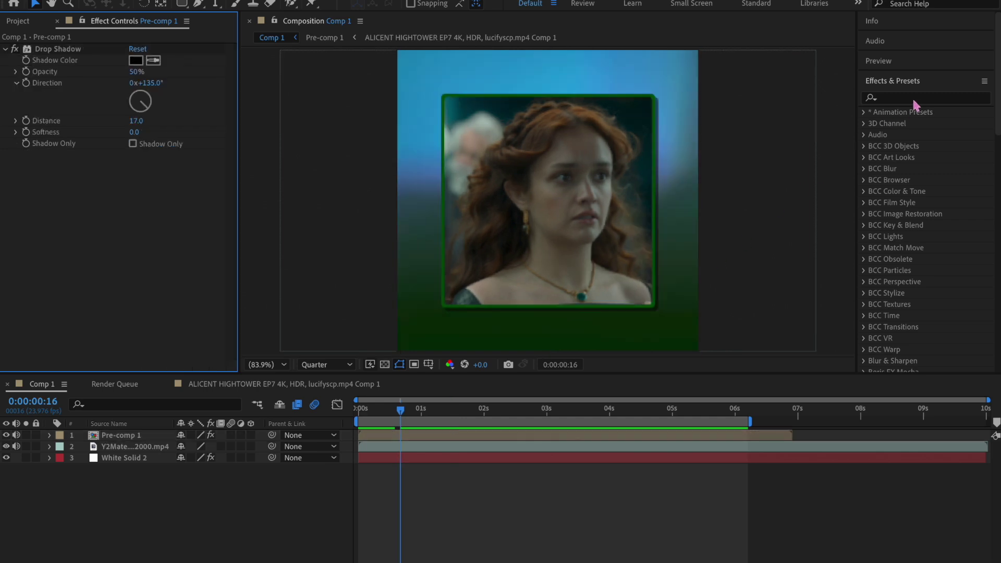
{"action": "left_click", "coordinate": [912, 98]}
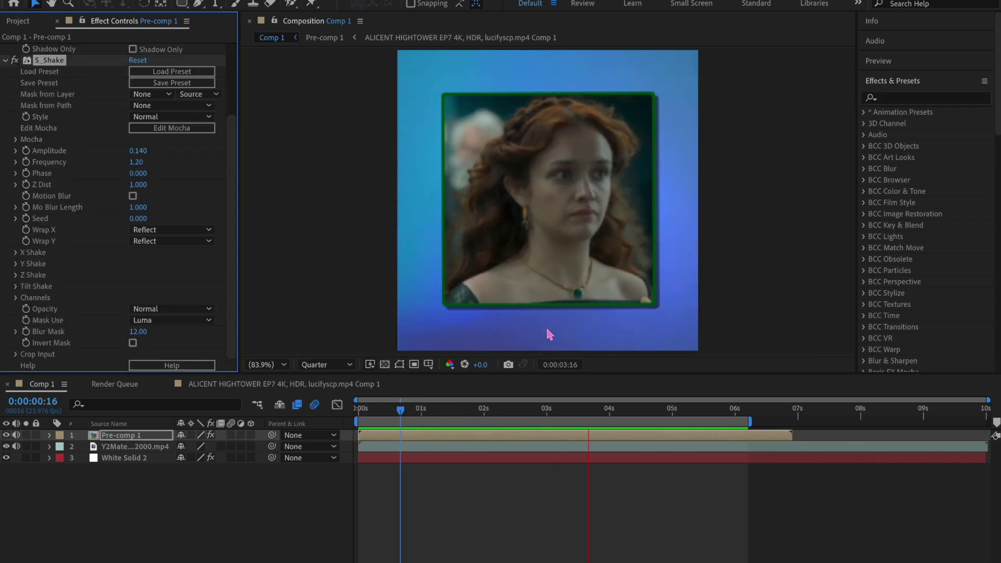
Step: Split all layers at 0:00:06:05 and delete the trailing pieces
{"action": "left_click_drag", "start_coordinate": [763, 414], "coordinate": [748, 412]}
{"action": "key", "text": "ctrl+a"}
{"action": "key", "text": "ctrl+shift+d"}
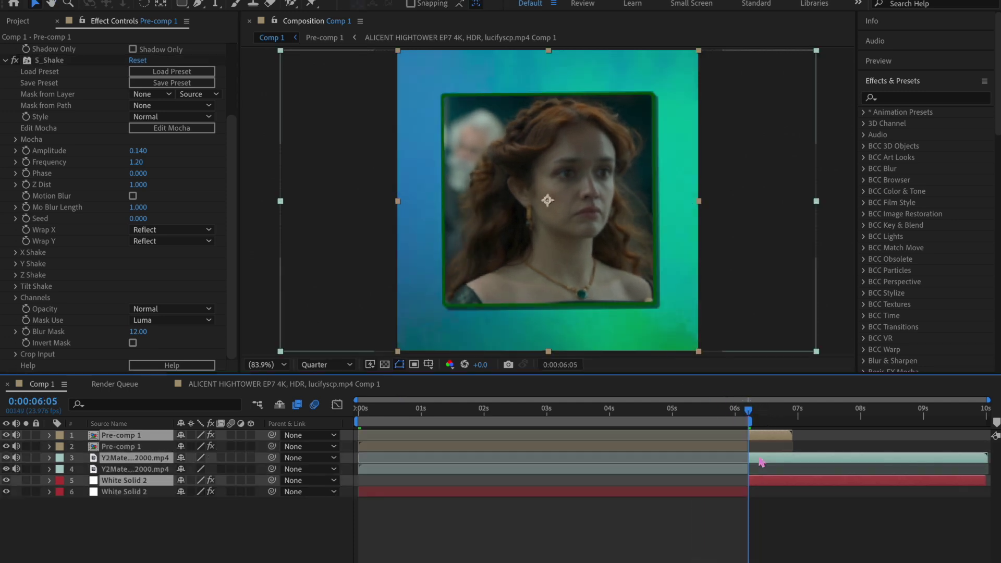
{"action": "key", "text": "Delete"}
Step: Apply the Brightness & Contrast effect to the pre-comp layer
{"action": "left_click_drag", "start_coordinate": [678, 411], "coordinate": [604, 415]}
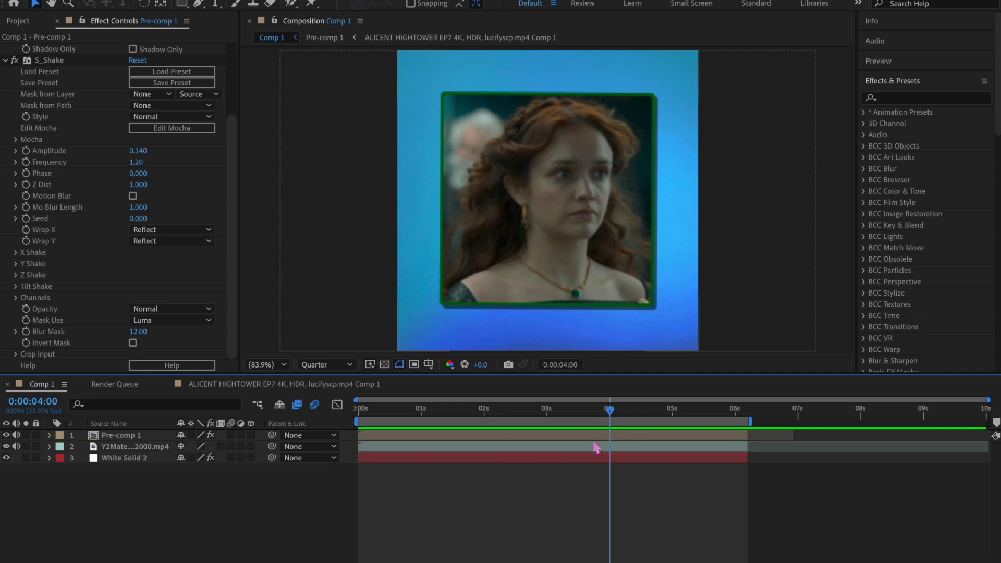
{"action": "left_click", "coordinate": [611, 412]}
{"action": "left_click", "coordinate": [617, 440]}
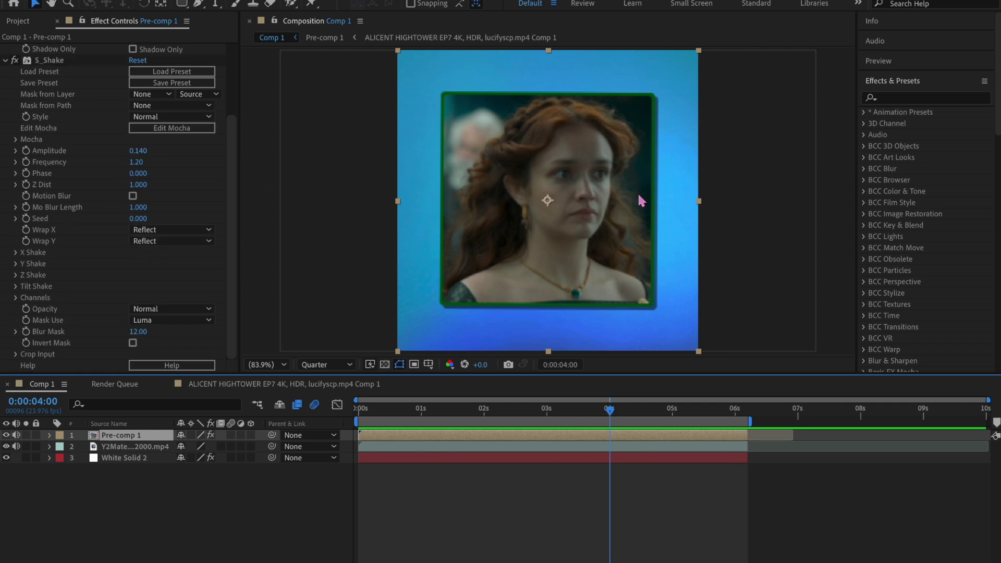
{"action": "left_click", "coordinate": [910, 99]}
{"action": "type", "text": "brightness"}
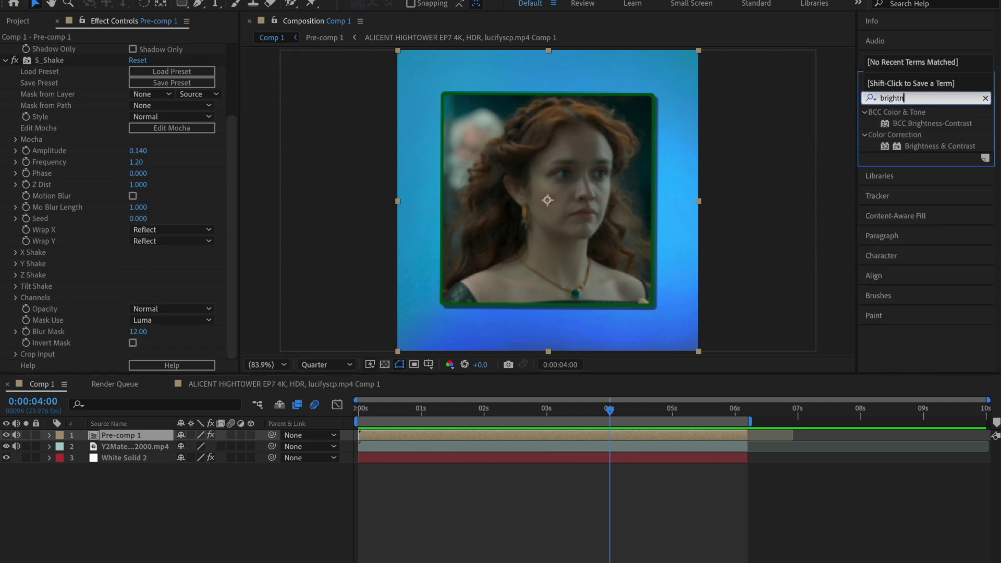
{"action": "left_click", "coordinate": [938, 148]}
{"action": "double_click", "coordinate": [938, 148]}
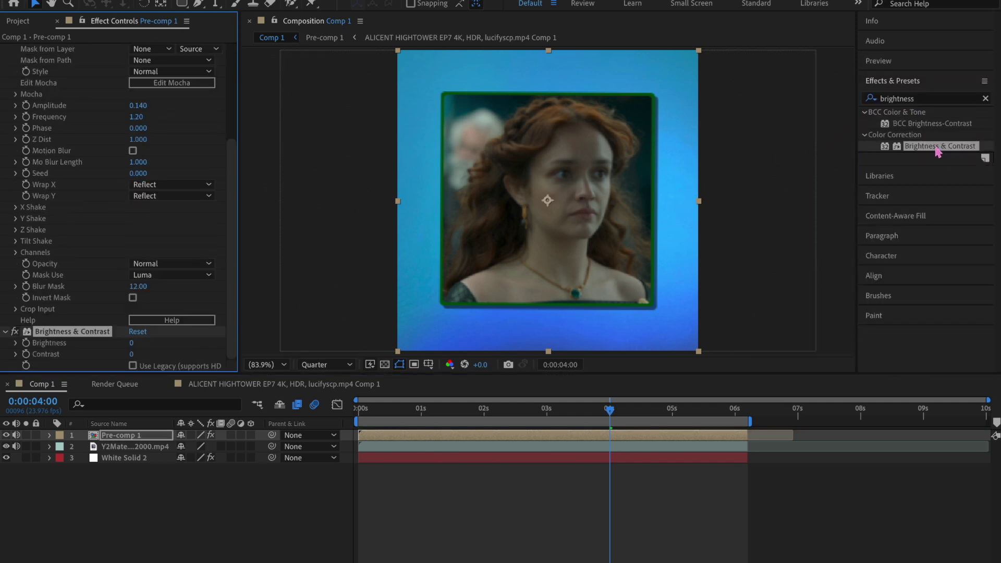
Step: Animate the pre-comp's Brightness with keyframes of 100 at 0:00:05:06 and 0 at 0:00:06:04
{"action": "left_click", "coordinate": [134, 343]}
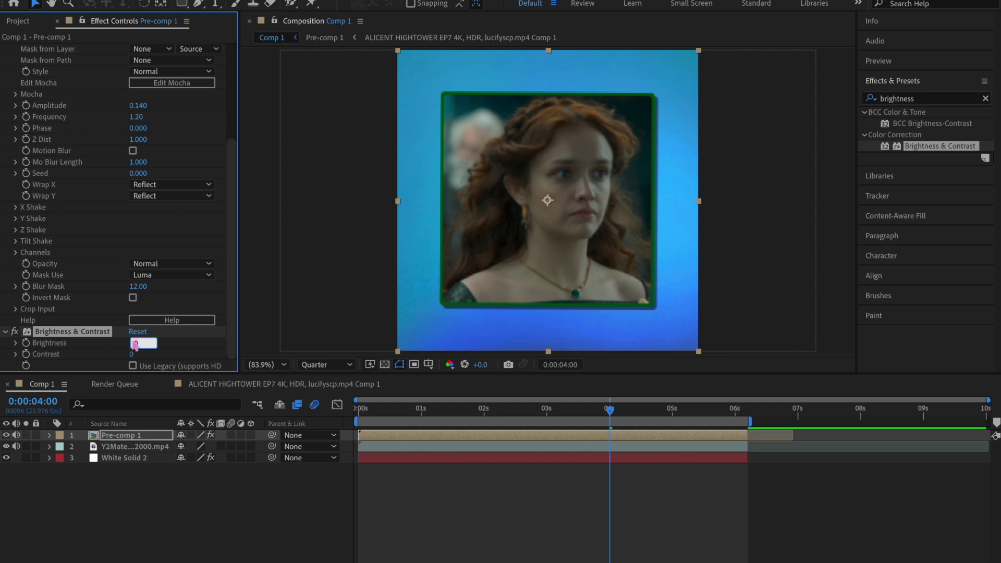
{"action": "type", "text": "100"}
{"action": "key", "text": "Return"}
{"action": "left_click", "coordinate": [27, 343]}
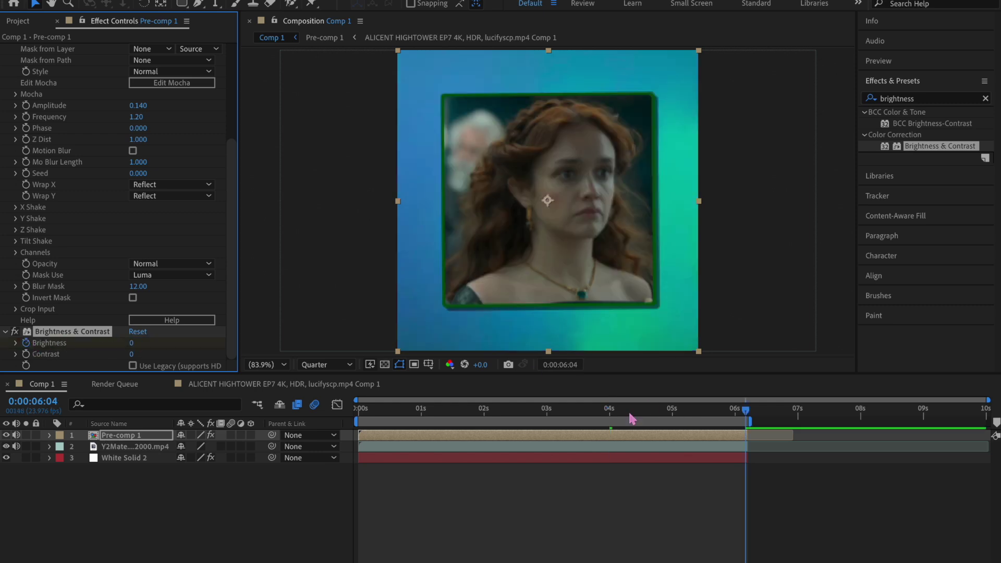
{"action": "left_click", "coordinate": [622, 409]}
{"action": "left_click_drag", "start_coordinate": [623, 412], "coordinate": [602, 412]}
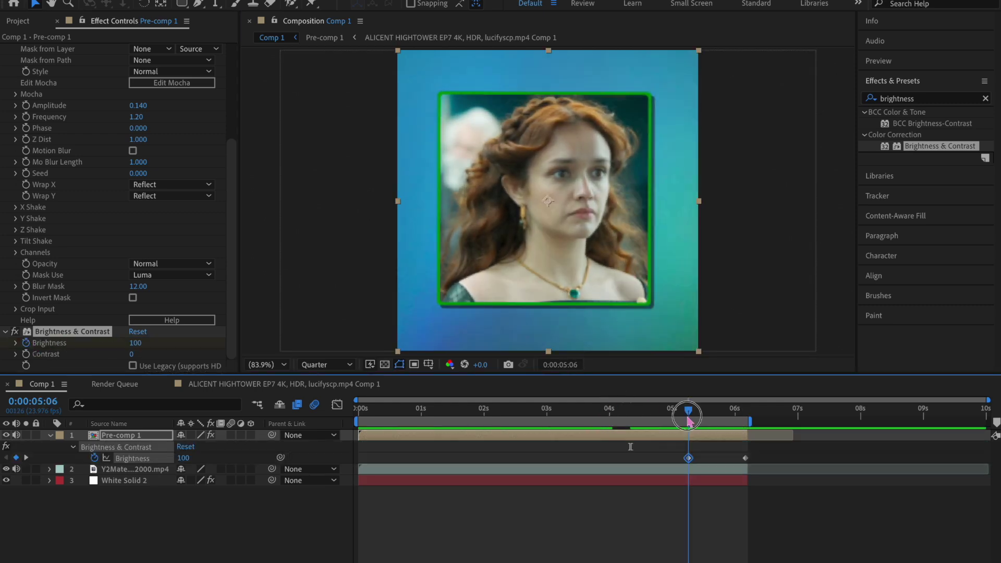
Step: Add a Brightness keyframe of 0 at 0:00:05:04 and preview the flash
{"action": "left_click_drag", "start_coordinate": [688, 415], "coordinate": [683, 415]}
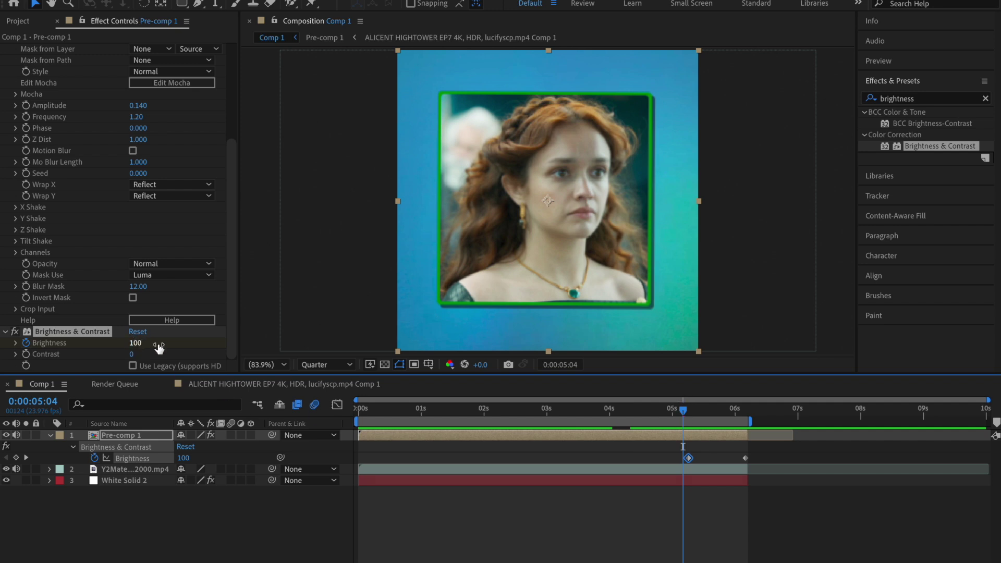
{"action": "left_click_drag", "start_coordinate": [487, 414], "coordinate": [684, 423]}
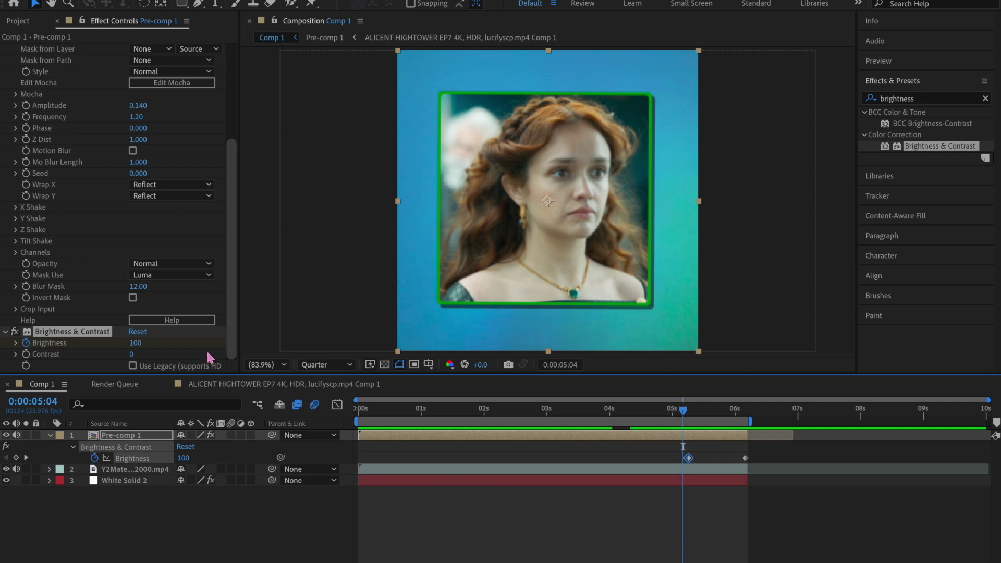
{"action": "left_click", "coordinate": [136, 342]}
{"action": "type", "text": "0"}
{"action": "key", "text": "Return"}
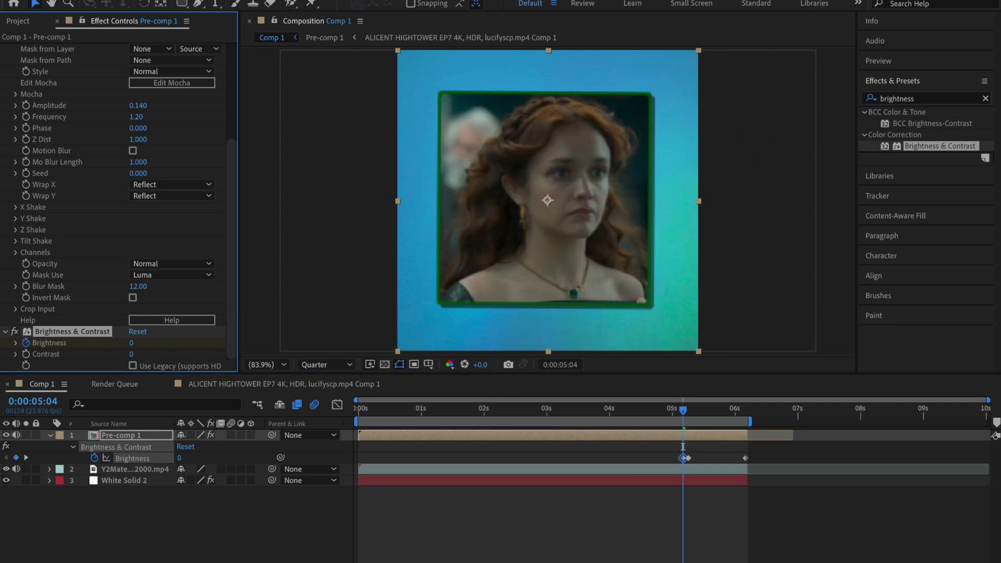
{"action": "left_click", "coordinate": [677, 414]}
{"action": "key", "text": "space"}
{"action": "left_click", "coordinate": [679, 413]}
{"action": "left_click_drag", "start_coordinate": [680, 415], "coordinate": [683, 415]}
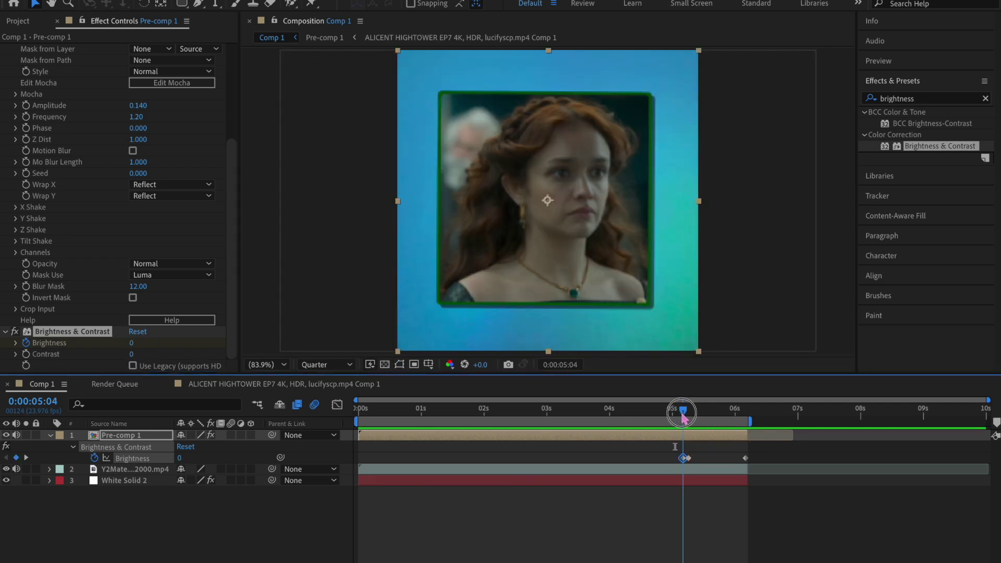
Step: Apply Motion Tile to the pre-comp with output width and height of 250 and Mirror Edges enabled
{"action": "double_click", "coordinate": [907, 98]}
{"action": "type", "text": "motion"}
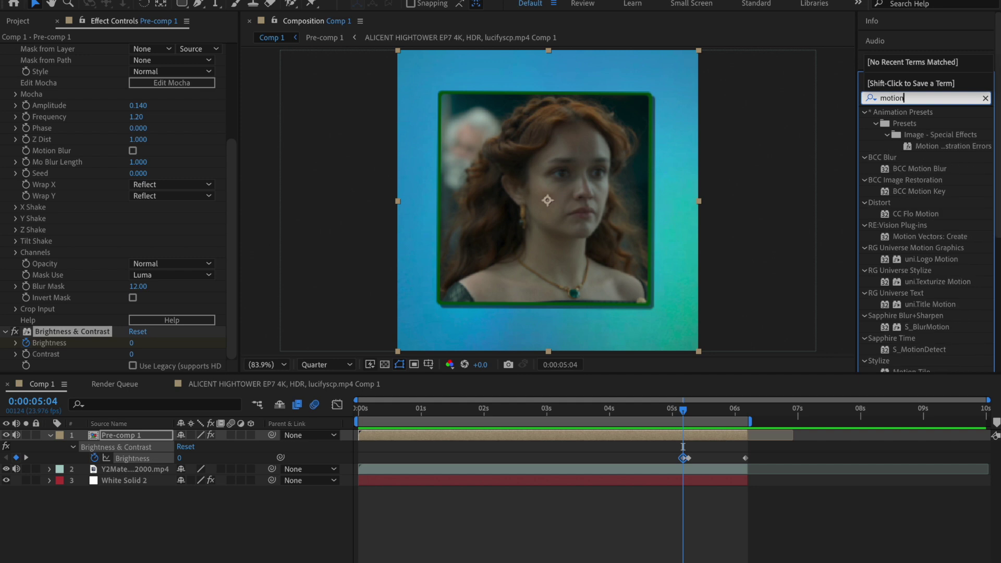
{"action": "double_click", "coordinate": [912, 236]}
{"action": "type", "text": "2"}
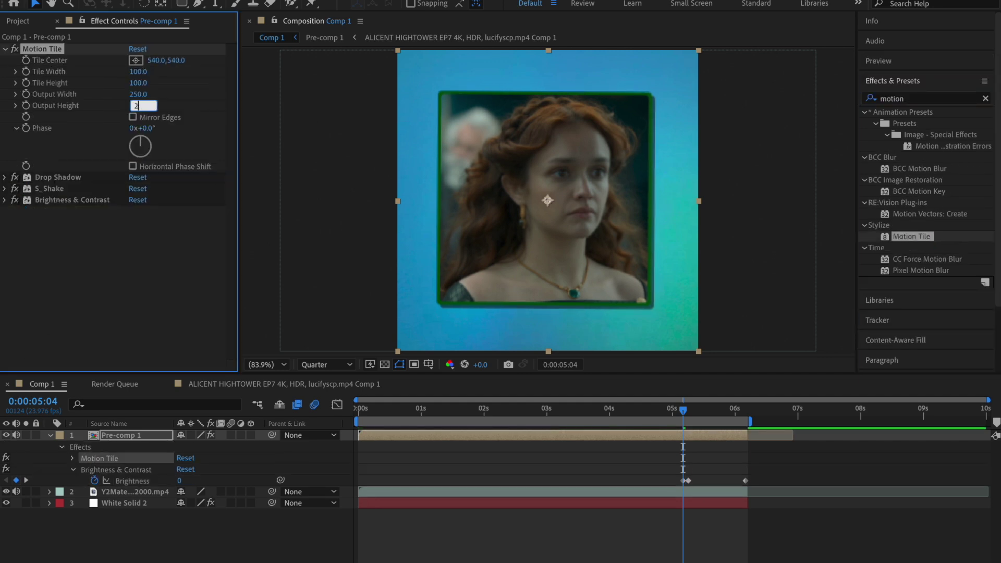
{"action": "type", "text": "050"}
{"action": "key", "text": "Return"}
{"action": "left_click", "coordinate": [132, 117]}
Step: Animate the pre-comp's Scale with keyframes of 100% at 0:00:05:04 and 40% at 0:00:06:04
{"action": "key", "text": "s"}
{"action": "left_click", "coordinate": [83, 447]}
{"action": "key", "text": "o"}
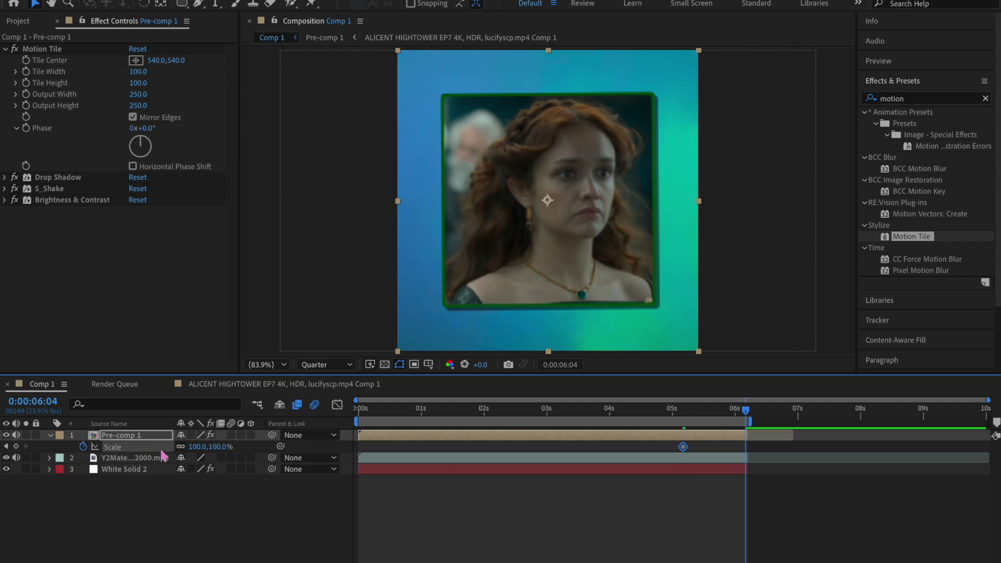
{"action": "left_click", "coordinate": [218, 447]}
{"action": "type", "text": "40"}
{"action": "key", "text": "Return"}
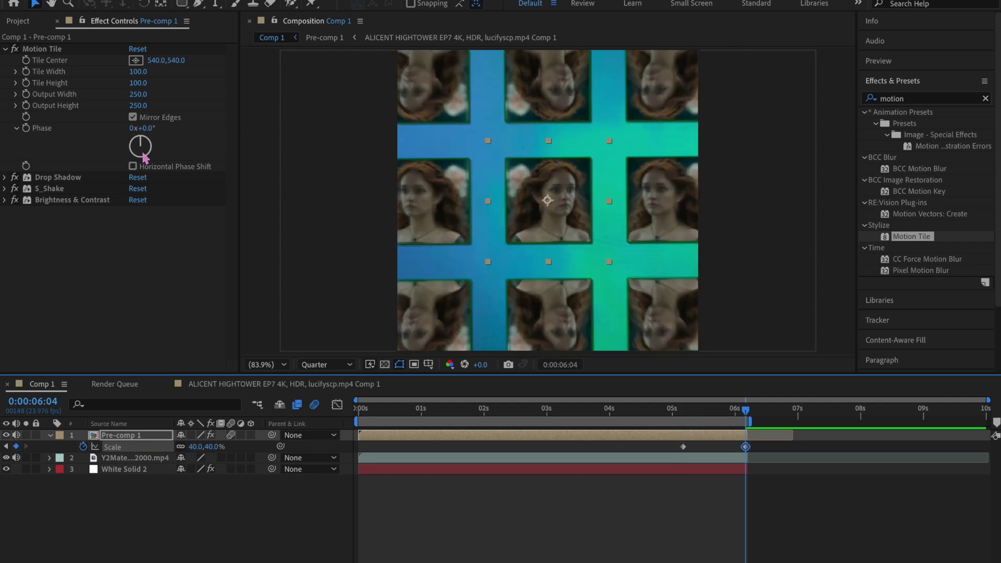
Step: Turn off Motion Tile on the pre-comp, select both Scale keyframes, and delete the Motion Tile effect
{"action": "left_click", "coordinate": [77, 52]}
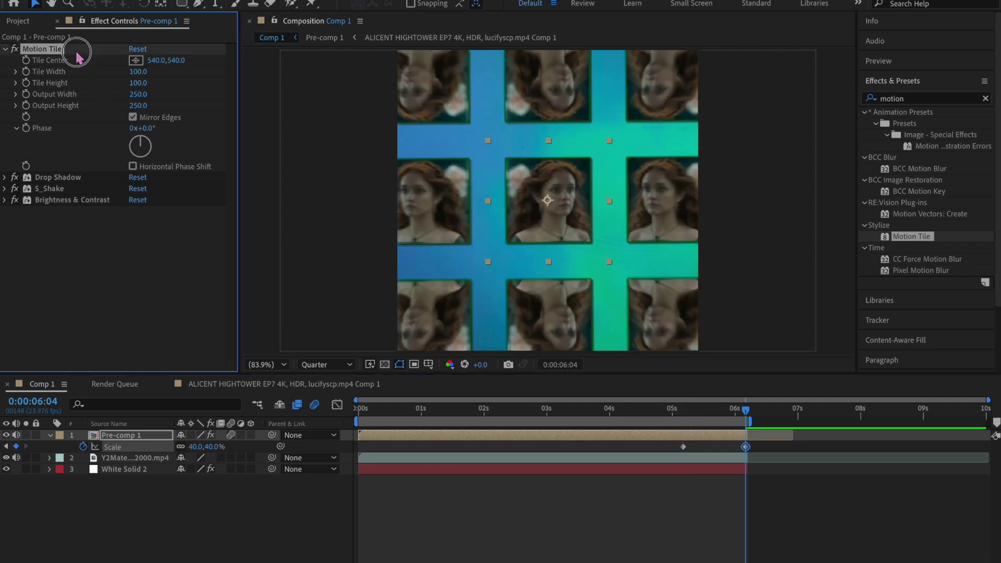
{"action": "left_click", "coordinate": [15, 49]}
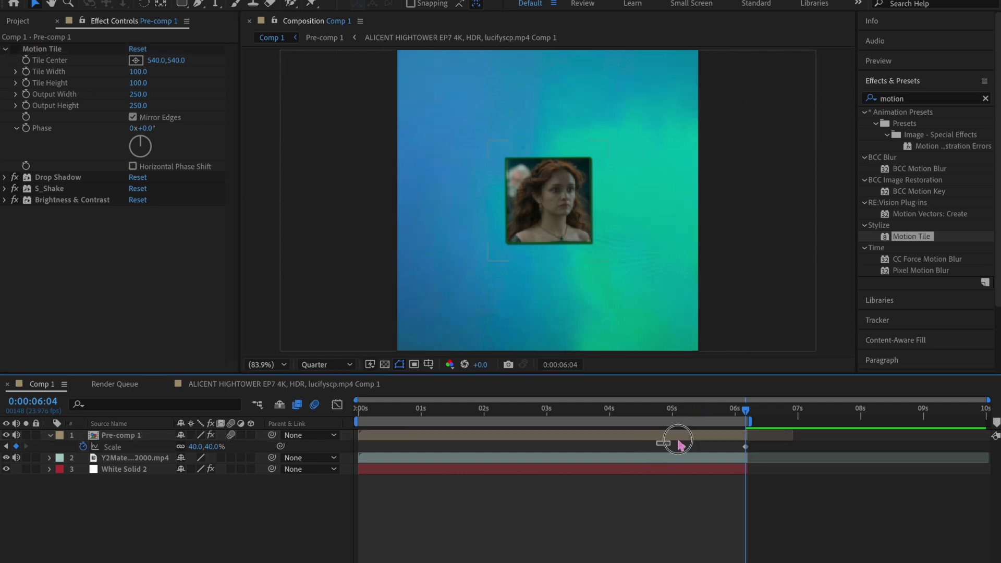
{"action": "left_click_drag", "start_coordinate": [678, 440], "coordinate": [775, 457]}
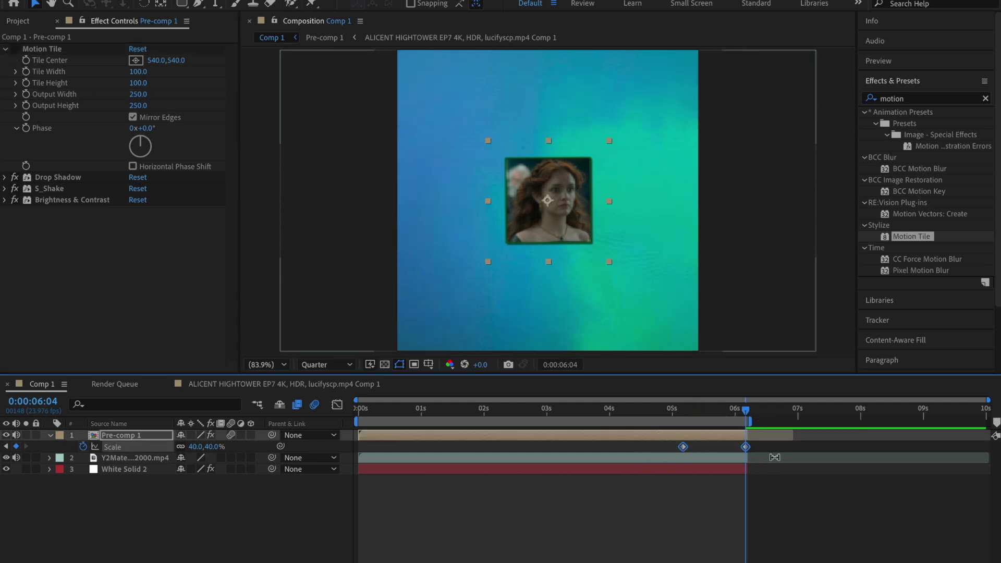
{"action": "left_click", "coordinate": [68, 51]}
{"action": "key", "text": "Delete"}
Step: Reshape the pre-comp's Scale curve so it drops steeply into the last keyframe, and preview the animation
{"action": "key", "text": "shift+F3"}
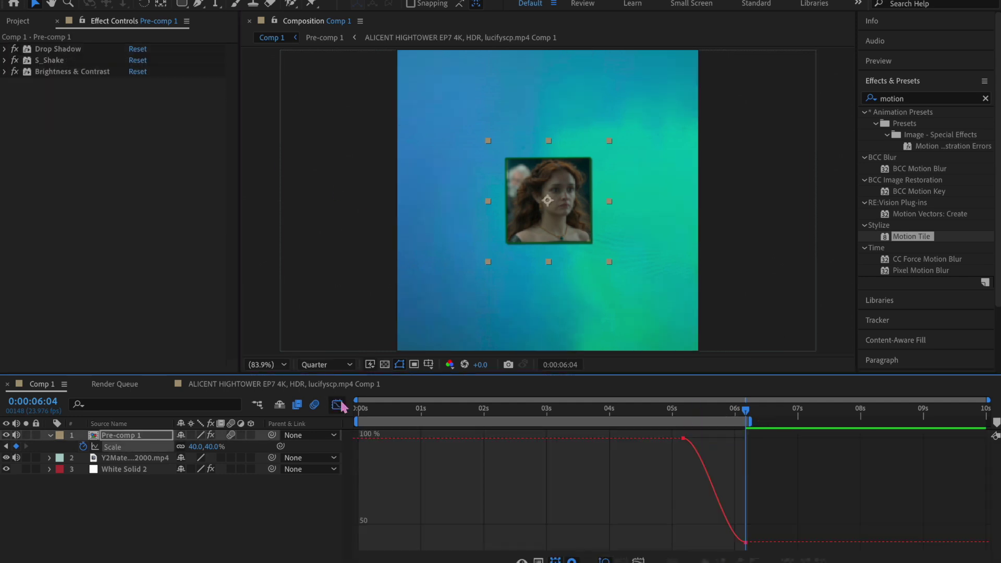
{"action": "left_click", "coordinate": [684, 439]}
{"action": "left_click_drag", "start_coordinate": [724, 541], "coordinate": [759, 417]}
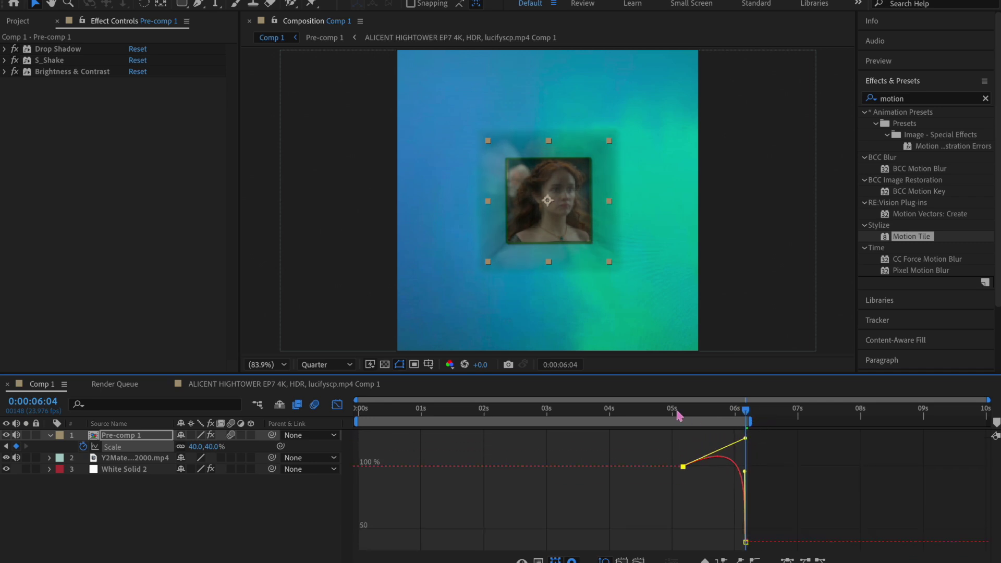
{"action": "left_click", "coordinate": [681, 412]}
{"action": "key", "text": "space"}
{"action": "key", "text": "shift+F3"}
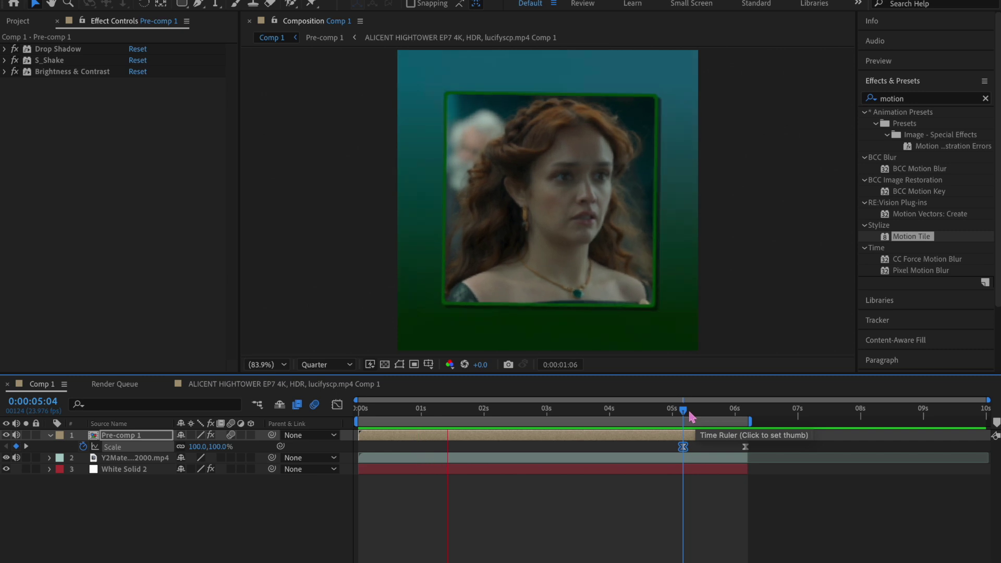
{"action": "key", "text": "space"}
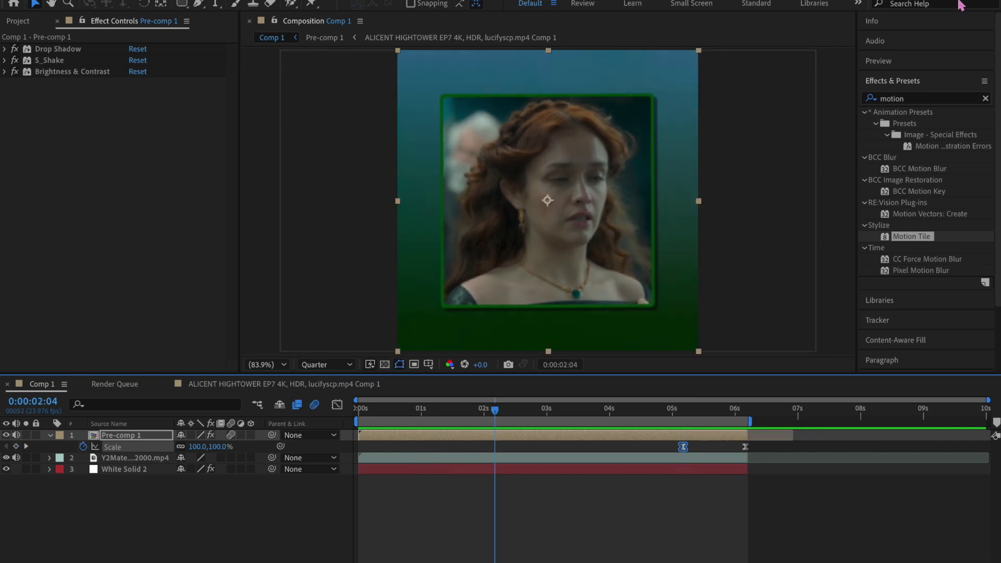
{"action": "left_click", "coordinate": [986, 98]}
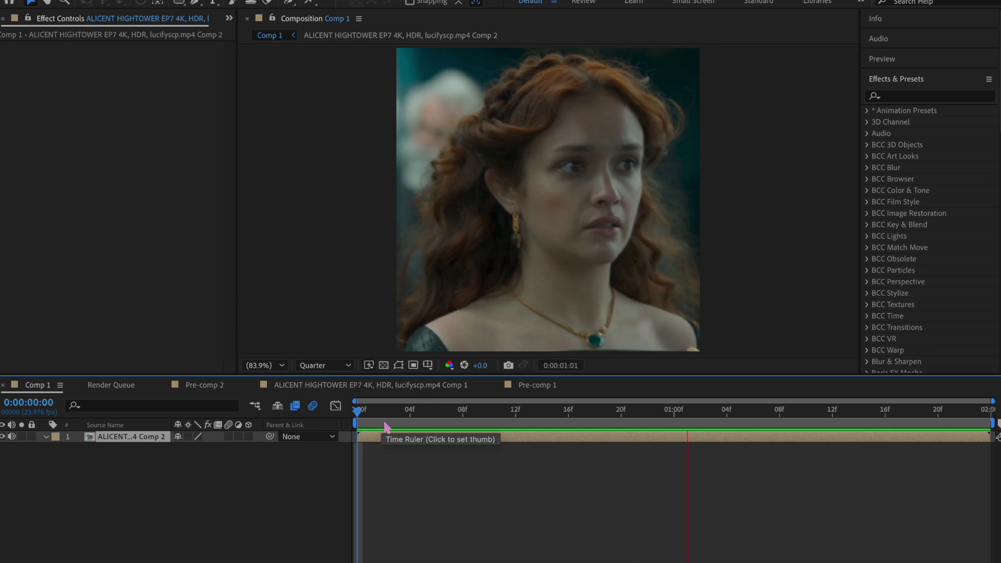
Step: Apply Motion Tile to the nested clip in Comp 1 with output width and height of 250 and Mirror Edges enabled
{"action": "key", "text": "space"}
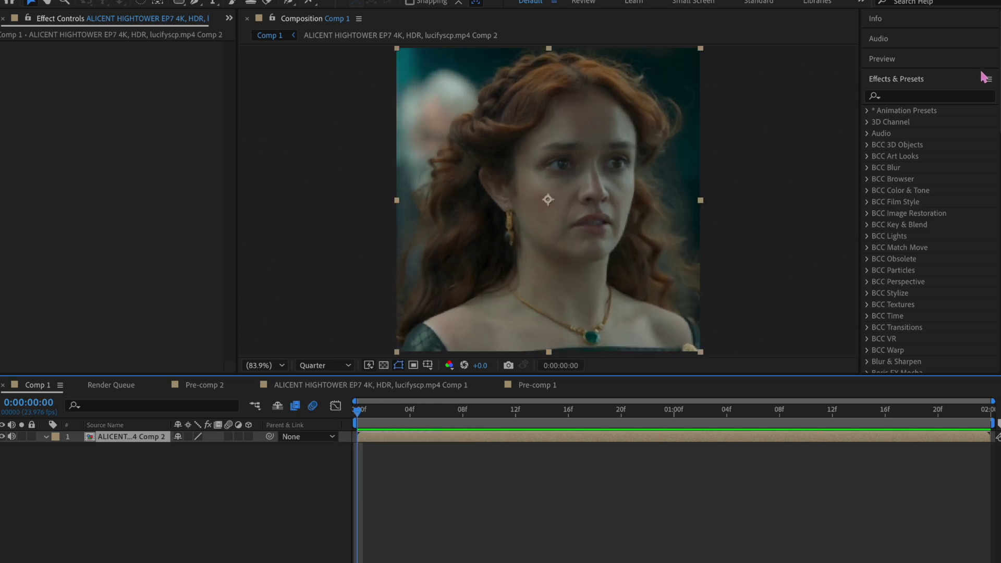
{"action": "left_click", "coordinate": [891, 96]}
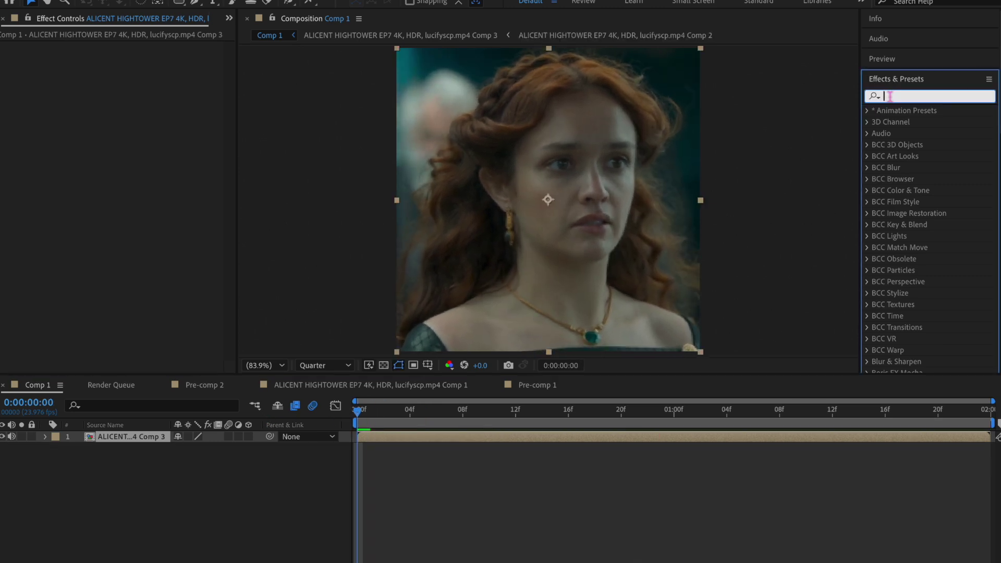
{"action": "type", "text": "motion til"}
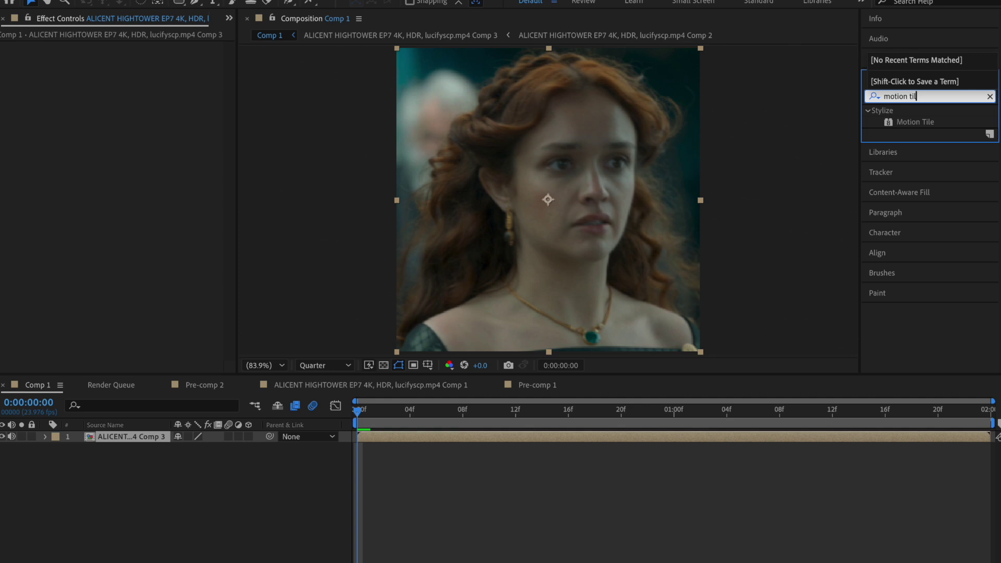
{"action": "left_click_drag", "start_coordinate": [915, 121], "coordinate": [132, 92]}
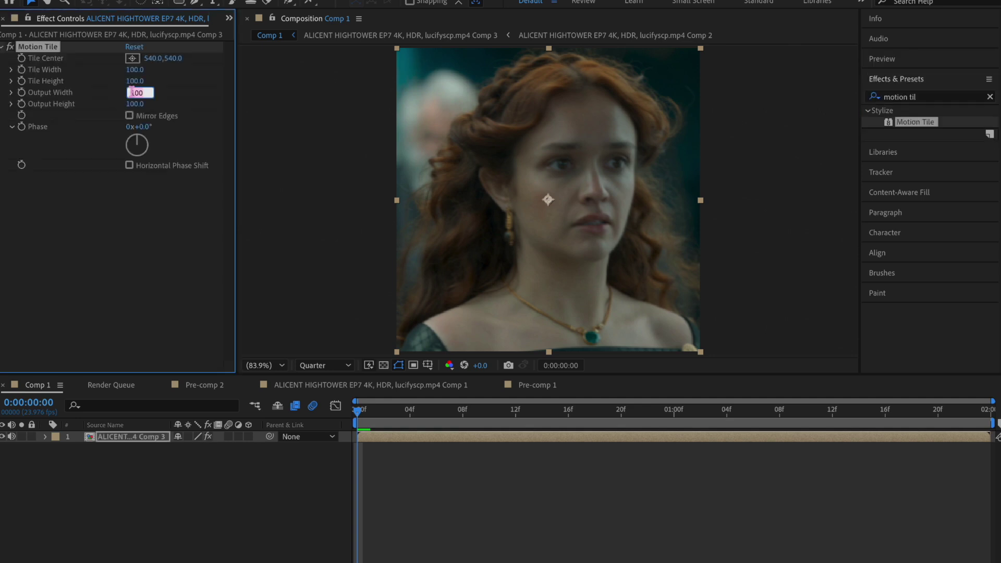
{"action": "type", "text": "250."}
{"action": "key", "text": "Tab"}
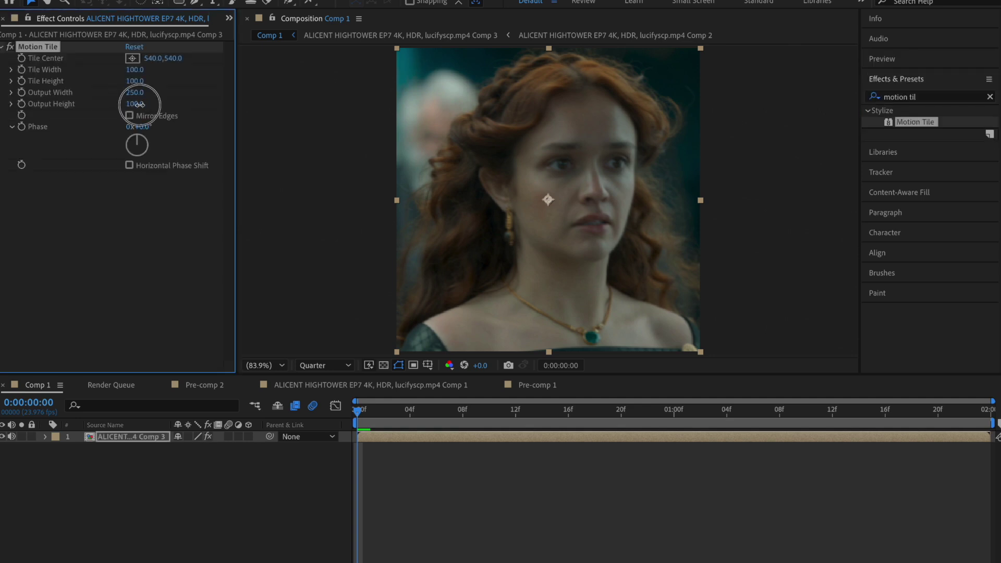
{"action": "type", "text": "250"}
{"action": "key", "text": "Return"}
{"action": "left_click", "coordinate": [129, 115]}
Step: Set the Warp style to Squeeze on the Horizontal axis and keyframe Bend at -35 on the first frame
{"action": "left_click", "coordinate": [141, 189]}
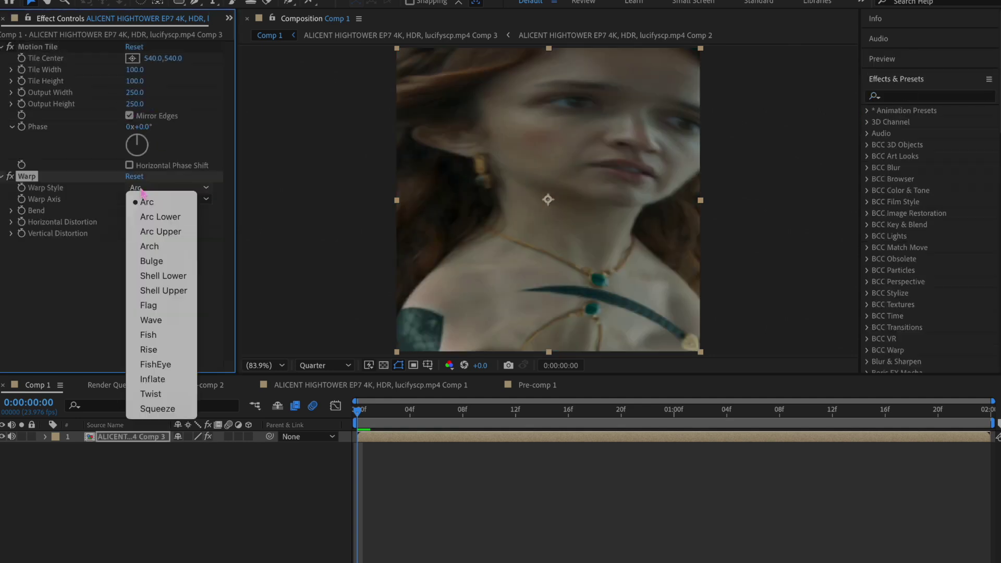
{"action": "left_click", "coordinate": [161, 411]}
{"action": "left_click", "coordinate": [159, 199]}
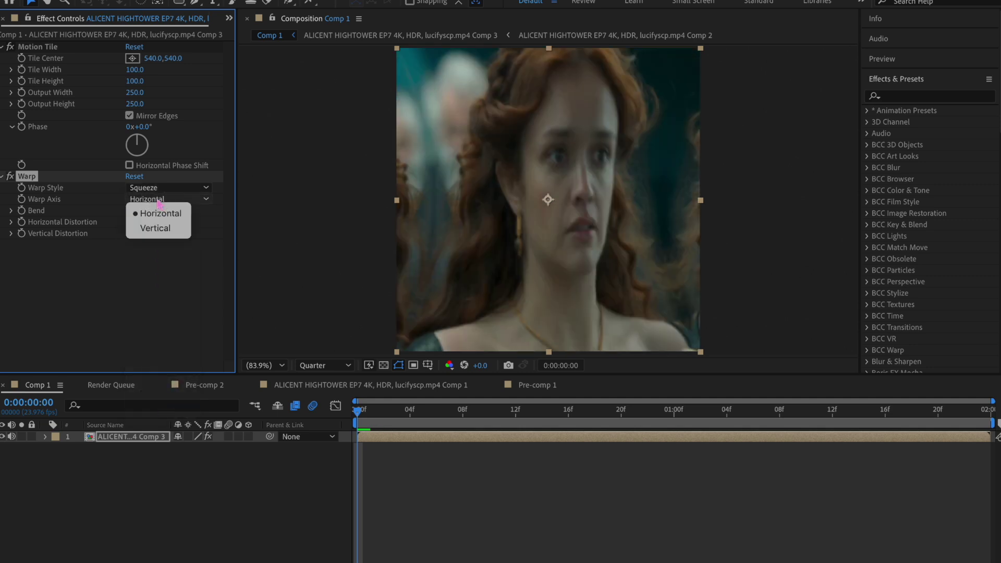
{"action": "left_click", "coordinate": [113, 309]}
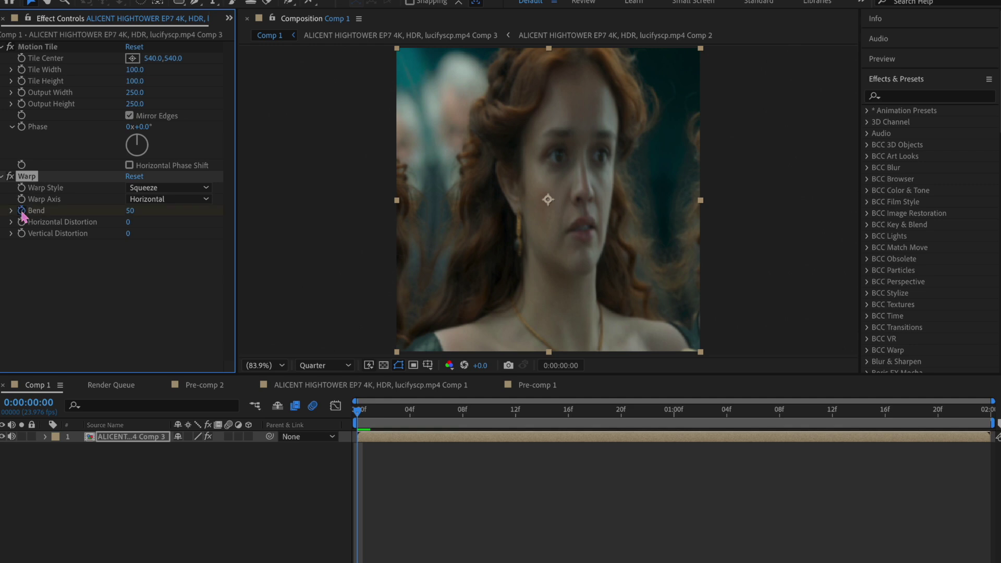
{"action": "left_click", "coordinate": [131, 210]}
{"action": "left_click_drag", "start_coordinate": [131, 215], "coordinate": [87, 216]}
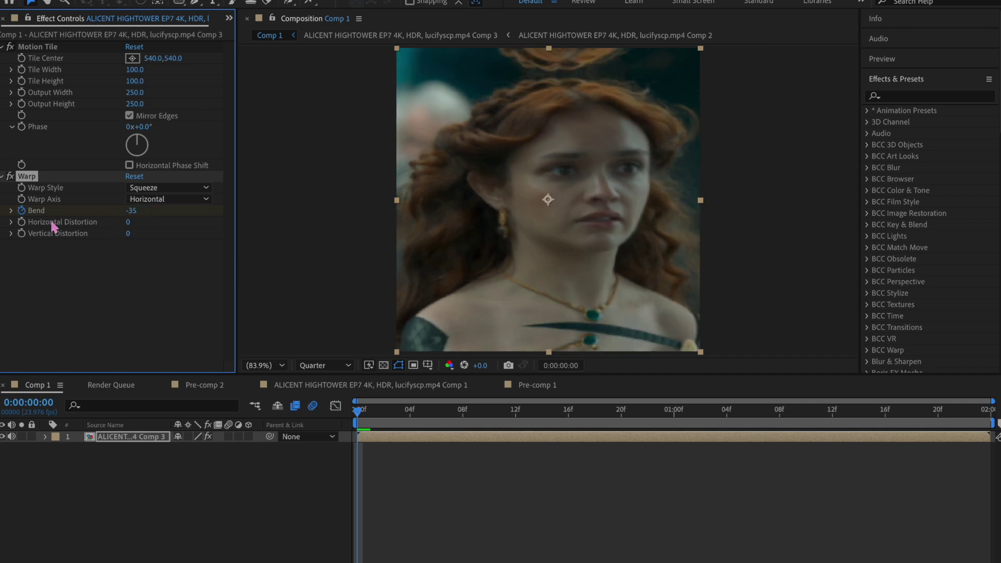
Step: Add Warp Bend keyframes of -12 at 0:00:00:03, 6 at 0:00:00:06 and 0 at 0:00:00:10
{"action": "key", "text": "space"}
{"action": "left_click", "coordinate": [134, 211]}
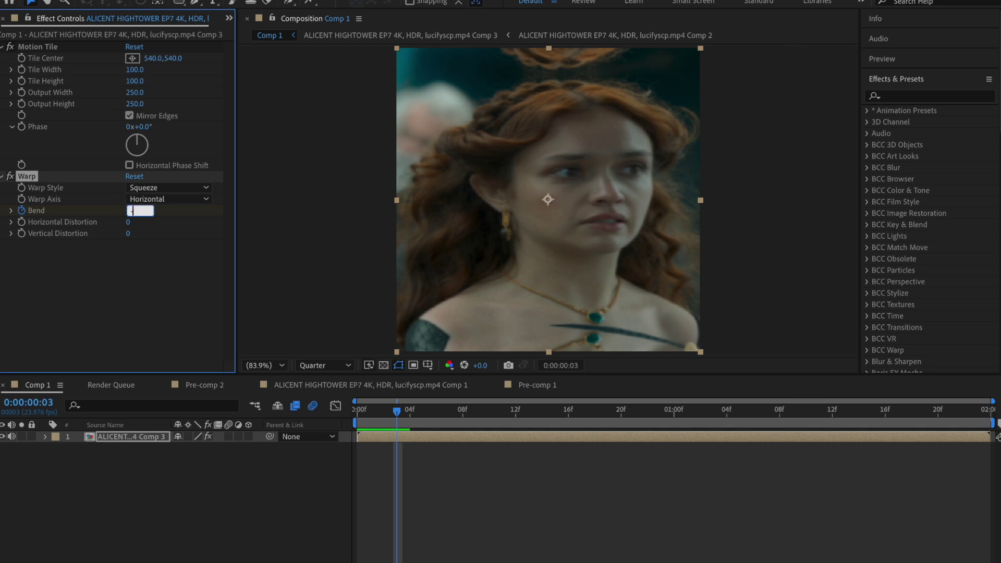
{"action": "type", "text": "-12"}
{"action": "key", "text": "Return"}
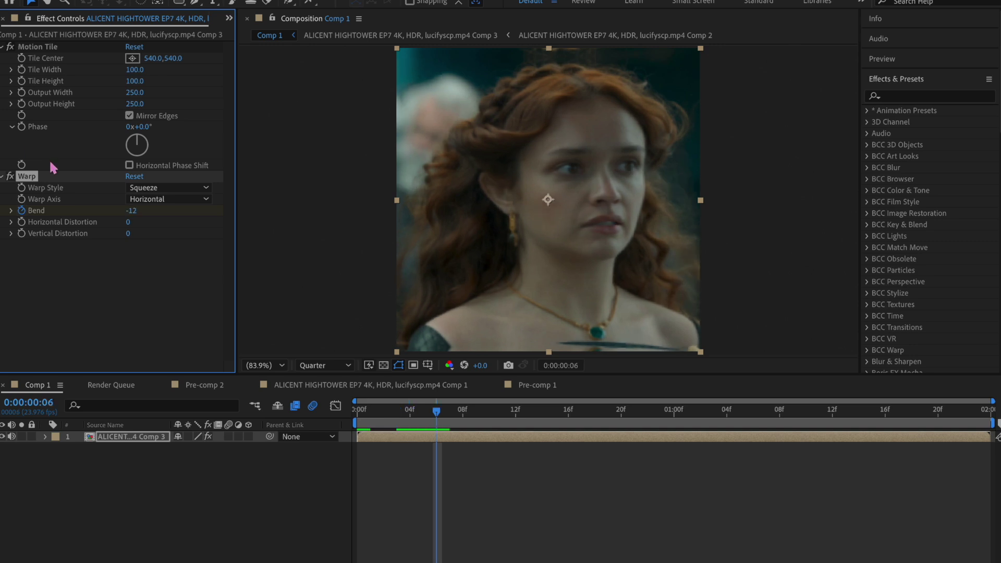
{"action": "left_click", "coordinate": [132, 211]}
{"action": "type", "text": "6"}
{"action": "key", "text": "Return"}
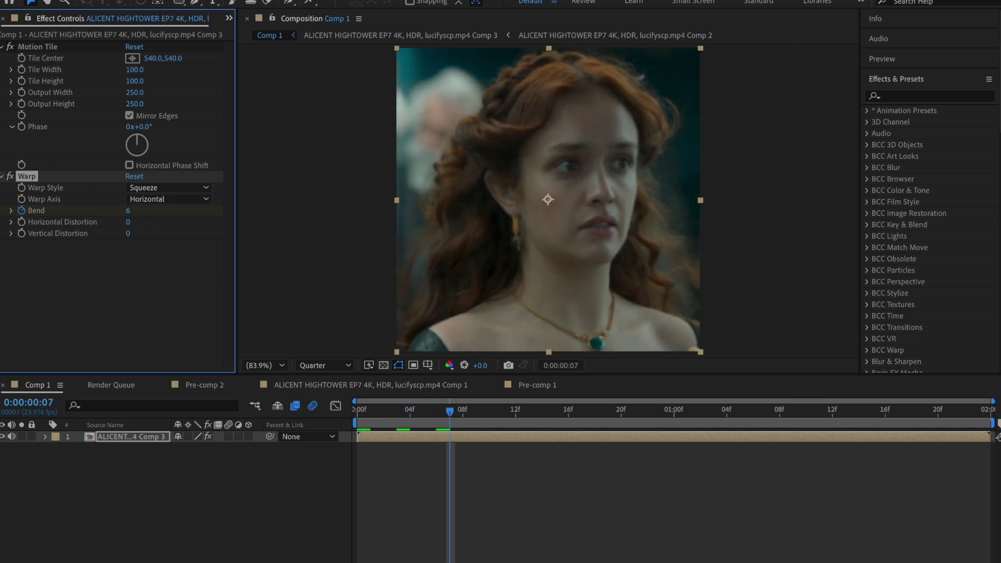
{"action": "left_click", "coordinate": [131, 213]}
{"action": "type", "text": "0"}
{"action": "key", "text": "Return"}
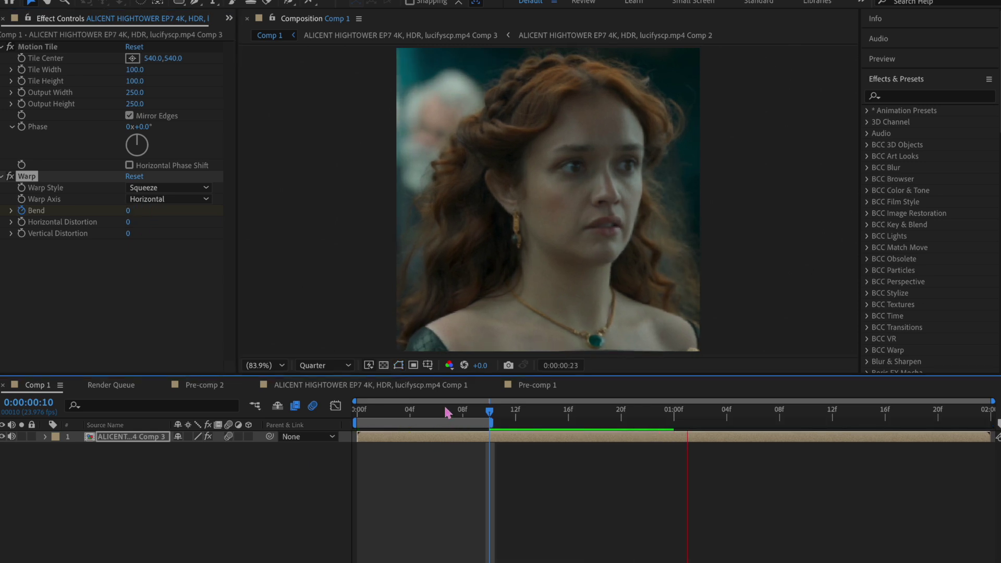
Step: Preview the warp, extend the work area to 0:00:01:12, and remove the Motion Tile and Warp effects
{"action": "left_click_drag", "start_coordinate": [445, 410], "coordinate": [280, 408]}
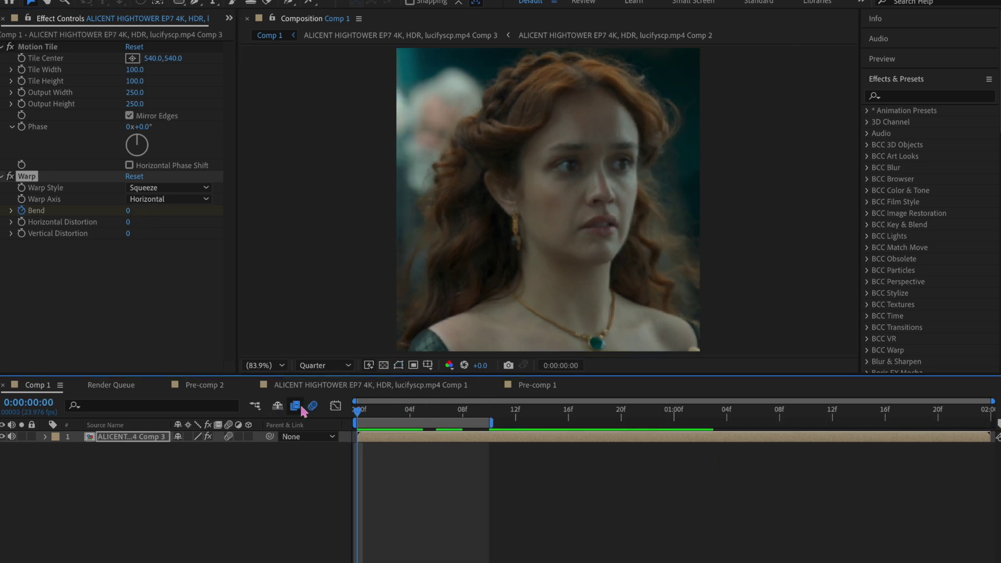
{"action": "key", "text": "space"}
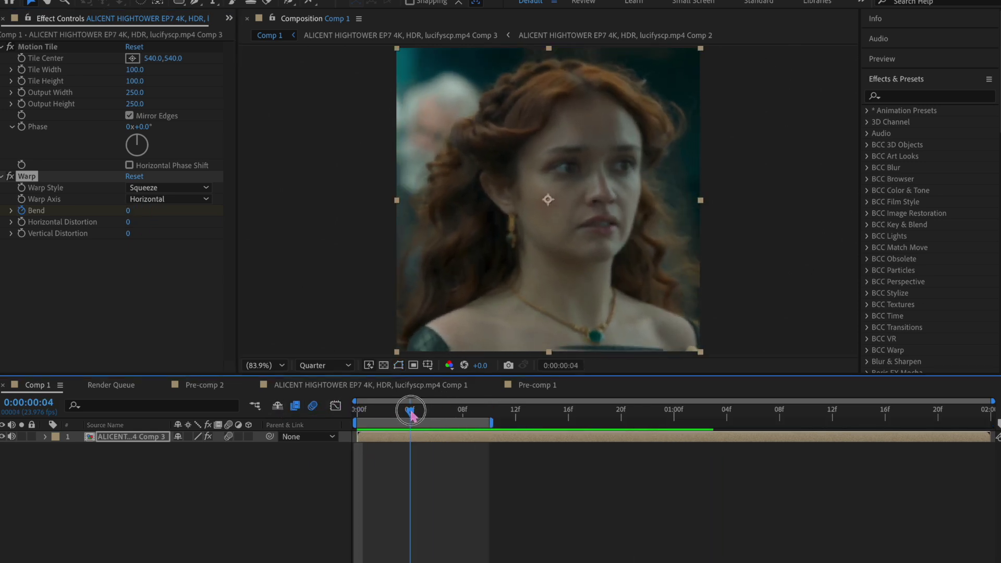
{"action": "left_click_drag", "start_coordinate": [491, 422], "coordinate": [833, 424]}
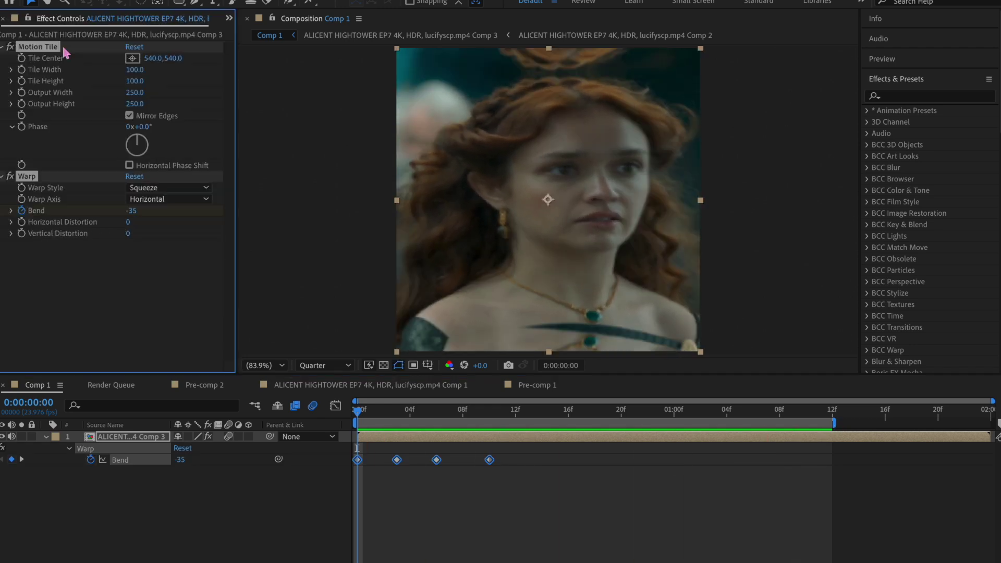
{"action": "key", "text": "Delete"}
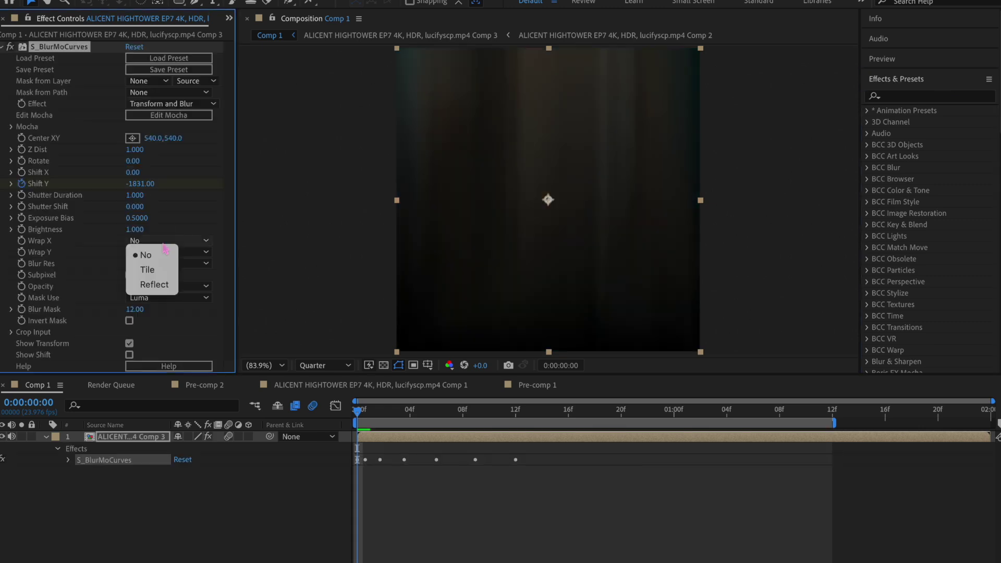
Step: Set both Wrap X and Wrap Y of S_BlurMoCurves to Reflect and preview the movement
{"action": "left_click", "coordinate": [154, 284]}
{"action": "left_click", "coordinate": [156, 252]}
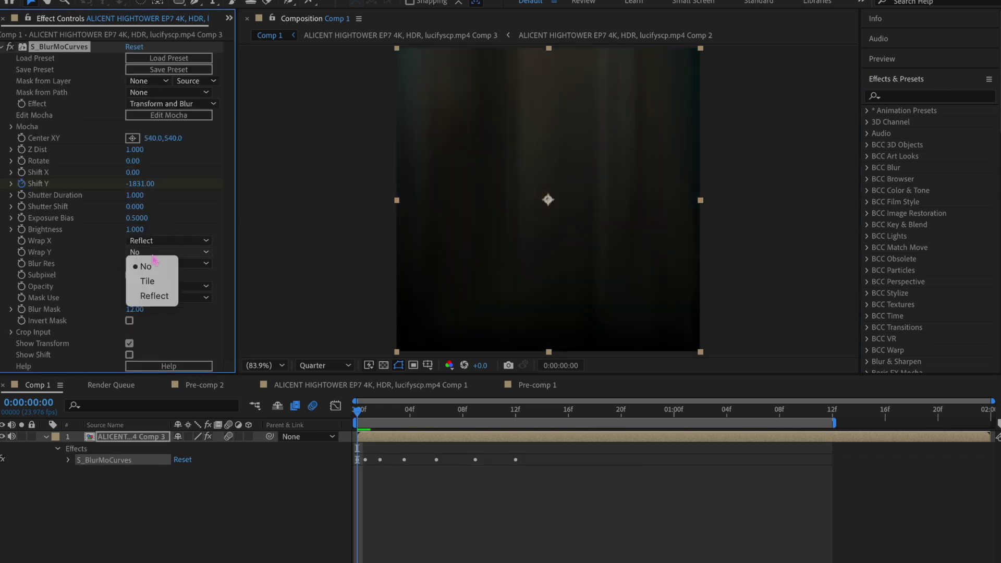
{"action": "left_click", "coordinate": [154, 296]}
{"action": "key", "text": "space"}
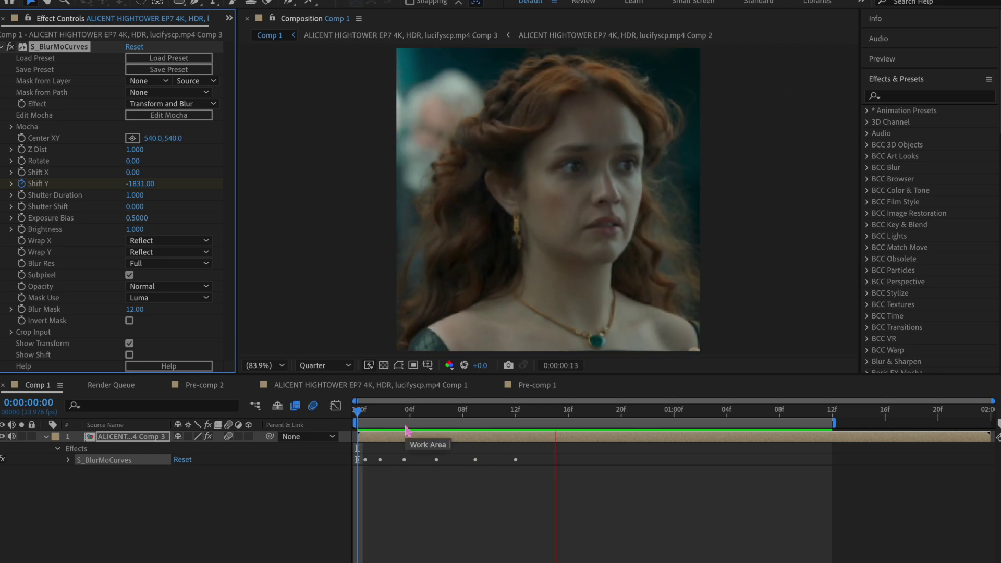
{"action": "key", "text": "space"}
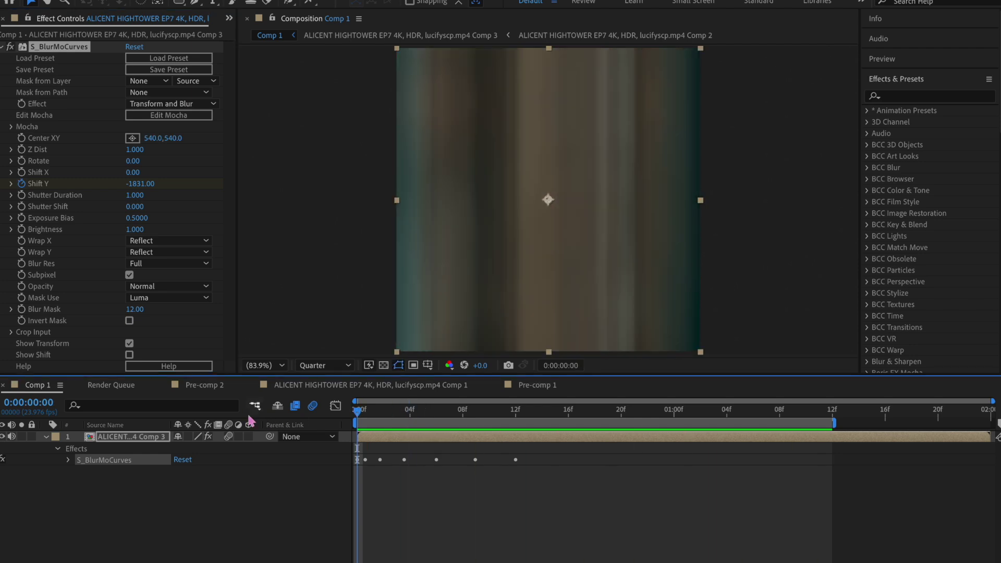
Step: Reveal the S_BlurMoCurves Shift Y keyframes and align the second and third exactly with 0:00:00:01 and 0:00:00:02
{"action": "key", "text": "u"}
{"action": "scroll", "coordinate": [398, 473], "scroll_direction": "up", "scroll_amount": 3}
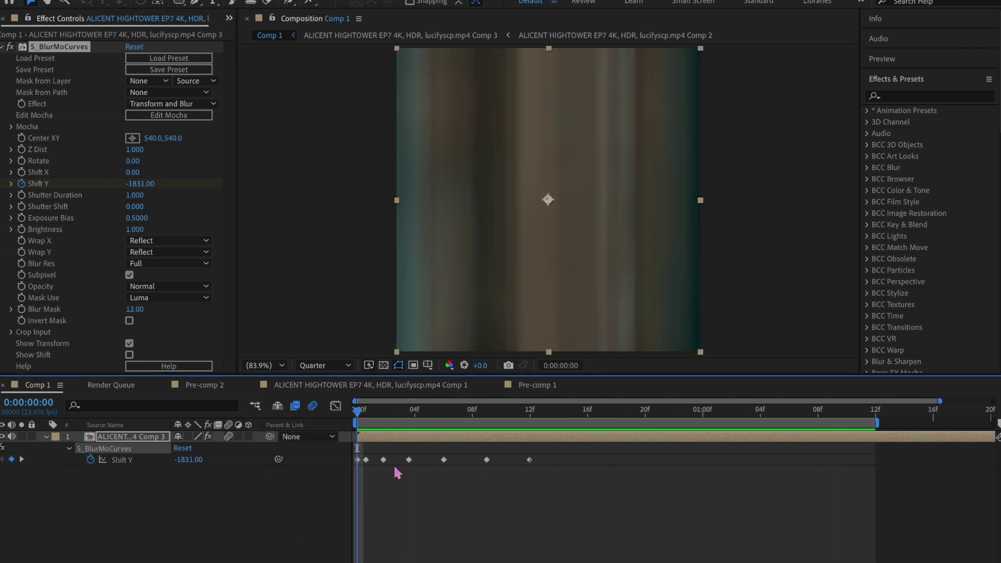
{"action": "scroll", "coordinate": [397, 473], "scroll_direction": "up", "scroll_amount": 2}
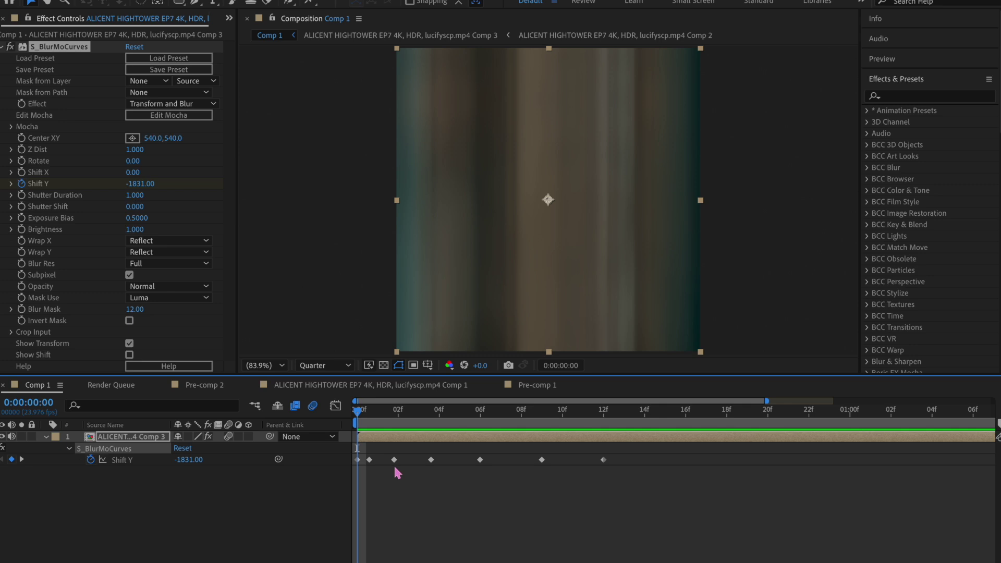
{"action": "mouse_move", "coordinate": [340, 459]}
{"action": "left_mouse_down"}
{"action": "mouse_move", "coordinate": [594, 472]}
{"action": "mouse_move", "coordinate": [340, 458]}
{"action": "left_mouse_up"}
{"action": "left_click", "coordinate": [606, 464]}
{"action": "scroll", "coordinate": [599, 464], "scroll_direction": "up", "scroll_amount": 2}
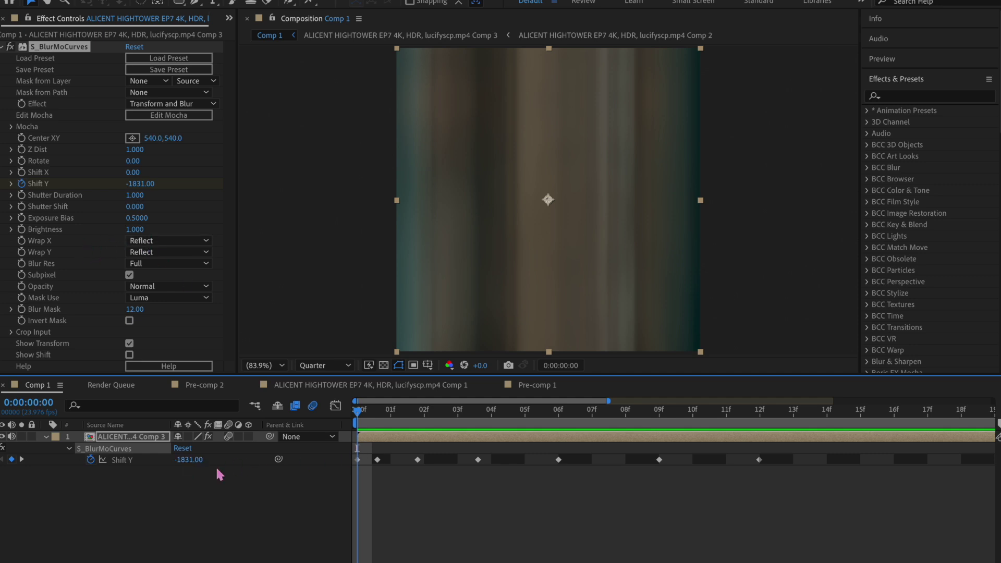
{"action": "left_click", "coordinate": [390, 459]}
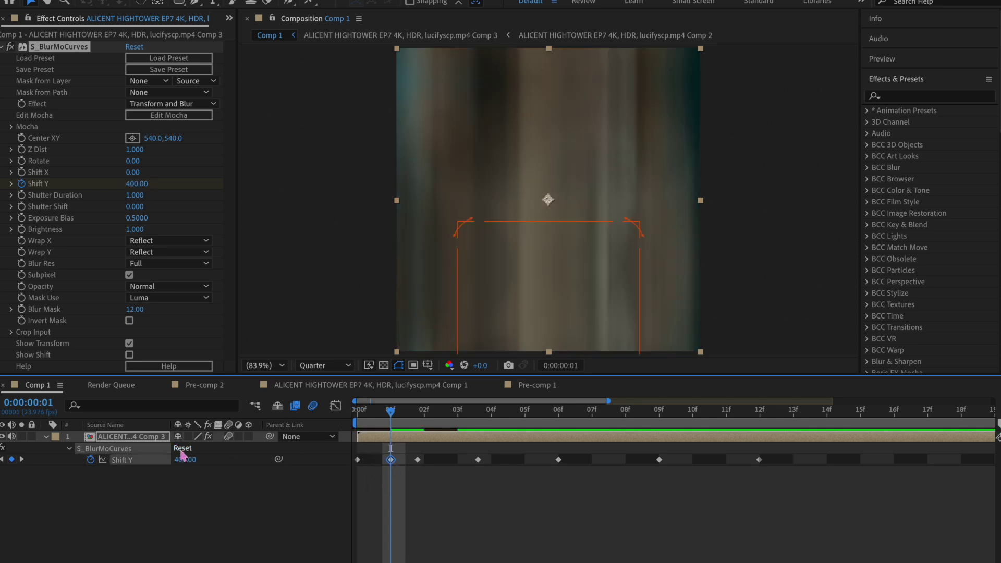
{"action": "key", "text": "Page_Down"}
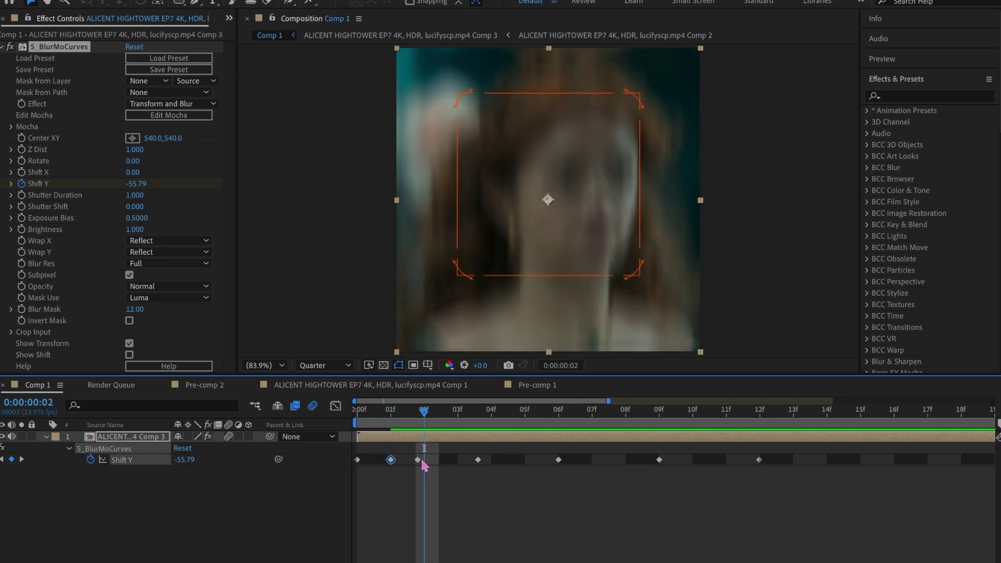
{"action": "left_click_drag", "start_coordinate": [419, 461], "coordinate": [424, 460]}
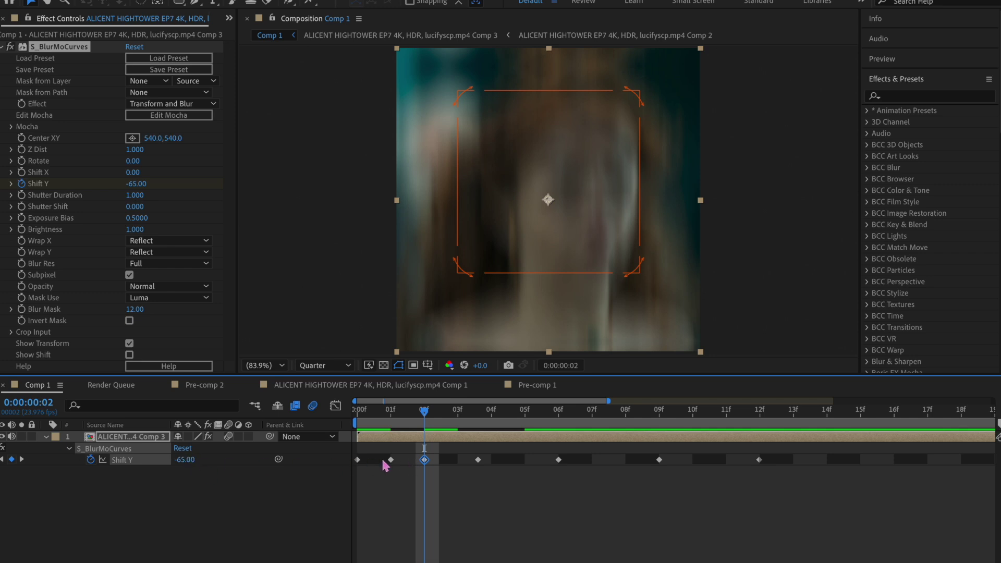
Step: Align the fourth and fifth Shift Y keyframes with 0:00:00:04 and 0:00:00:06
{"action": "key", "text": "Page_Down"}
{"action": "key", "text": "Page_Down"}
{"action": "left_click_drag", "start_coordinate": [479, 460], "coordinate": [492, 460]}
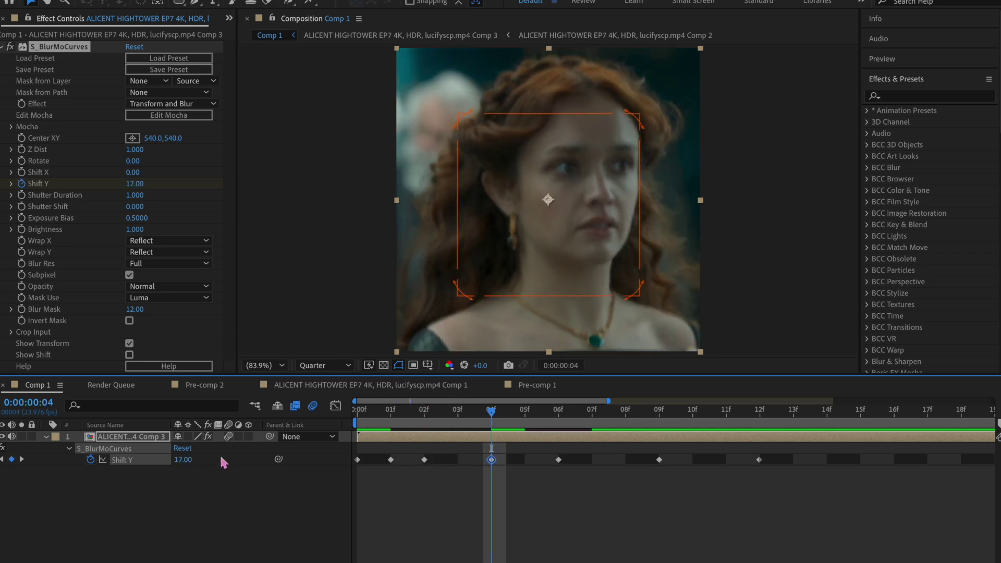
{"action": "key", "text": "Page_Down"}
{"action": "key", "text": "Page_Down"}
{"action": "left_click_drag", "start_coordinate": [561, 460], "coordinate": [558, 460]}
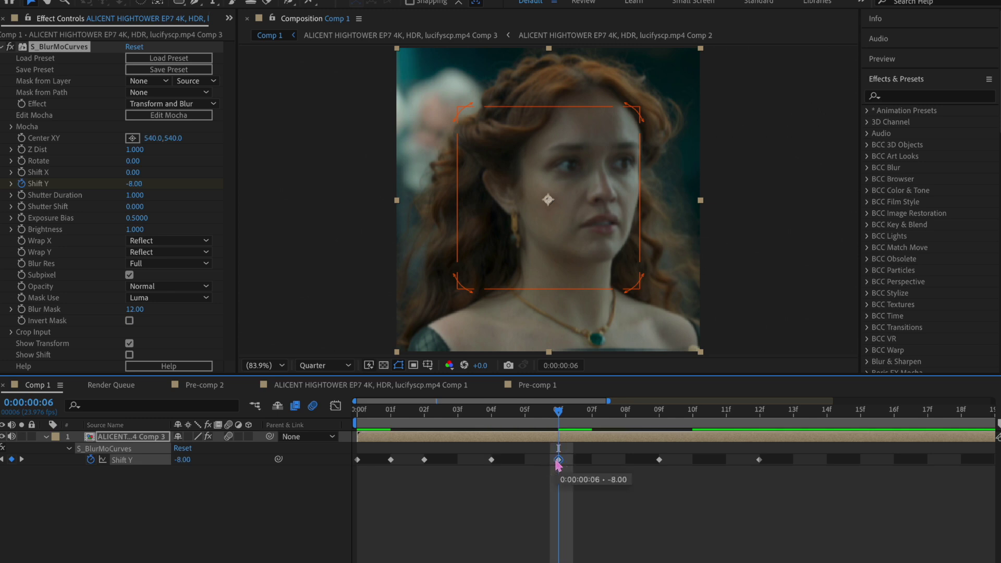
Step: Align the sixth Shift Y keyframe with 0:00:00:09 and check the last keyframe at 0:00:00:12
{"action": "scroll", "coordinate": [558, 465], "scroll_direction": "right", "scroll_amount": 1}
{"action": "scroll", "coordinate": [563, 472], "scroll_direction": "right", "scroll_amount": 1}
{"action": "key", "text": "Page_Down"}
{"action": "key", "text": "Page_Down"}
{"action": "key", "text": "Page_Down"}
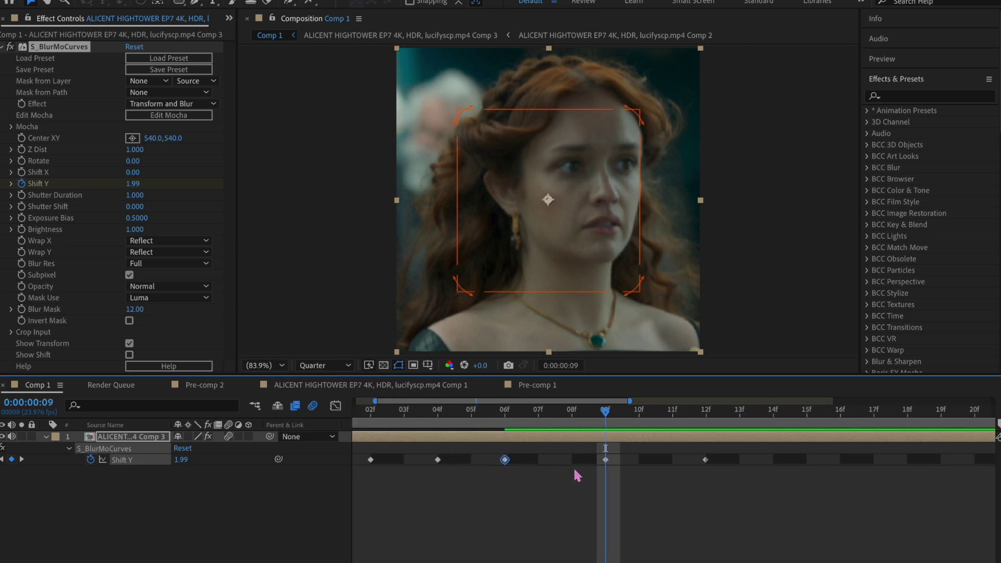
{"action": "left_click", "coordinate": [605, 460]}
{"action": "key", "text": "Page_Down"}
{"action": "key", "text": "Page_Down"}
{"action": "key", "text": "Page_Down"}
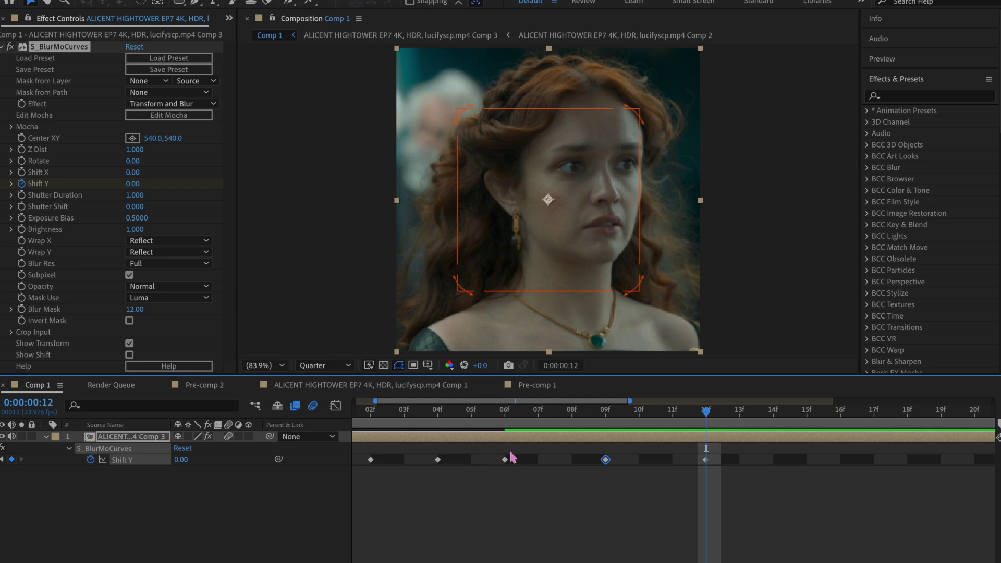
Step: Shorten the work area to end shortly after the last Shift Y keyframe and preview the movement
{"action": "key", "text": "minus"}
{"action": "key", "text": "minus"}
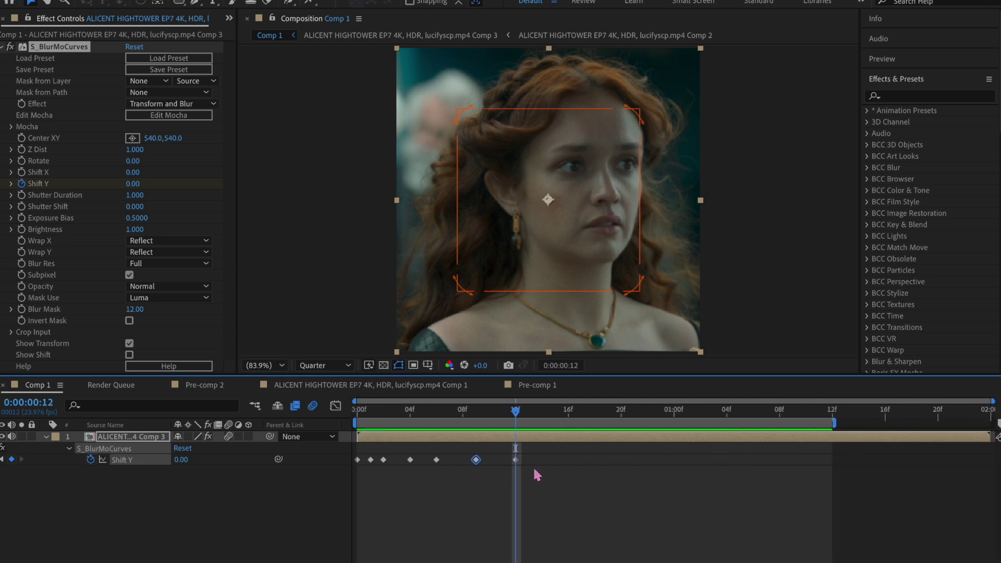
{"action": "left_click_drag", "start_coordinate": [834, 424], "coordinate": [555, 424]}
{"action": "key", "text": "space"}
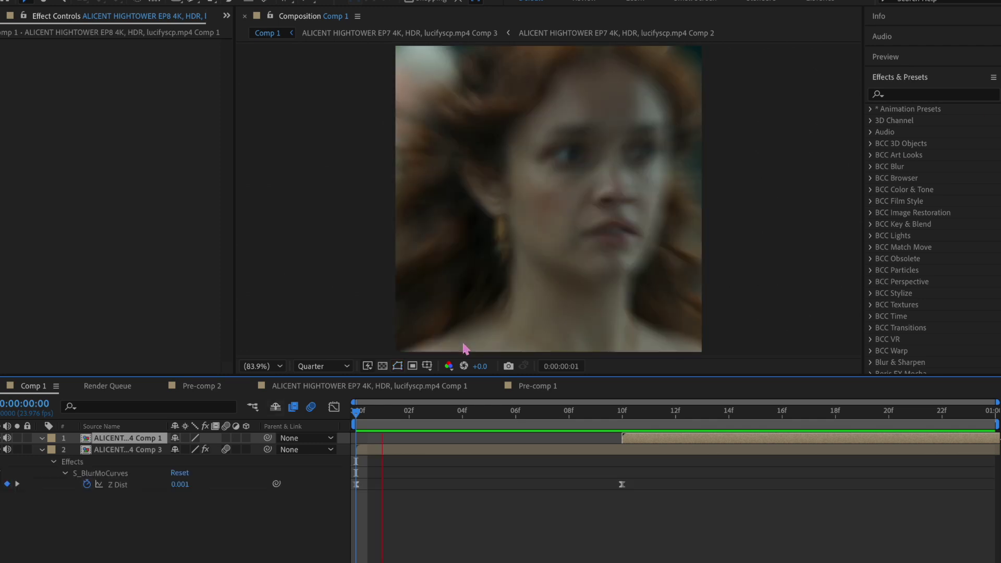
Step: Set both Wrap X and Wrap Y of S_BlurMoCurves on the Comp 3 layer with the Z Dist zoom to Reflect
{"action": "left_click", "coordinate": [444, 416]}
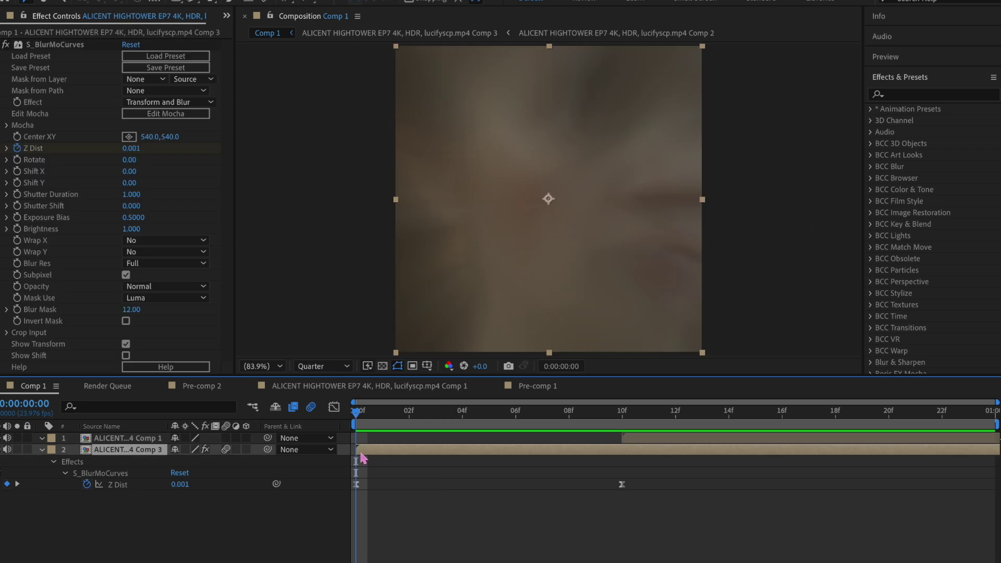
{"action": "left_click", "coordinate": [157, 240]}
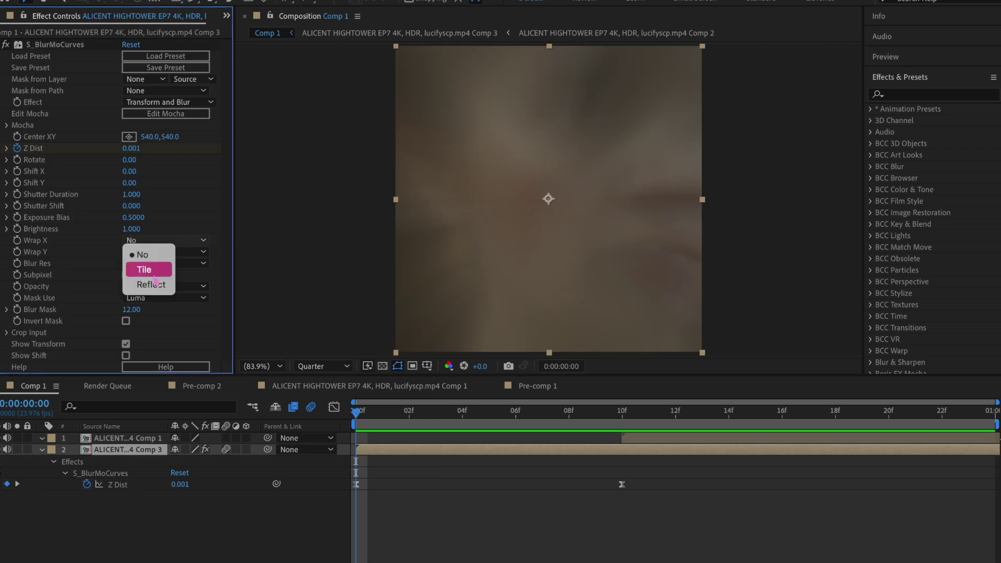
{"action": "left_click", "coordinate": [140, 283]}
{"action": "left_click", "coordinate": [151, 252]}
{"action": "left_click", "coordinate": [138, 291]}
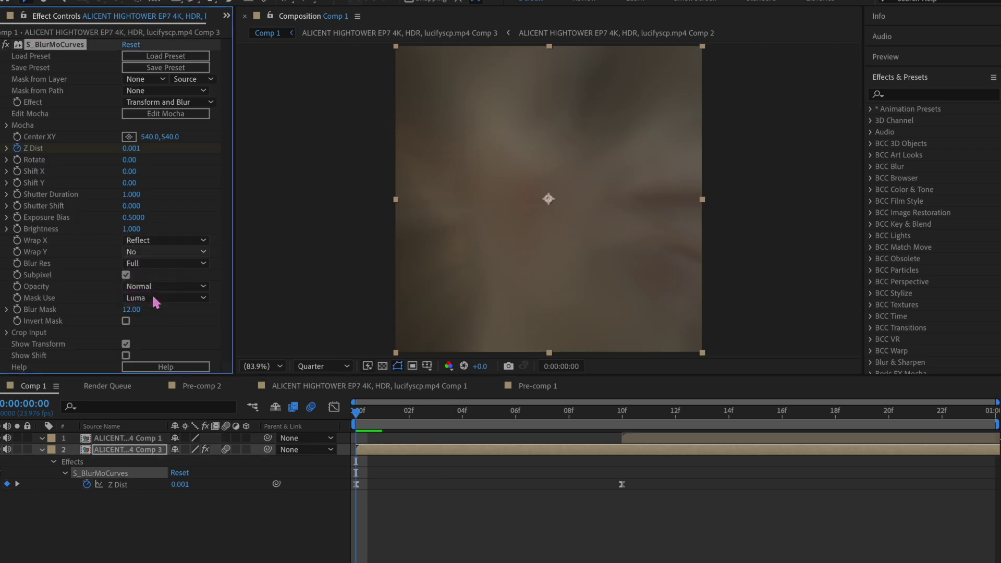
Step: Keyframe S_BlurMoCurves Rotate at -5 on the first frame and 0 at 0:00:00:15, and preview the rotation
{"action": "left_click", "coordinate": [129, 160]}
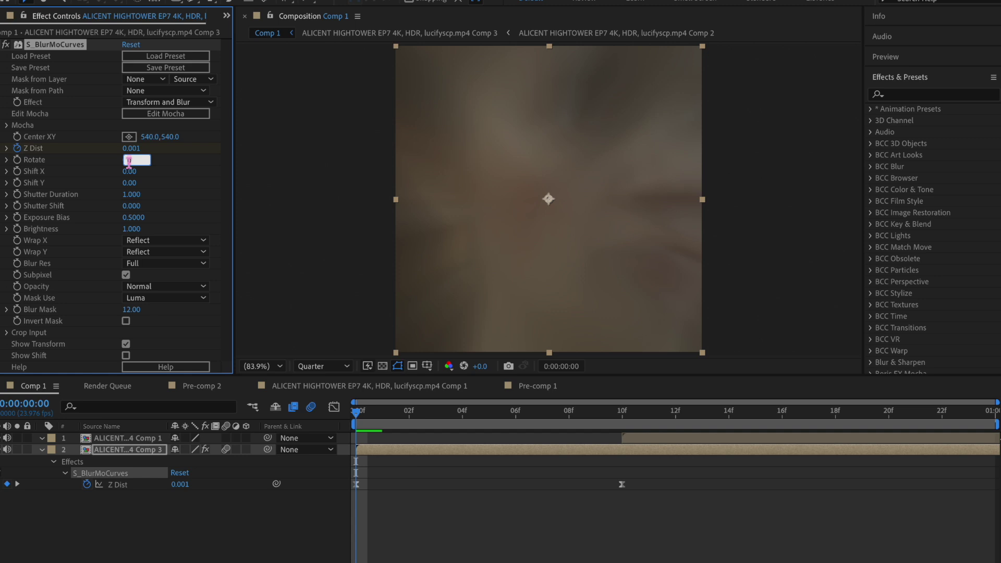
{"action": "key", "text": "Return"}
{"action": "left_click_drag", "start_coordinate": [552, 413], "coordinate": [756, 413]}
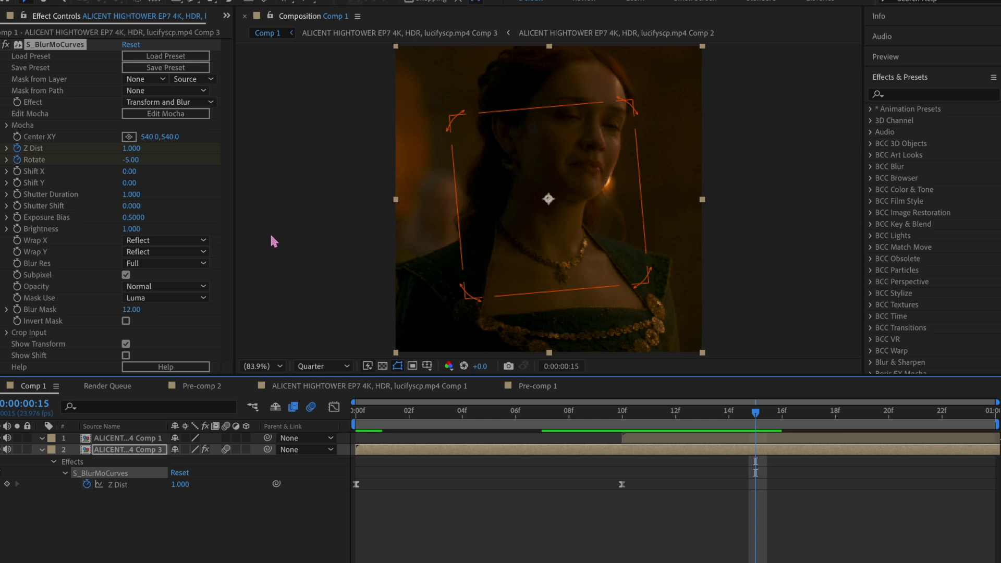
{"action": "left_click", "coordinate": [130, 160]}
{"action": "type", "text": "0"}
{"action": "key", "text": "Return"}
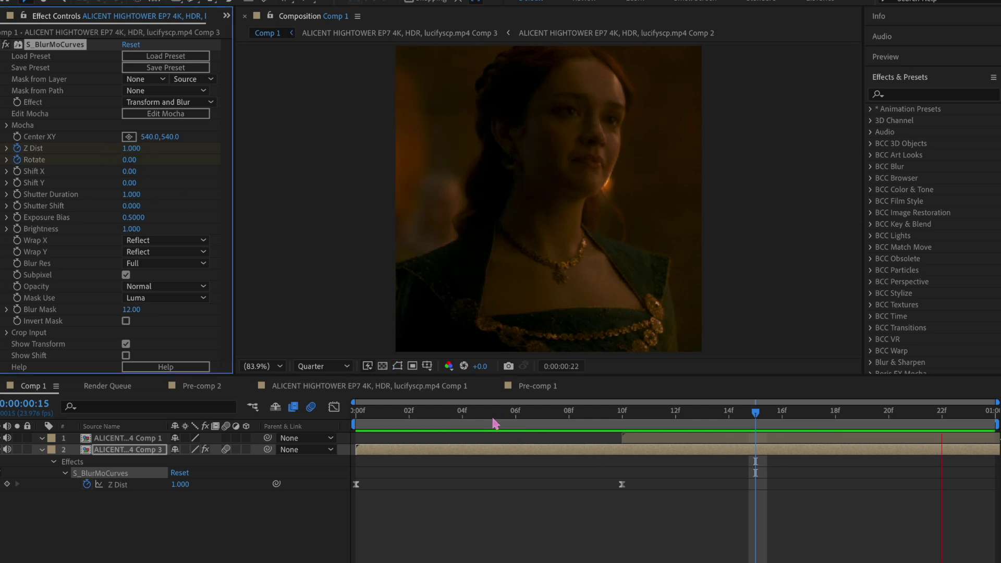
{"action": "key", "text": "space"}
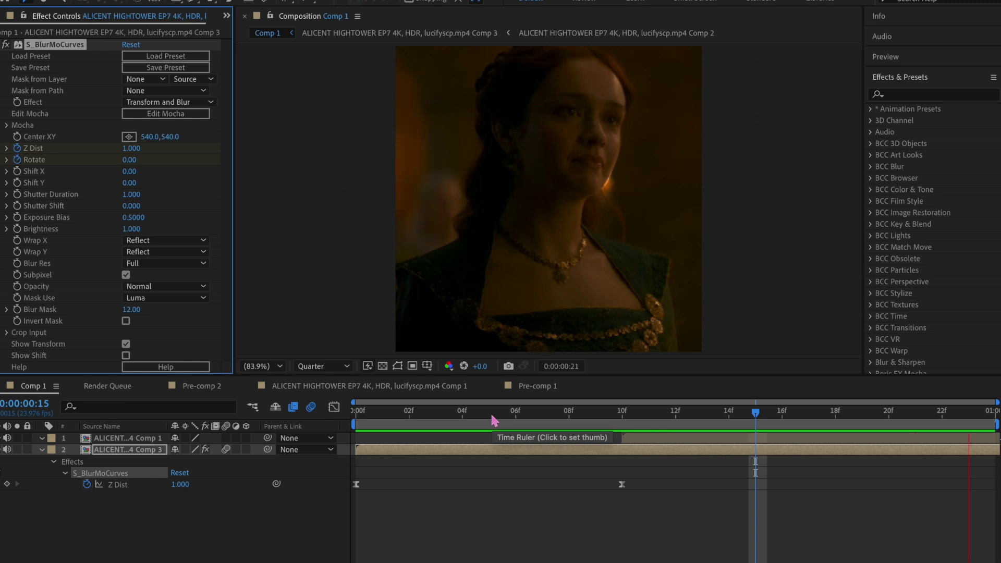
{"action": "key", "text": "space"}
Step: Apply Brightness & Contrast to the Comp 3 layer and keyframe Brightness at 100 on the first frame and 0 at 0:00:00:10
{"action": "left_click", "coordinate": [941, 94]}
{"action": "type", "text": "brightnes"}
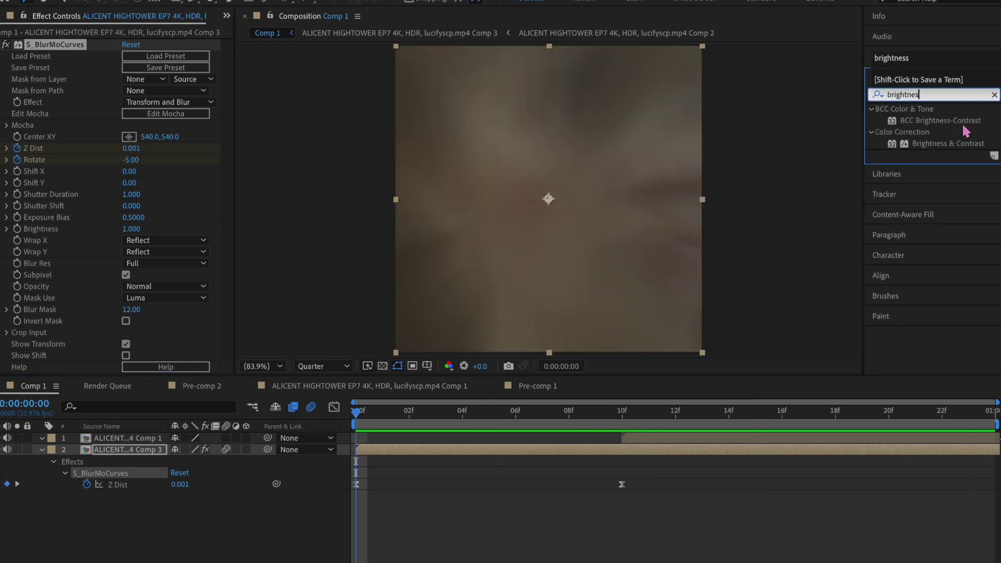
{"action": "double_click", "coordinate": [970, 147]}
{"action": "key", "text": "k"}
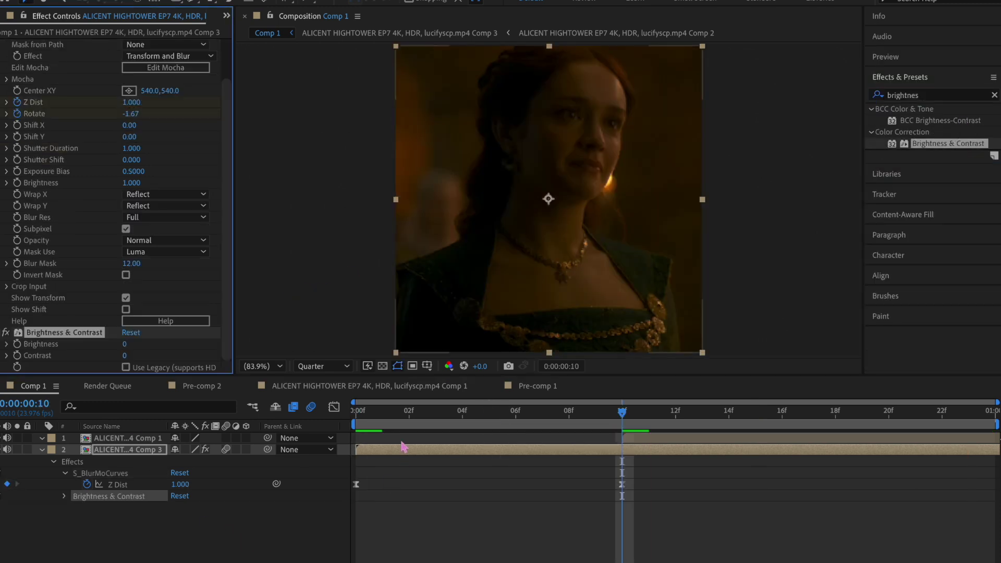
{"action": "left_click_drag", "start_coordinate": [382, 418], "coordinate": [180, 418]}
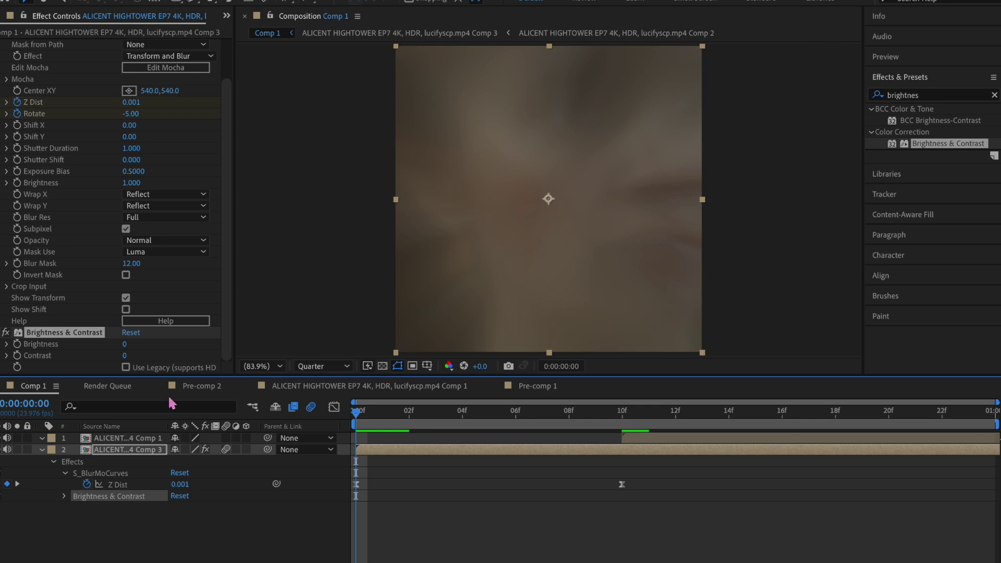
{"action": "left_click", "coordinate": [18, 348]}
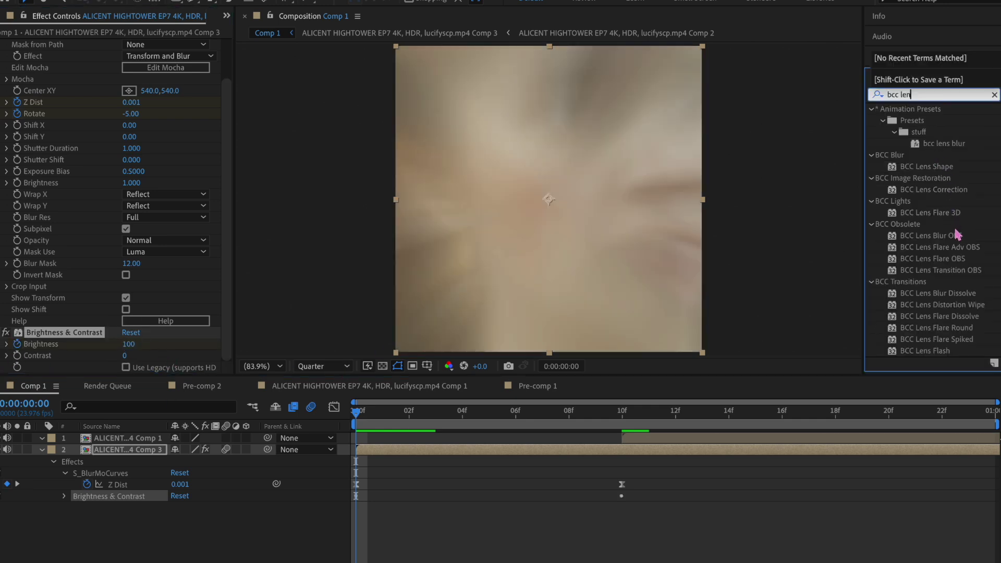
Step: Apply BCC Lens Blur OBS with Iris Scale keyframed from 12.0 on the first frame to 0 at 0:00:00:10, and preview it
{"action": "left_click_drag", "start_coordinate": [957, 234], "coordinate": [541, 461]}
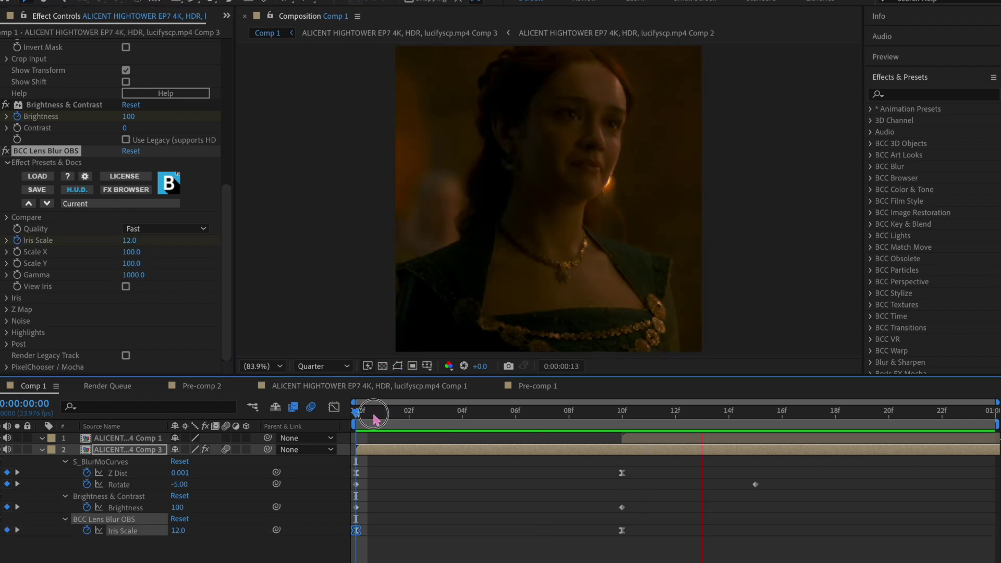
{"action": "key", "text": "space"}
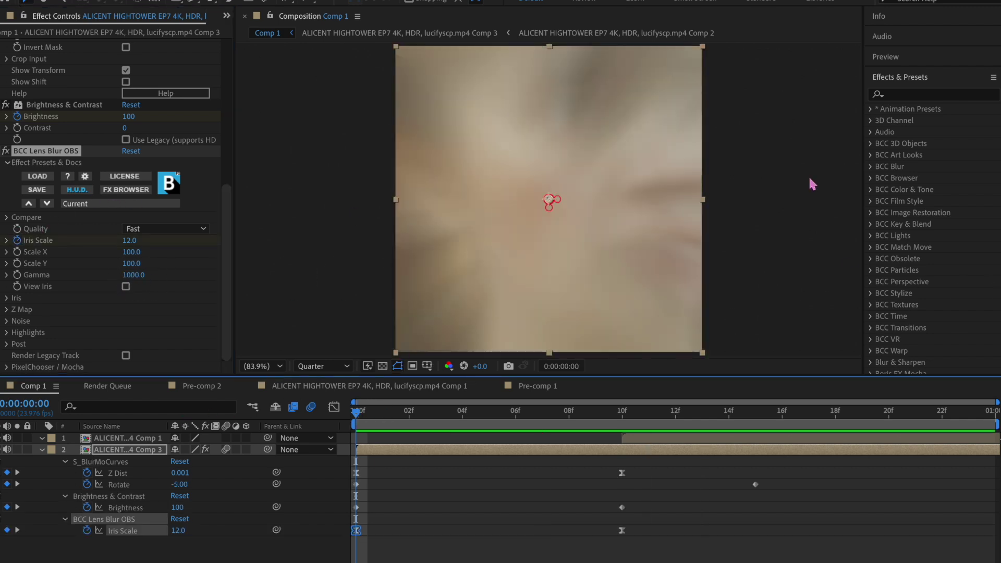
Step: Apply the squishy warp preset to the Comp 3 layer and add Motion Tile with an Output Width of 250
{"action": "left_click", "coordinate": [931, 95]}
{"action": "type", "text": "squishy"}
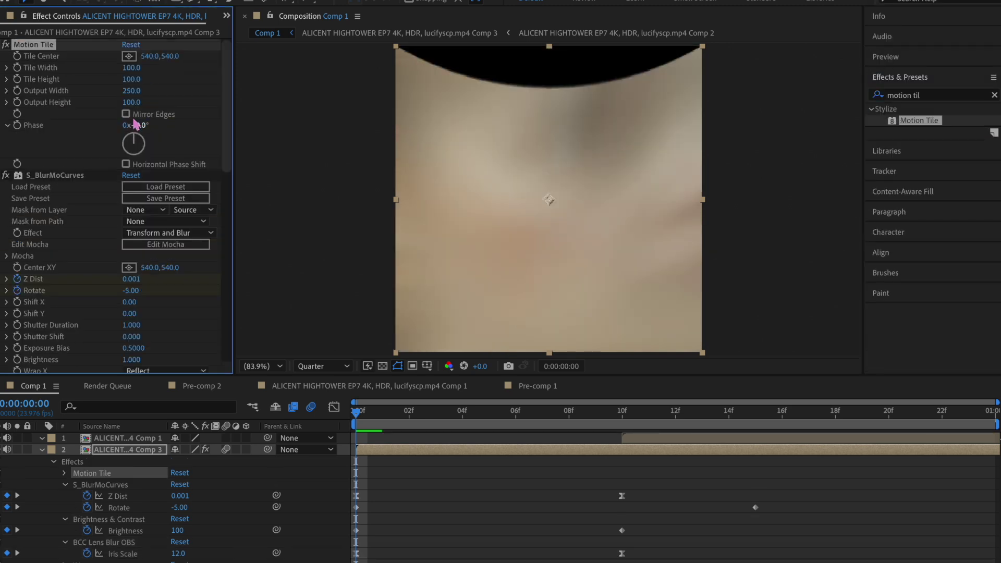
{"action": "key", "text": "Return"}
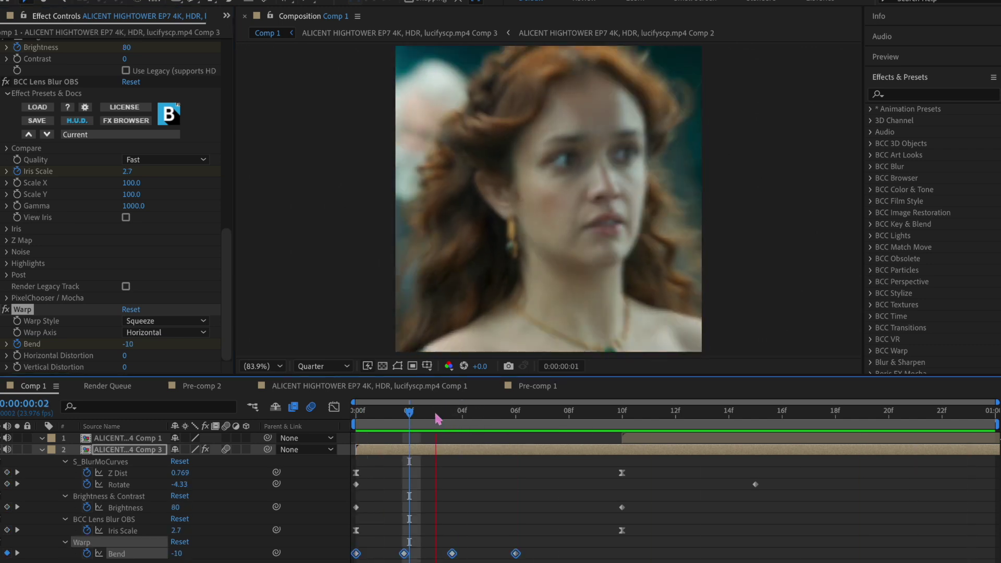
Step: Preview the warp and spread its Bend keyframes so they fall at 0:00:00:03, 0:00:00:06 and 0:00:00:10
{"action": "key", "text": "space"}
{"action": "key", "text": "space"}
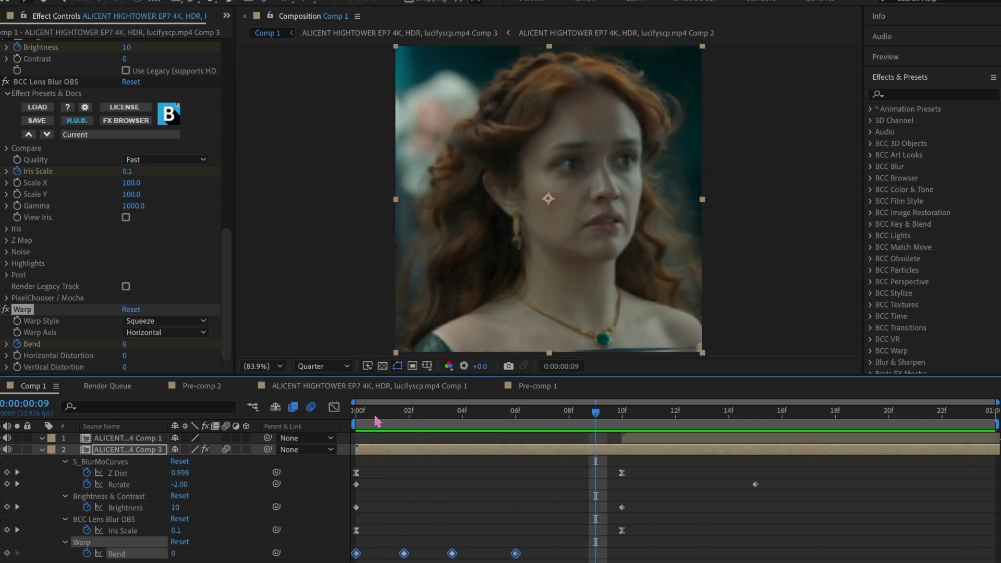
{"action": "left_click", "coordinate": [396, 420]}
{"action": "left_click_drag", "start_coordinate": [516, 554], "coordinate": [622, 557]}
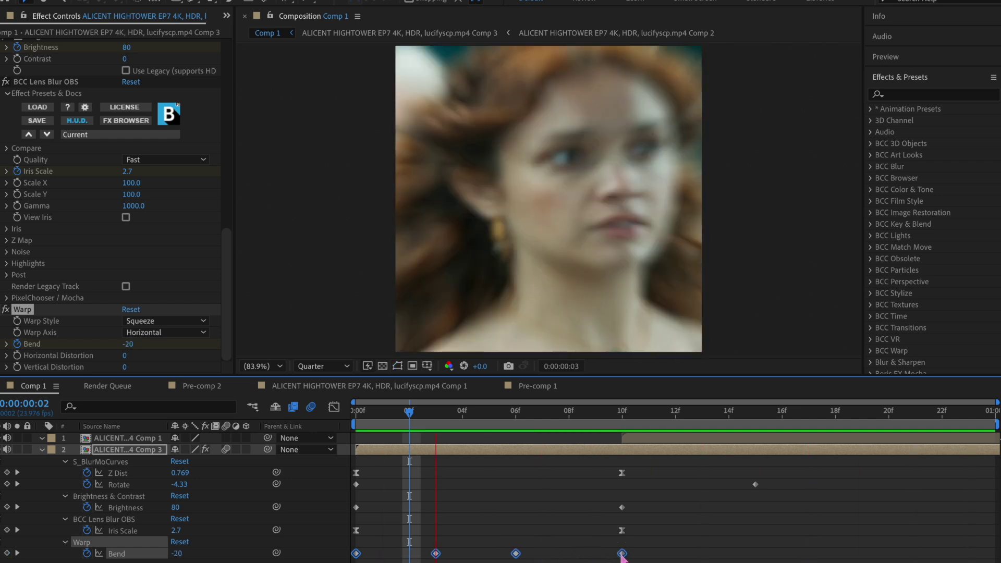
Step: Add a second S_BlurMoCurves with keyframed Shift Y and Reflect wrapping to the Comp 3 layer, and preview the combined transition
{"action": "left_click_drag", "start_coordinate": [373, 412], "coordinate": [311, 410]}
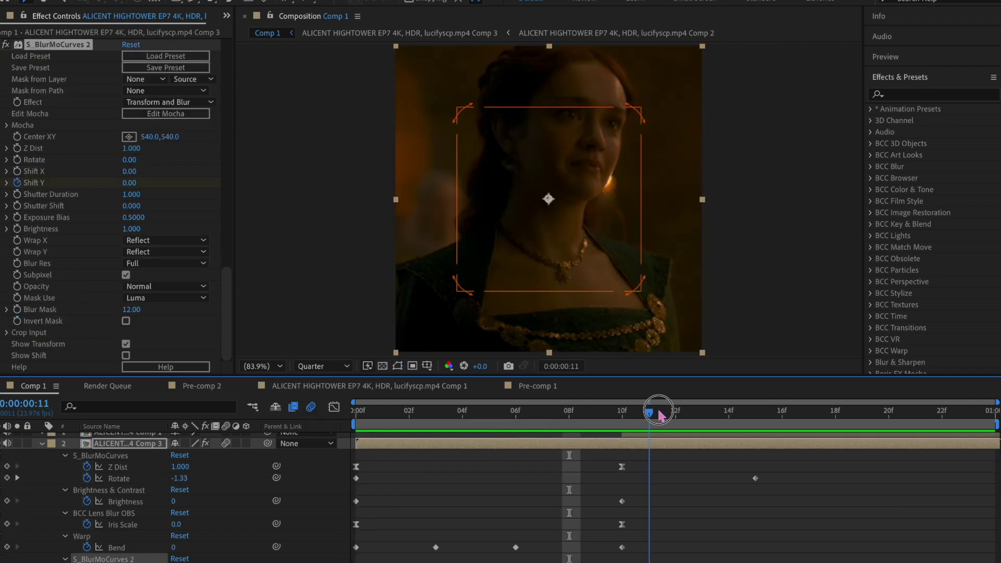
{"action": "left_click_drag", "start_coordinate": [659, 412], "coordinate": [625, 412]}
{"action": "key", "text": "space"}
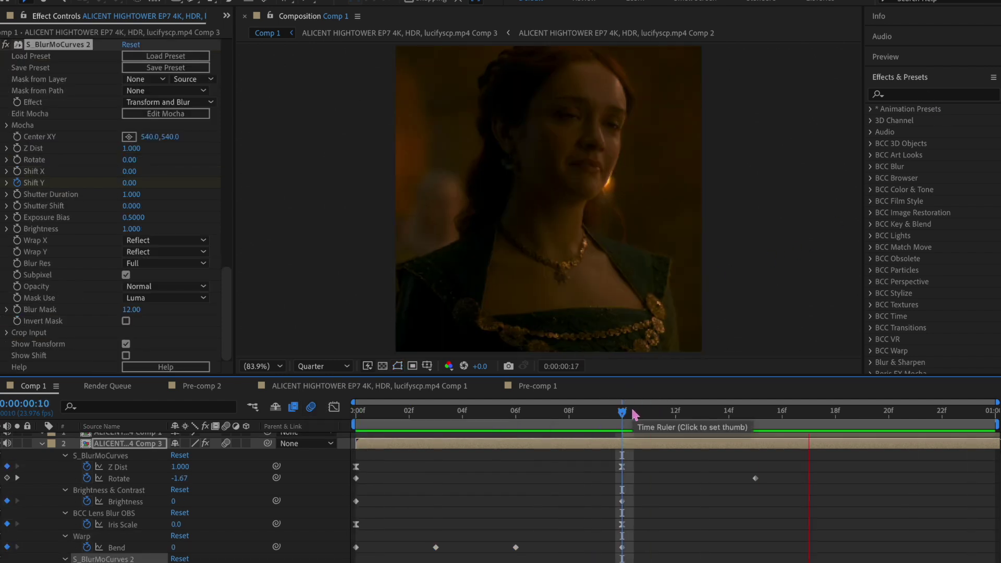
{"action": "key", "text": "space"}
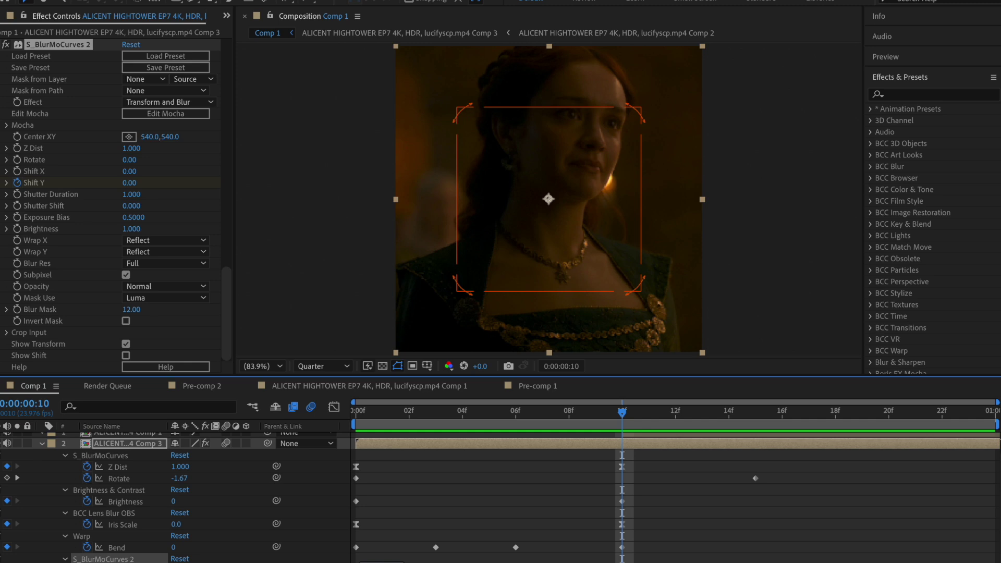
Step: Place the Paint Brush Overlays Transitions clip on top, scale it to 152%, and add a Time Remap keyframe at 0:00:00:10
{"action": "mouse_move", "coordinate": [992, 455]}
{"action": "left_mouse_down"}
{"action": "mouse_move", "coordinate": [1000, 458]}
{"action": "mouse_move", "coordinate": [893, 458]}
{"action": "mouse_move", "coordinate": [957, 459]}
{"action": "left_mouse_up"}
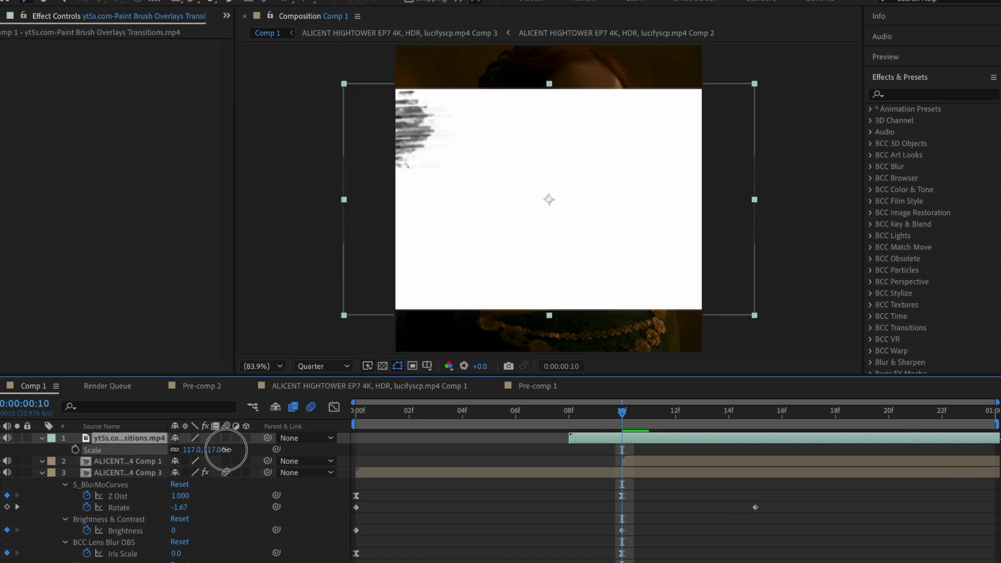
{"action": "left_click_drag", "start_coordinate": [226, 450], "coordinate": [248, 452]}
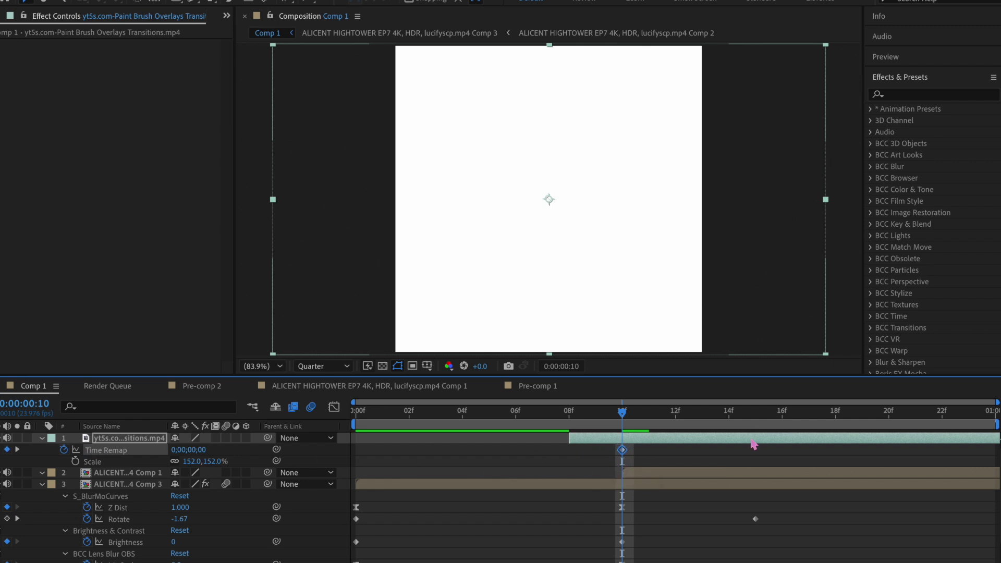
{"action": "left_click_drag", "start_coordinate": [935, 416], "coordinate": [998, 419]}
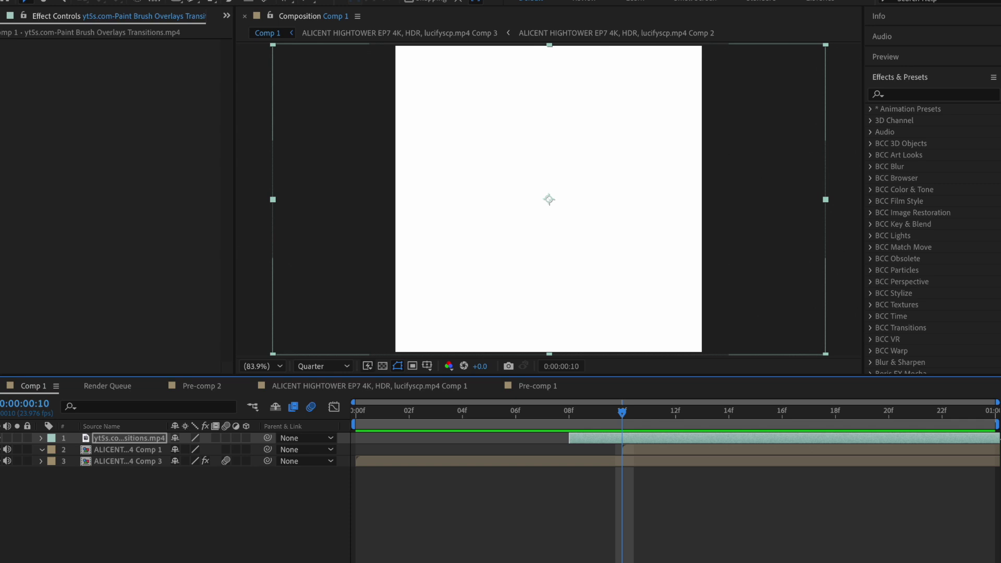
Step: Give the EP8 Comp 1 layer a Luma Inverted Matte from the Paint Brush Overlays Transitions clip and preview the brush reveal
{"action": "key", "text": "F4"}
{"action": "left_click", "coordinate": [135, 451]}
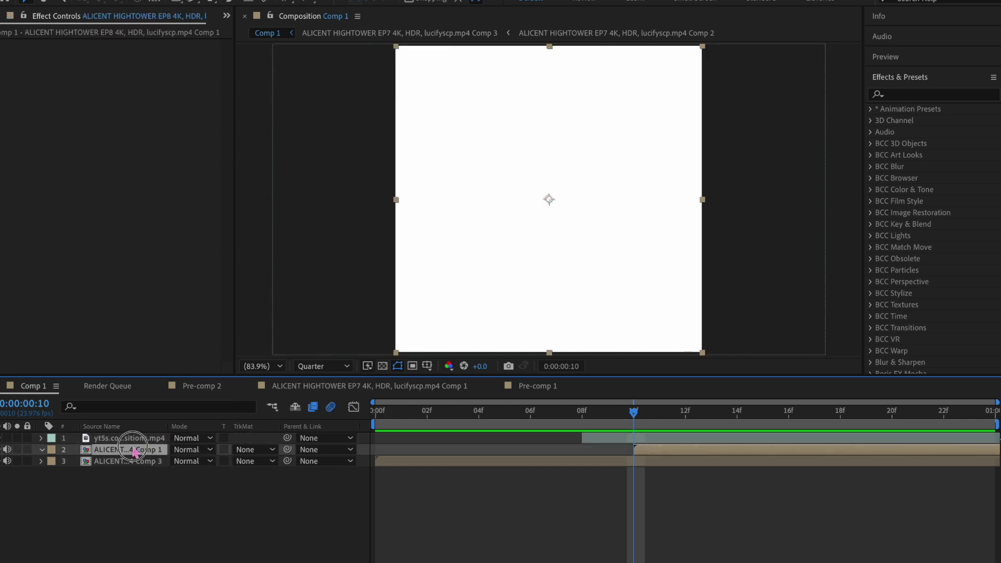
{"action": "left_click", "coordinate": [245, 449]}
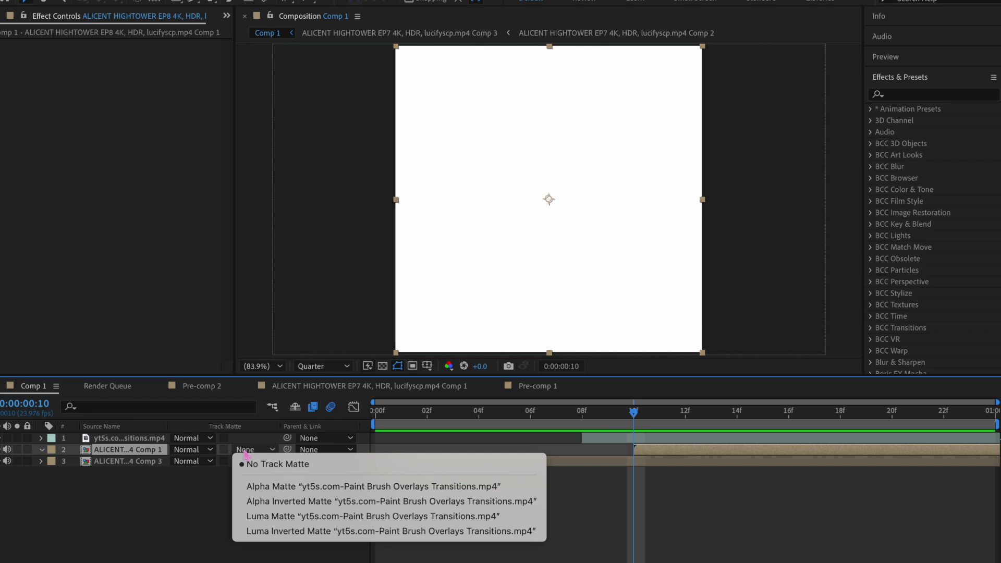
{"action": "left_click", "coordinate": [278, 531]}
{"action": "key", "text": "space"}
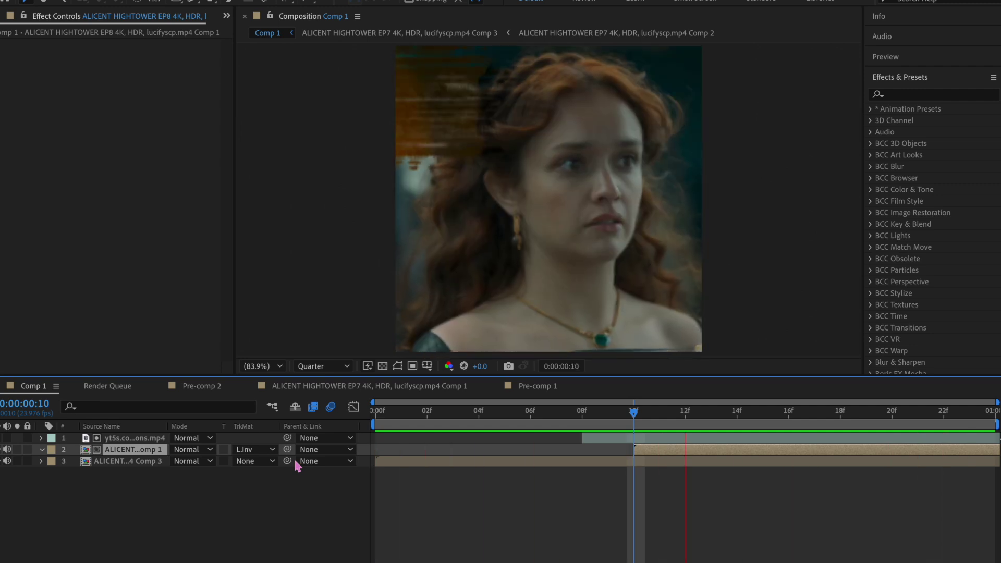
{"action": "left_click", "coordinate": [638, 416]}
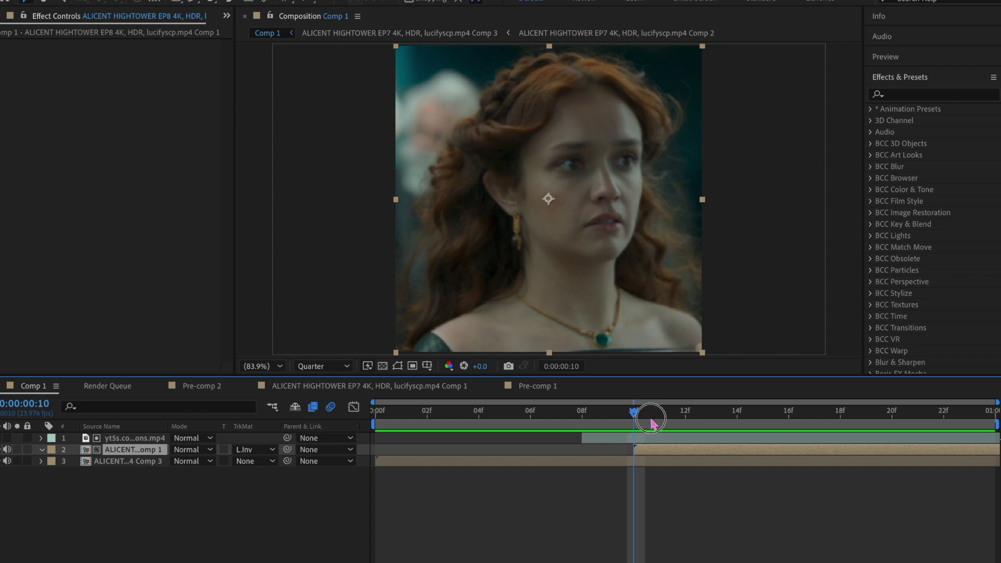
{"action": "left_click_drag", "start_coordinate": [652, 423], "coordinate": [841, 414]}
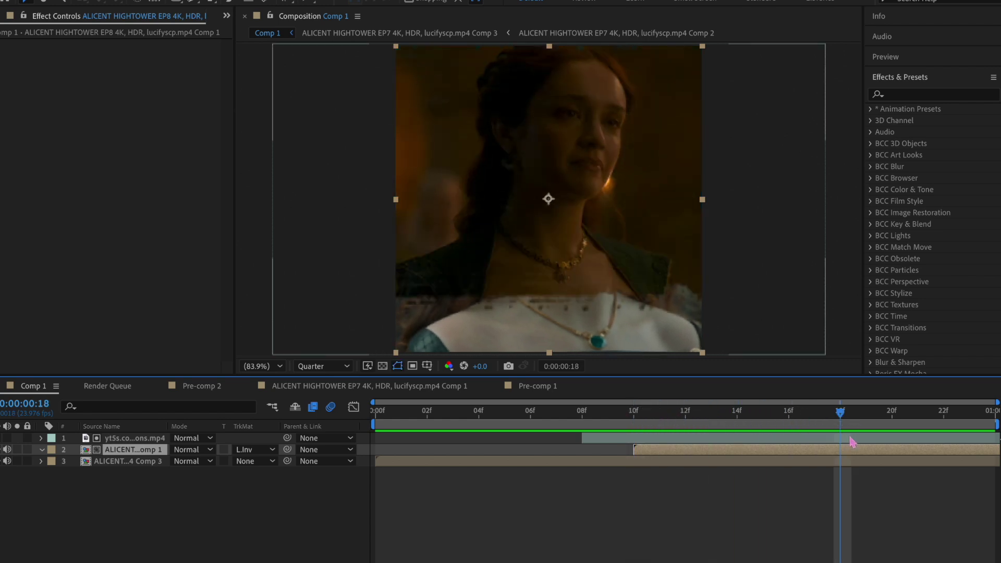
Step: Open the nested EP8 Comp 1, set the star.mp4 layer's blending mode to Screen, and preview the overlay
{"action": "double_click", "coordinate": [733, 456]}
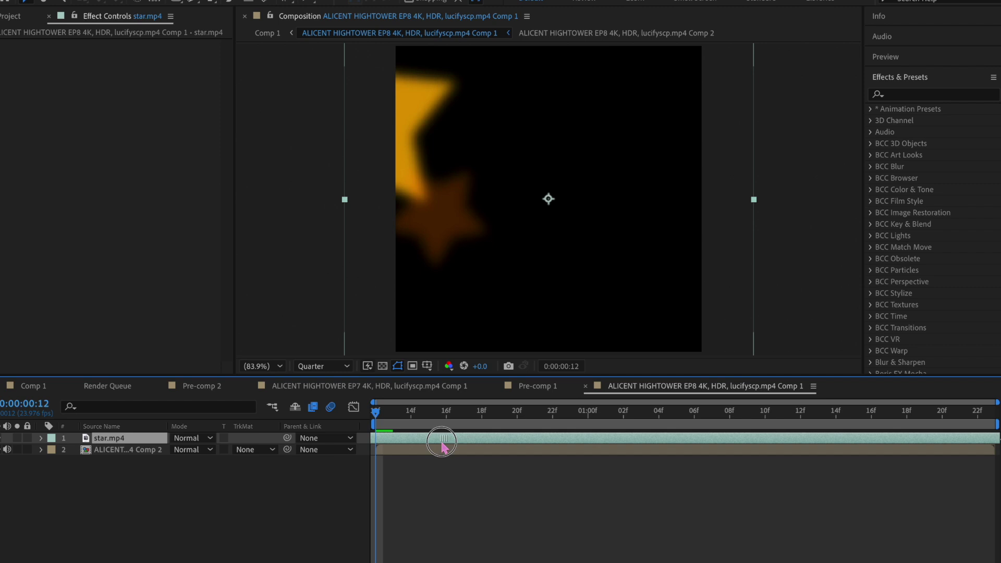
{"action": "right_click", "coordinate": [441, 445]}
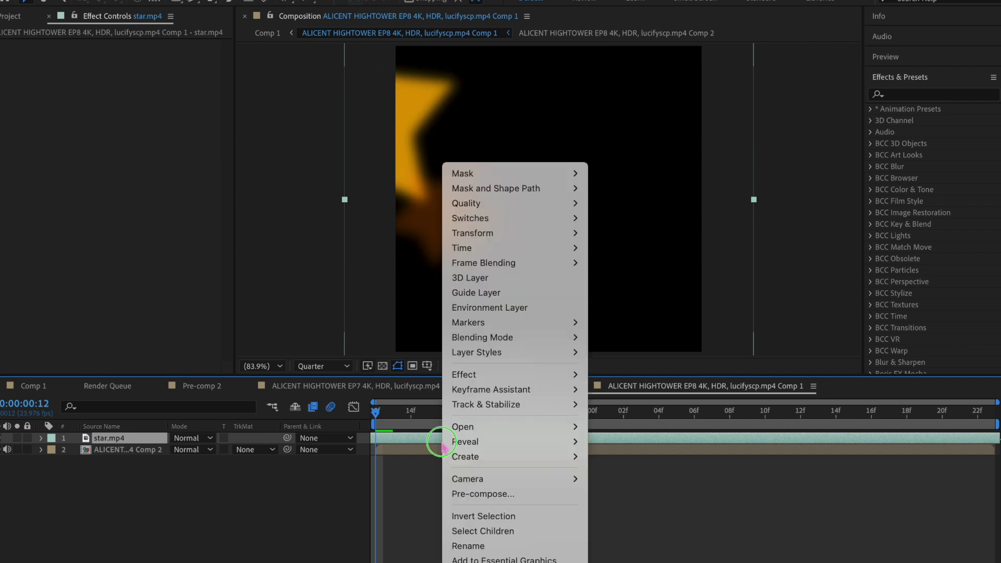
{"action": "mouse_move", "coordinate": [514, 342]}
{"action": "left_click", "coordinate": [634, 166]}
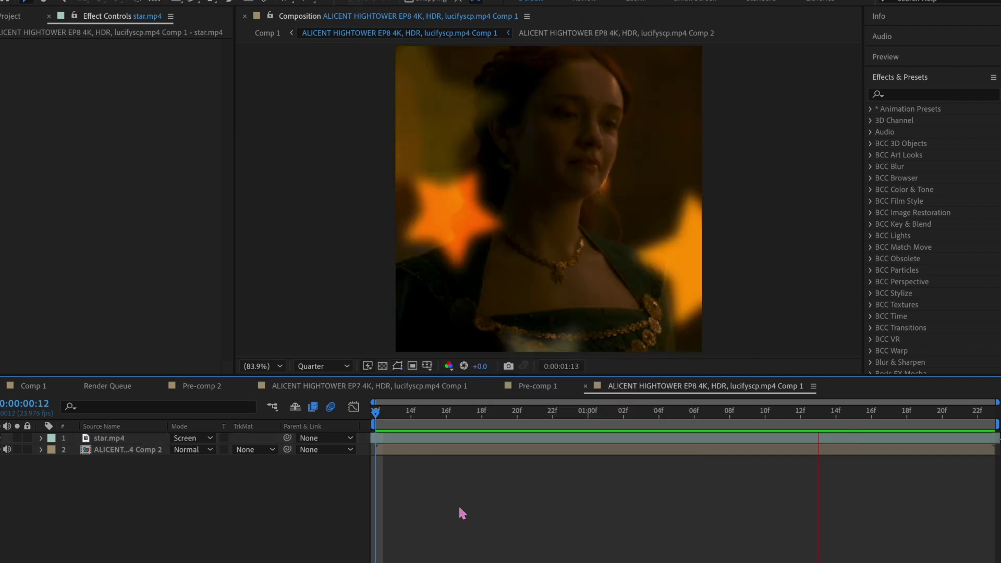
{"action": "key", "text": "space"}
{"action": "left_click_drag", "start_coordinate": [459, 415], "coordinate": [908, 445]}
{"action": "left_click_drag", "start_coordinate": [648, 440], "coordinate": [794, 440]}
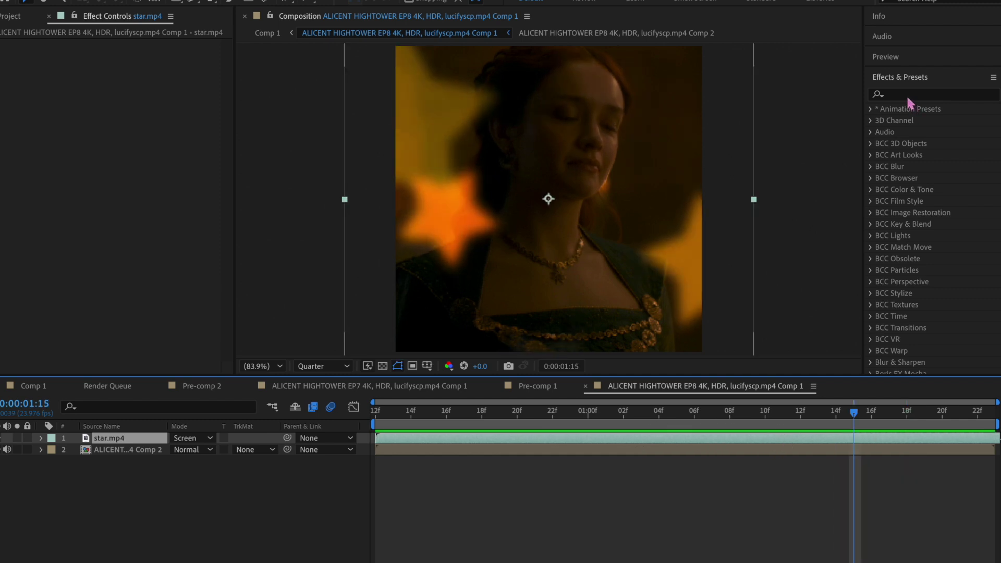
Step: Try a Tint effect on the star.mp4 layer with white mapped to light blue, preview it, and remove it
{"action": "left_click", "coordinate": [907, 95]}
{"action": "type", "text": "tint"}
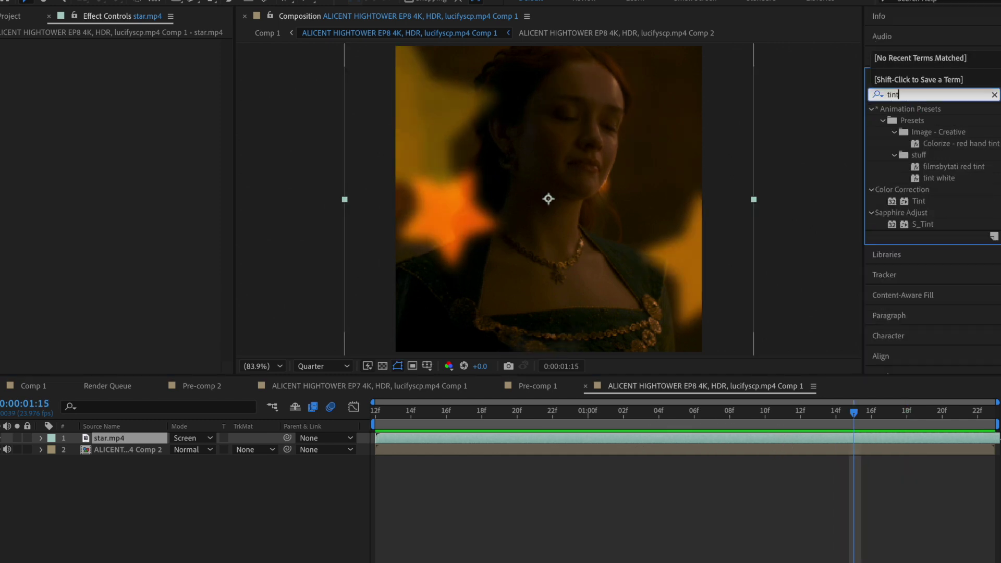
{"action": "double_click", "coordinate": [934, 202]}
{"action": "left_click", "coordinate": [129, 67]}
{"action": "left_click", "coordinate": [245, 238]}
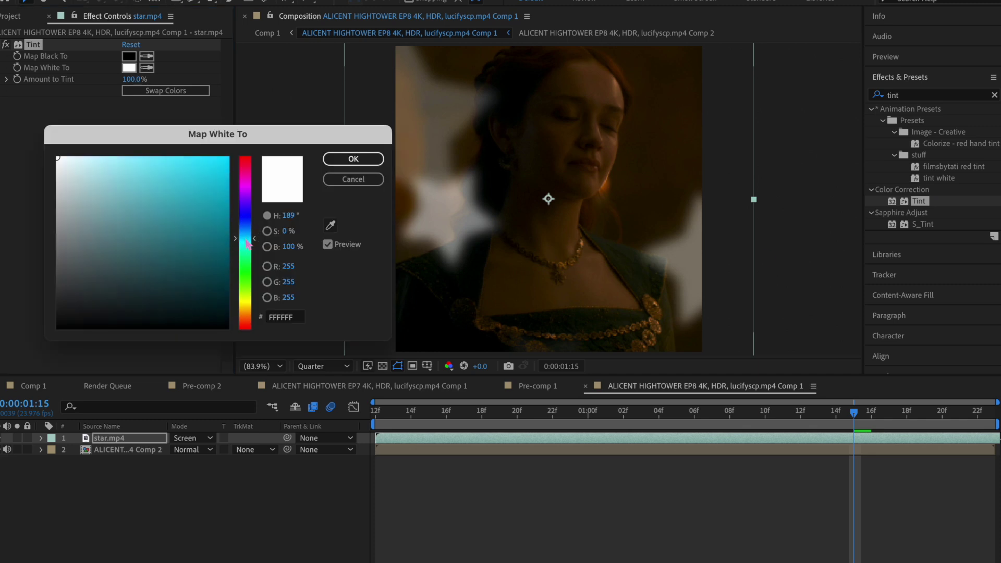
{"action": "left_click", "coordinate": [159, 191]}
{"action": "mouse_move", "coordinate": [171, 198]}
{"action": "left_mouse_down"}
{"action": "mouse_move", "coordinate": [106, 185]}
{"action": "mouse_move", "coordinate": [107, 166]}
{"action": "left_mouse_up"}
{"action": "left_click", "coordinate": [365, 163]}
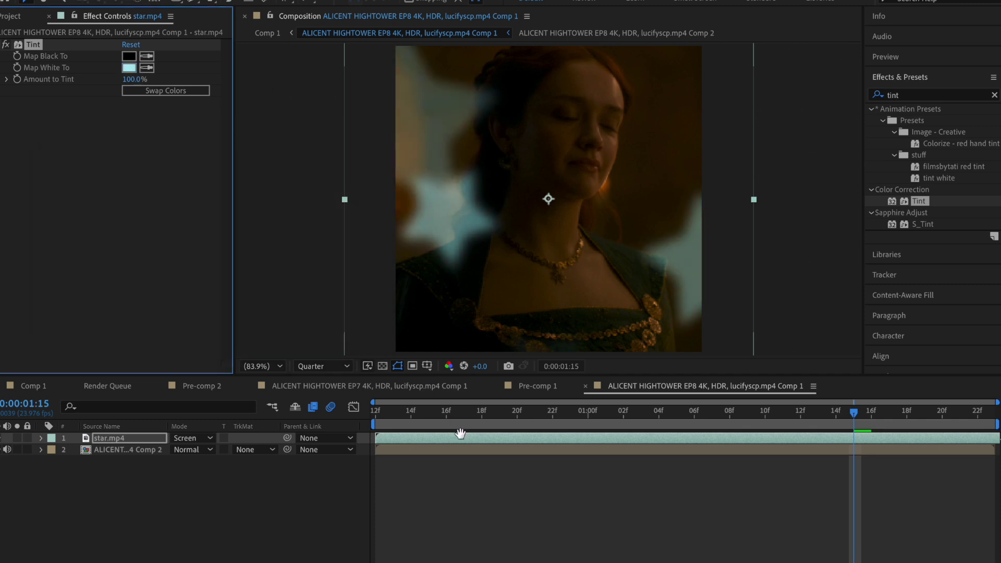
{"action": "key", "text": "space"}
{"action": "key", "text": "space"}
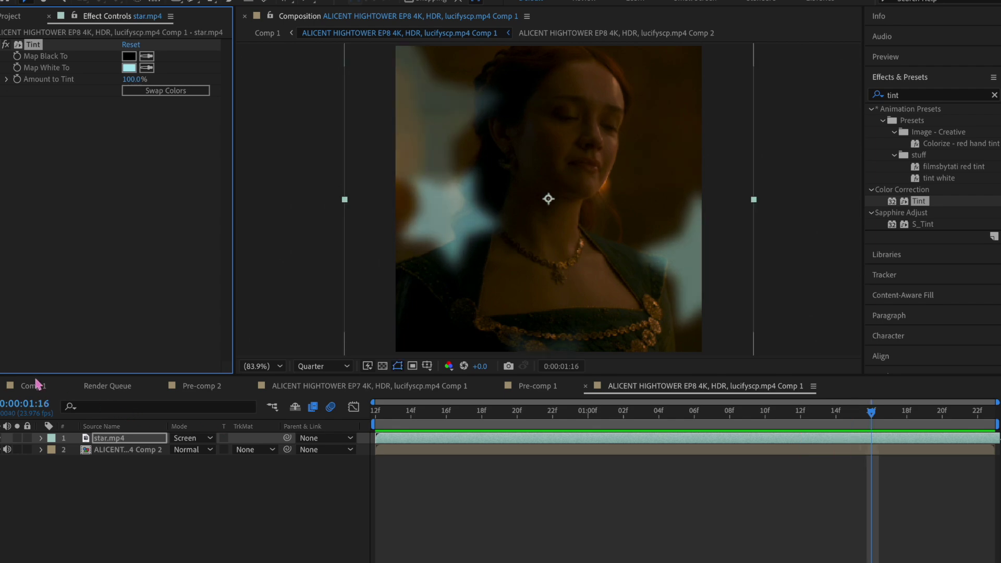
{"action": "key", "text": "Delete"}
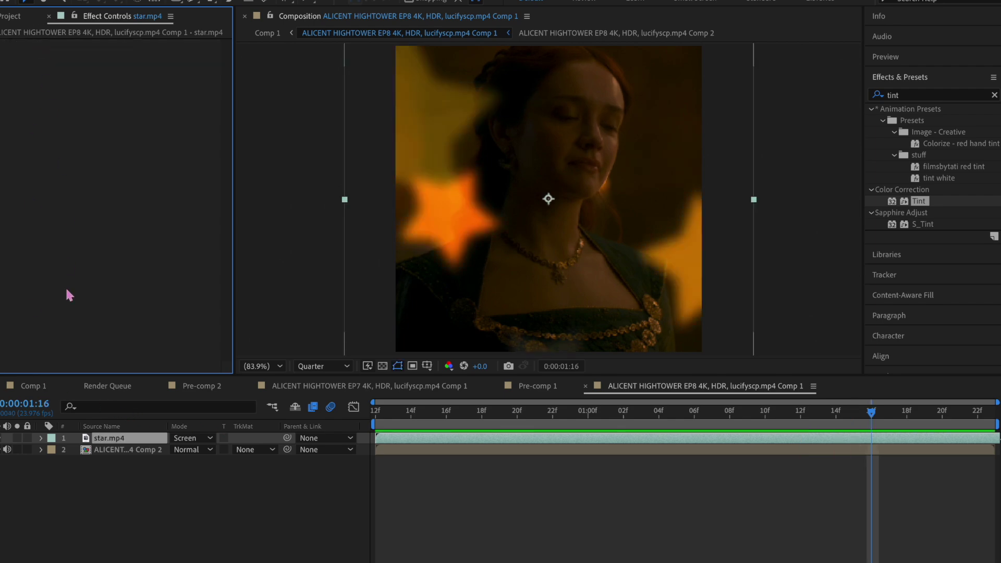
Step: Copy Brightness & Contrast and BCC Lens Blur OBS from the Comp 3 layer to the EP8 Comp 1 layer at 0:00:00:10
{"action": "left_click", "coordinate": [47, 387]}
{"action": "left_click", "coordinate": [633, 461]}
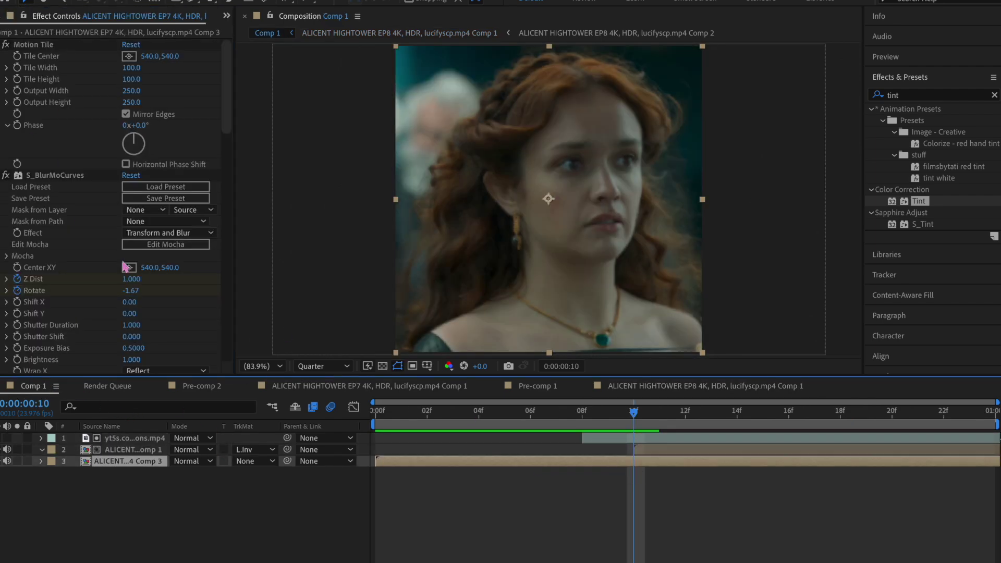
{"action": "scroll", "coordinate": [125, 267], "scroll_direction": "down", "scroll_amount": 3}
{"action": "scroll", "coordinate": [125, 267], "scroll_direction": "up", "scroll_amount": 5}
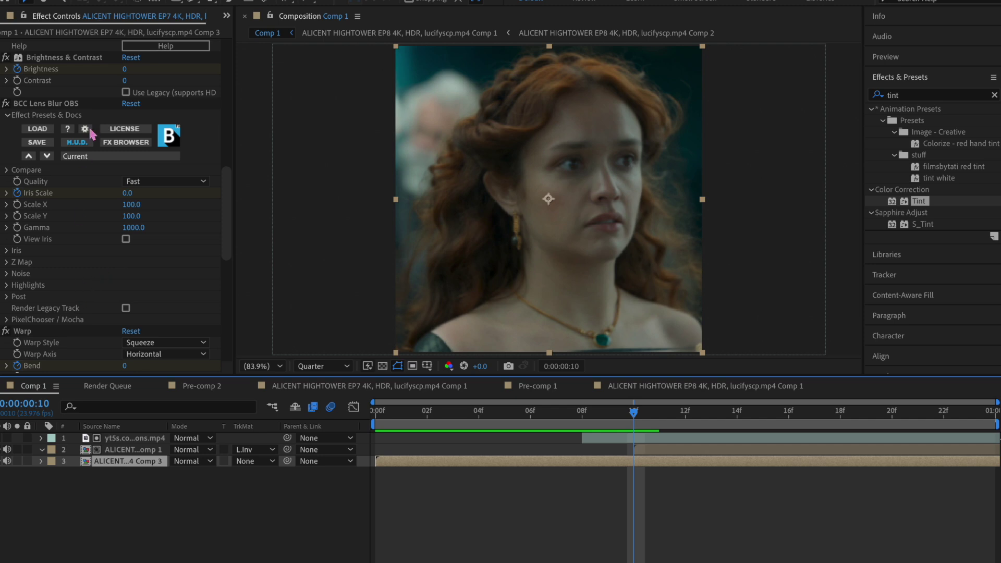
{"action": "scroll", "coordinate": [89, 134], "scroll_direction": "up", "scroll_amount": 1}
{"action": "left_click", "coordinate": [78, 135]}
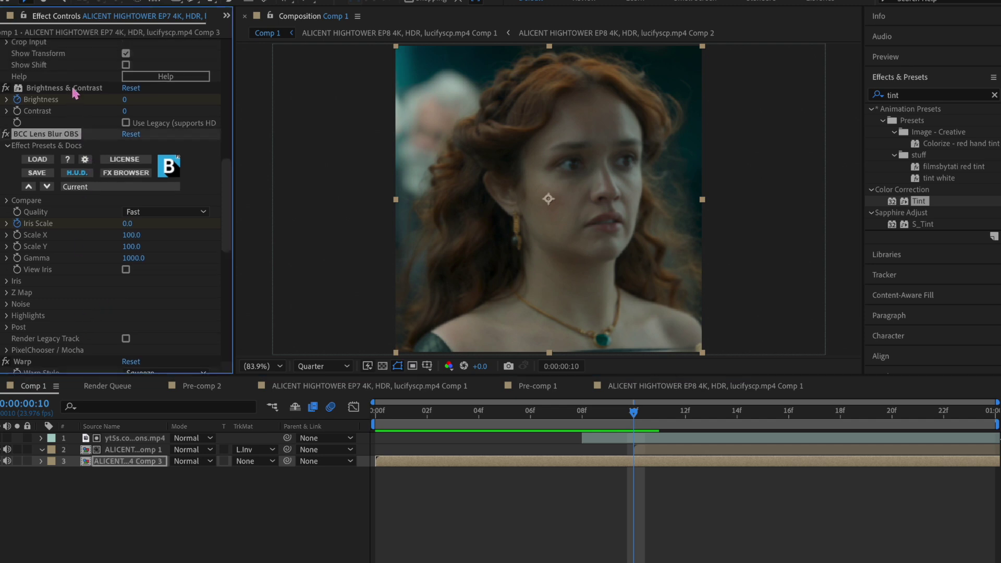
{"action": "left_click", "coordinate": [72, 87], "text": "shift"}
{"action": "key", "text": "super+c"}
{"action": "left_click", "coordinate": [648, 451]}
{"action": "key", "text": "super+v"}
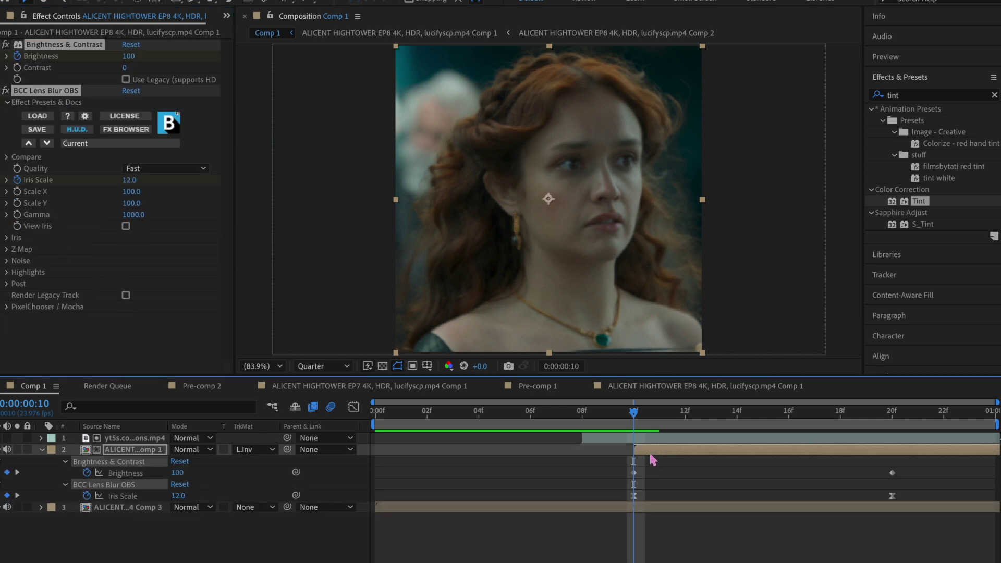
Step: Move the final Brightness and Iris Scale keyframes on the EP8 Comp 1 layer to 0:00:01:00 and preview
{"action": "left_click", "coordinate": [592, 471]}
{"action": "left_click_drag", "start_coordinate": [593, 472], "coordinate": [909, 508]}
{"action": "key", "text": "space"}
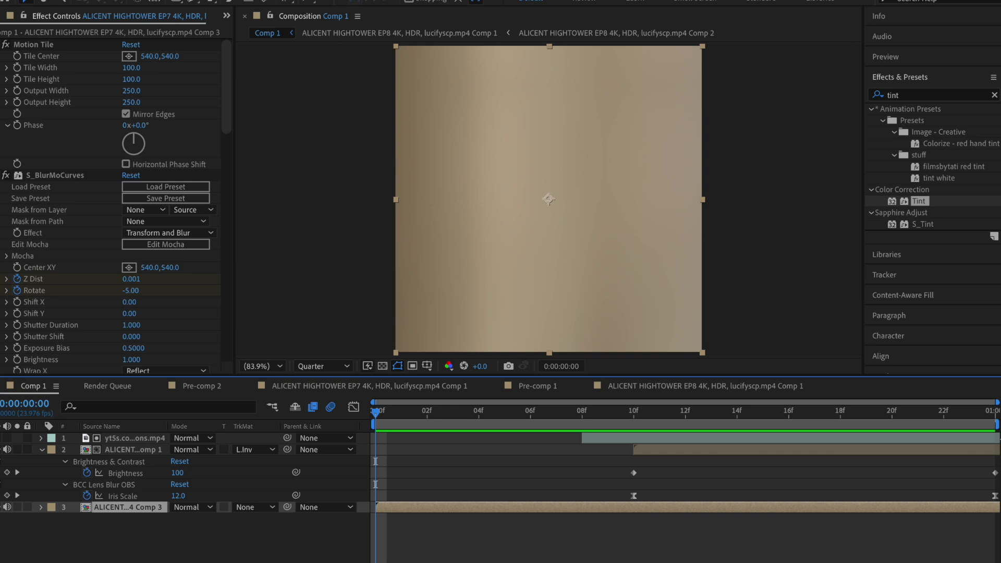
Step: Add an adjustment layer directly above the Comp 3 layer and apply Optics Compensation with Reverse Lens Distortion enabled
{"action": "left_click", "coordinate": [215, 0]}
{"action": "mouse_move", "coordinate": [235, 0]}
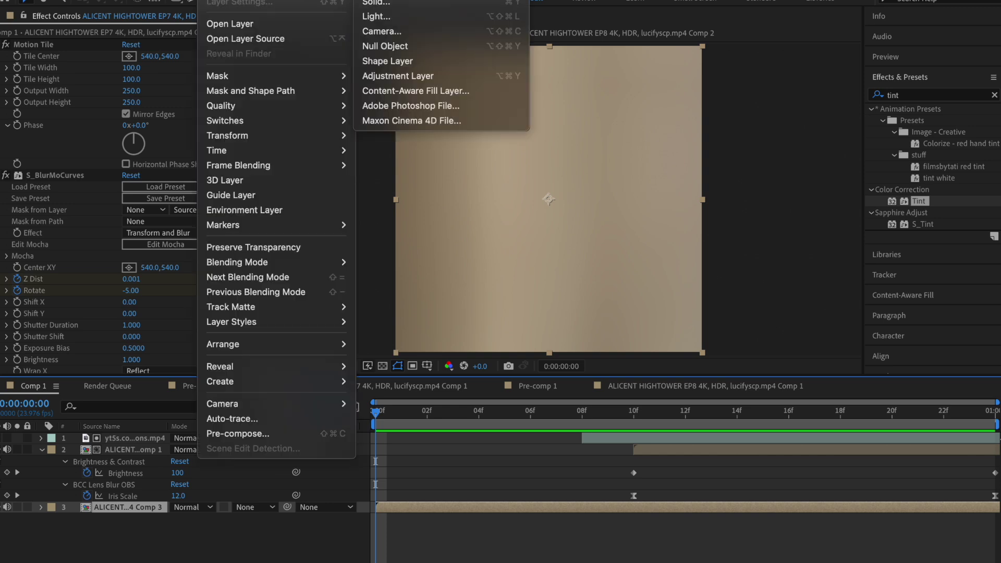
{"action": "left_click", "coordinate": [455, 76]}
{"action": "left_click", "coordinate": [928, 95]}
{"action": "type", "text": "optic"}
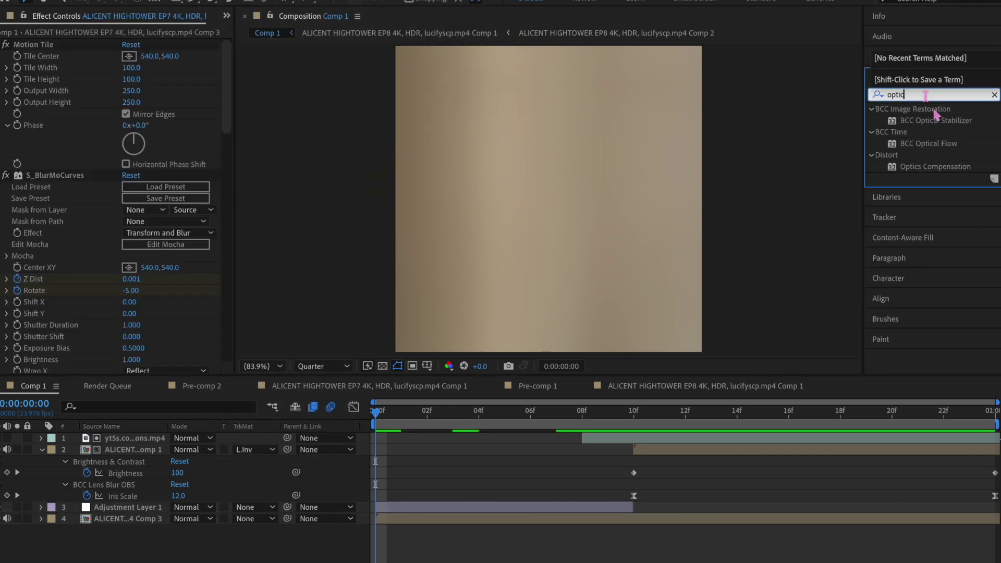
{"action": "left_click", "coordinate": [957, 167]}
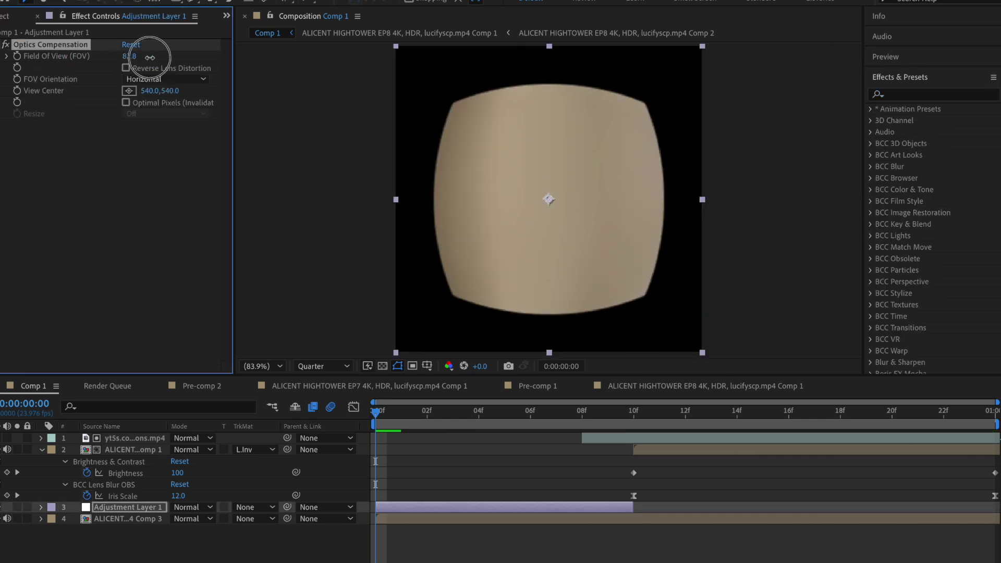
{"action": "left_click", "coordinate": [126, 68]}
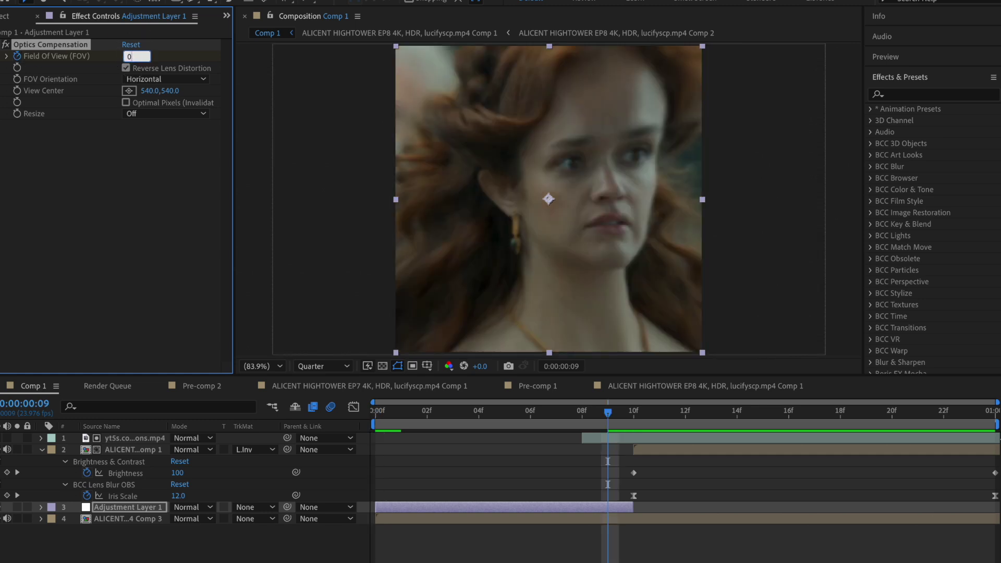
Step: Keyframe the Optics Compensation Field Of View to 0 at 0:00:00:09 and preview the transition
{"action": "type", "text": "0"}
{"action": "key", "text": "Return"}
{"action": "key", "text": "space"}
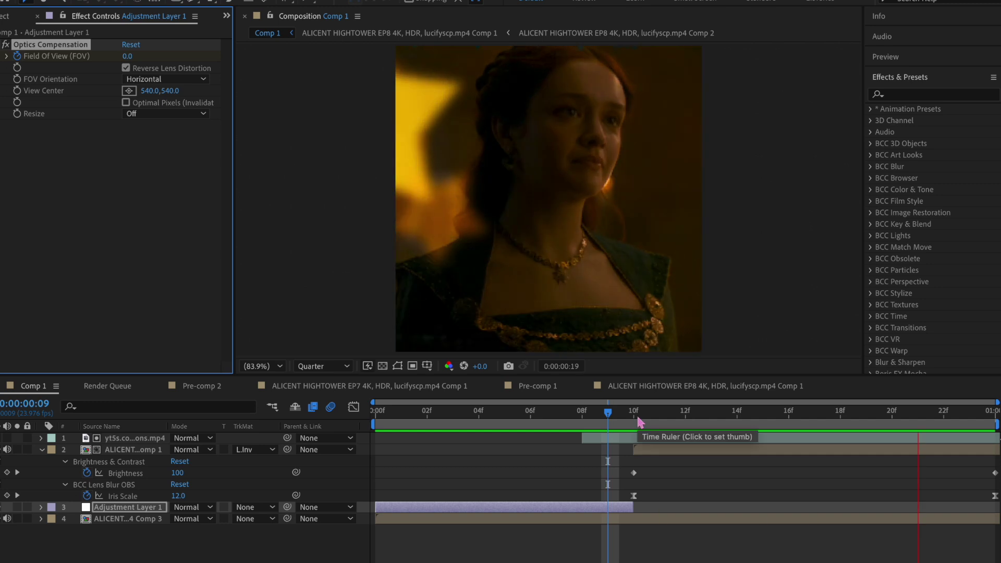
{"action": "left_click_drag", "start_coordinate": [639, 415], "coordinate": [801, 450]}
{"action": "key", "text": "space"}
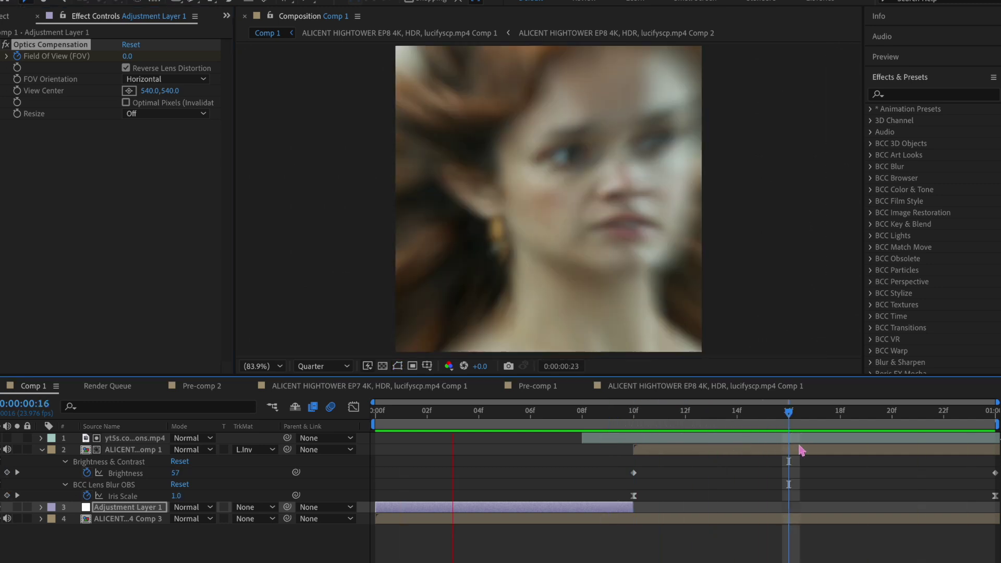
{"action": "key", "text": "space"}
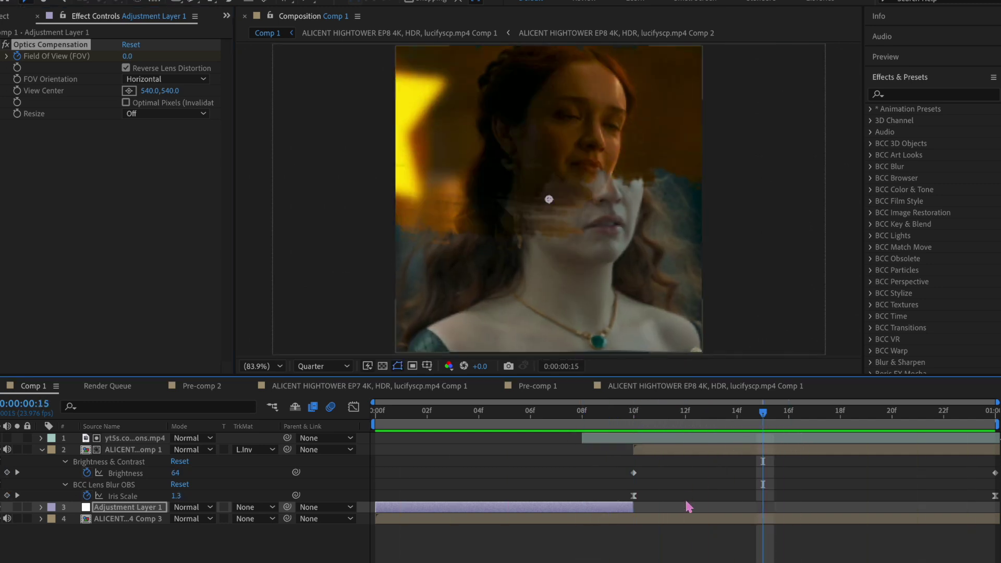
Step: Move the Comp 3 layer's last S_BlurMoCurves Rotate keyframe to 0:00:00:23 and preview the transition
{"action": "left_click", "coordinate": [686, 504]}
{"action": "left_click", "coordinate": [691, 522]}
{"action": "key", "text": "u"}
{"action": "scroll", "coordinate": [719, 534], "scroll_direction": "down", "scroll_amount": 3}
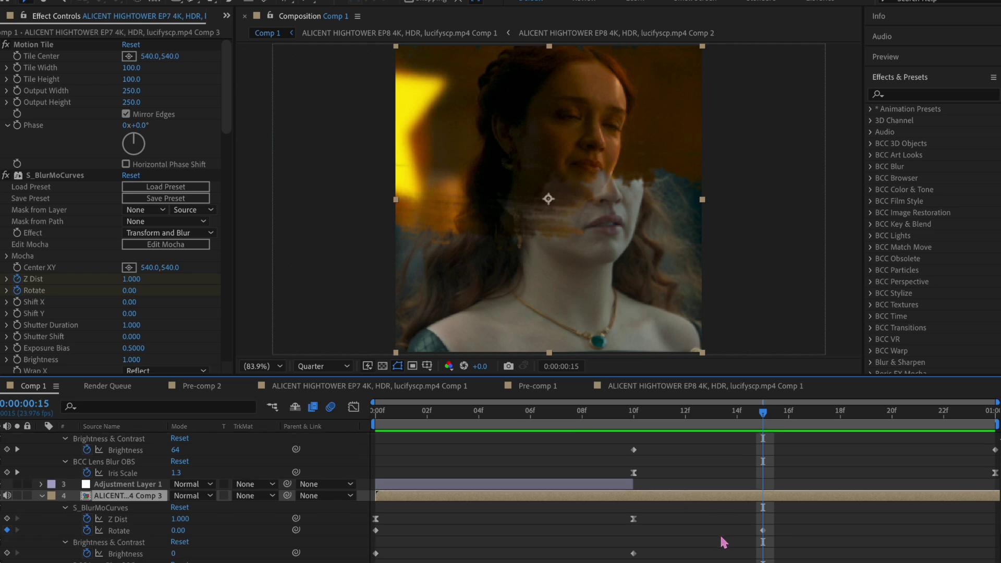
{"action": "left_click_drag", "start_coordinate": [763, 496], "coordinate": [984, 497]}
{"action": "key", "text": "space"}
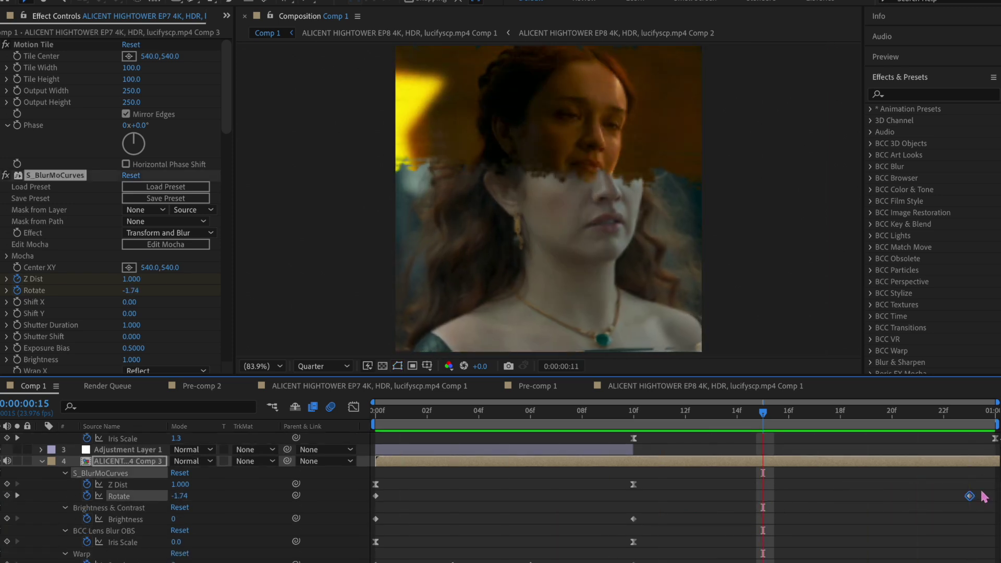
{"action": "key", "text": "space"}
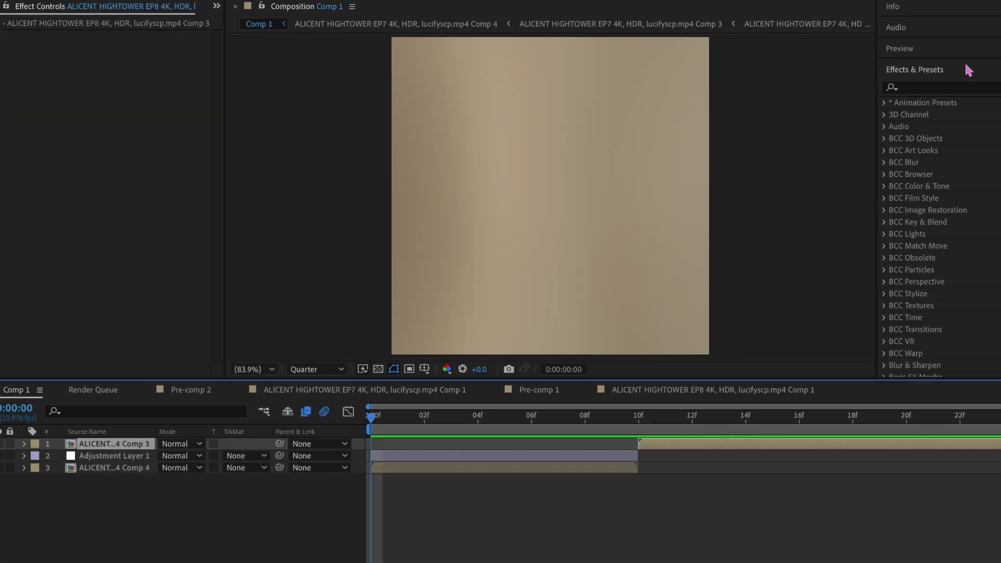
Step: Apply S_BlurMoCurves to the EP8 Comp 3 layer with Wrap X and Wrap Y set to Reflect and Center XY at 540, 1066
{"action": "left_click", "coordinate": [951, 87]}
{"action": "type", "text": "s_blu"}
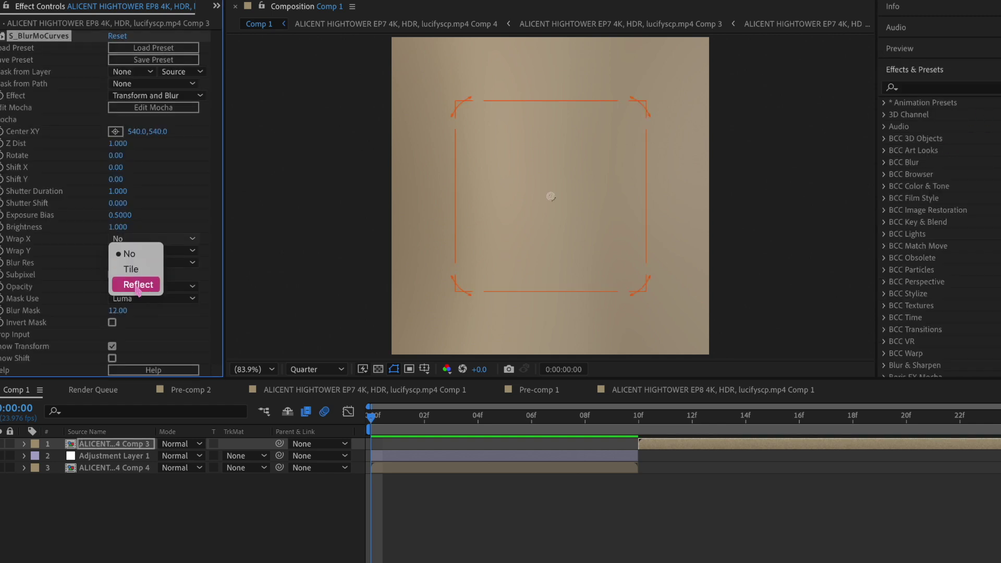
{"action": "left_click", "coordinate": [125, 290]}
{"action": "left_click", "coordinate": [151, 239]}
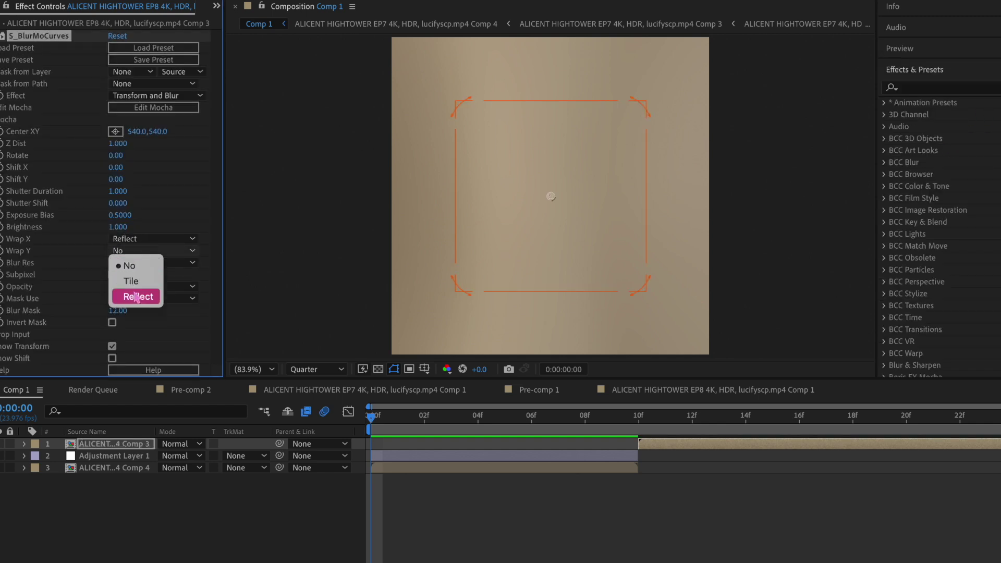
{"action": "left_click", "coordinate": [138, 301]}
{"action": "left_click_drag", "start_coordinate": [155, 134], "coordinate": [389, 178]}
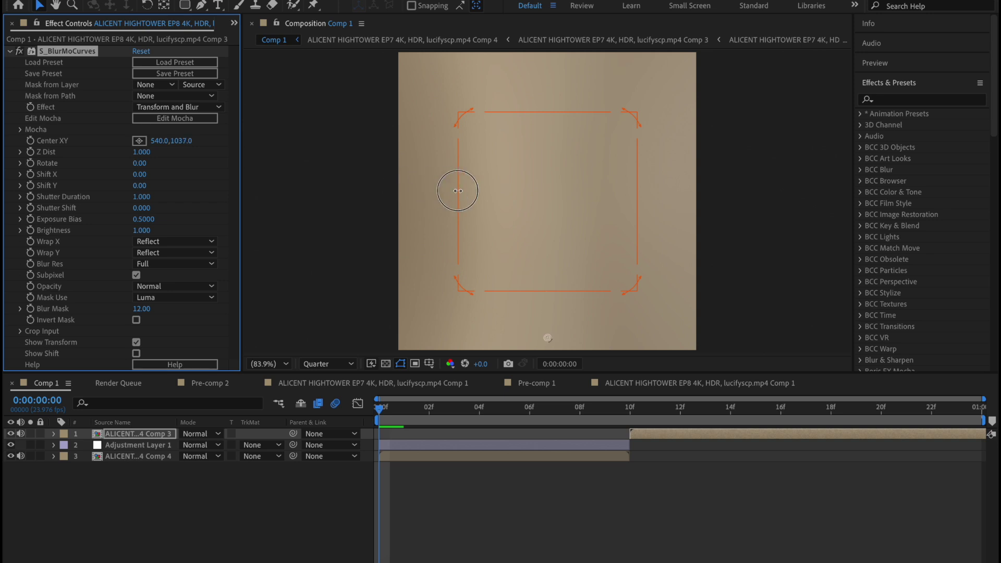
{"action": "left_click_drag", "start_coordinate": [466, 193], "coordinate": [71, 175]}
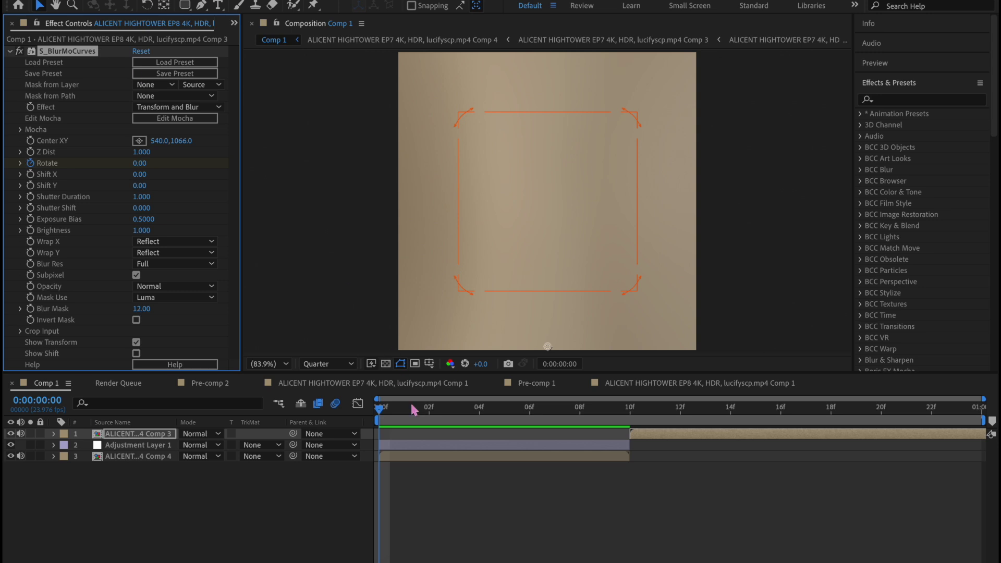
Step: Place the same S_BlurMoCurves effect on the EP7 Comp 4 layer and keyframe Rotate to about -100 at the layer's end
{"action": "left_click", "coordinate": [432, 456]}
{"action": "key", "text": "o"}
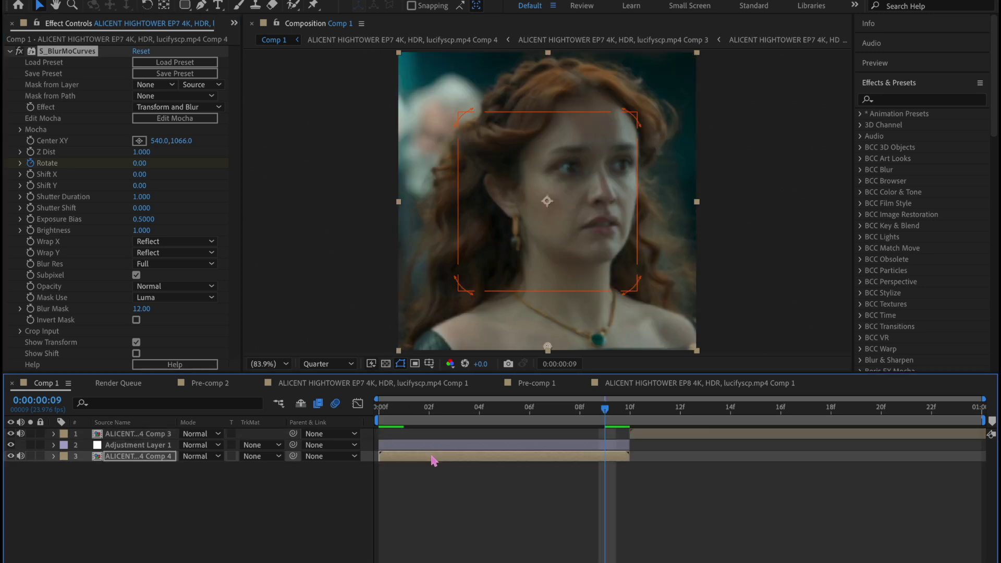
{"action": "left_click_drag", "start_coordinate": [140, 165], "coordinate": [89, 175]}
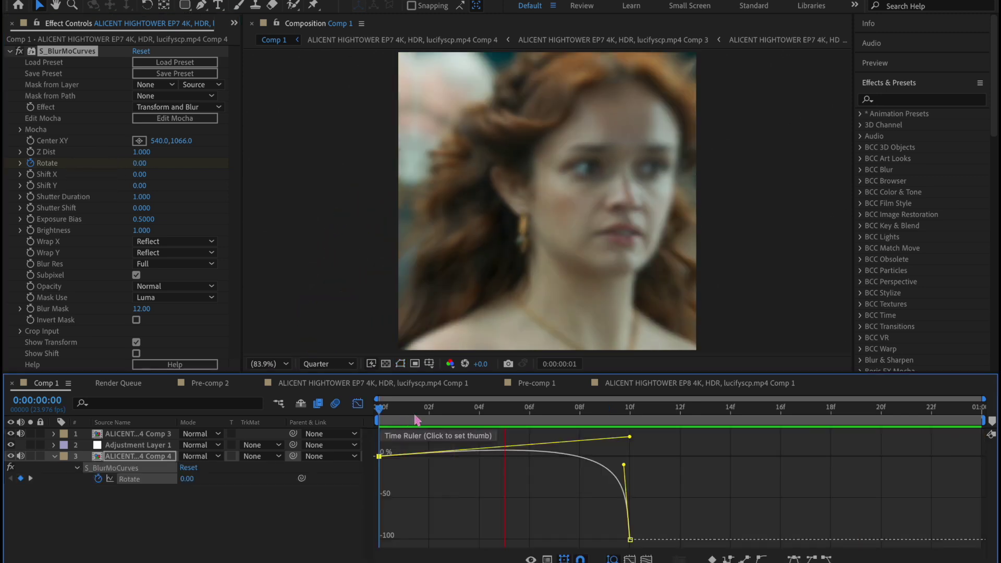
Step: Flatten the start of the Comp 4 layer's Rotate curve near 0, extend its easing handle toward the last keyframe, and preview the spin
{"action": "key", "text": "space"}
{"action": "left_click", "coordinate": [624, 444]}
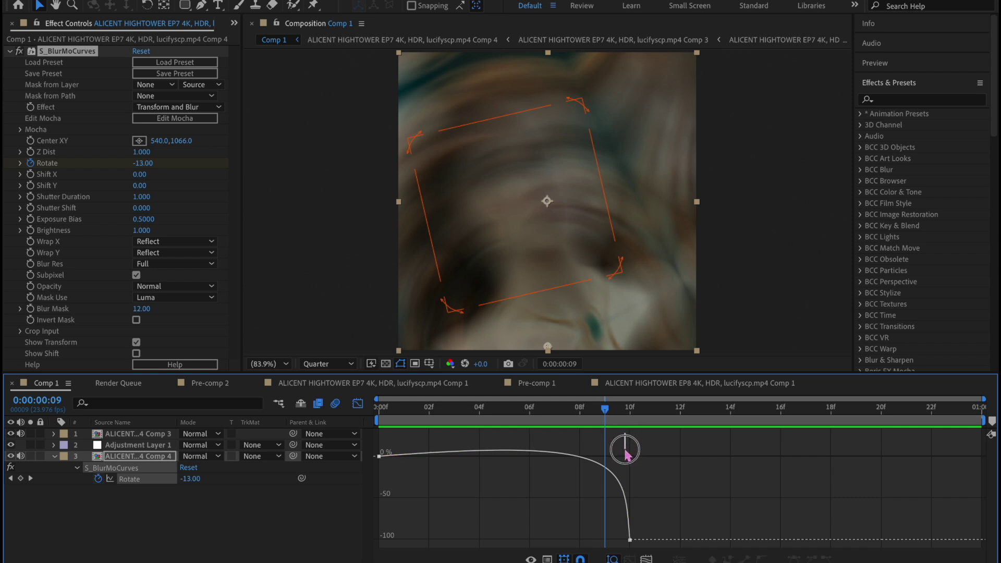
{"action": "left_click", "coordinate": [381, 442]}
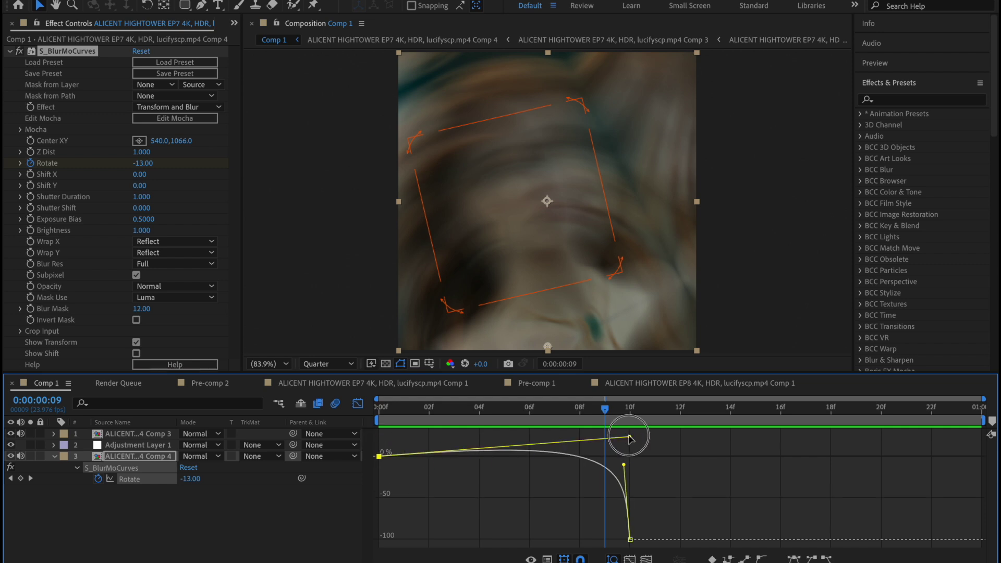
{"action": "left_click_drag", "start_coordinate": [629, 436], "coordinate": [617, 457]}
{"action": "key", "text": "space"}
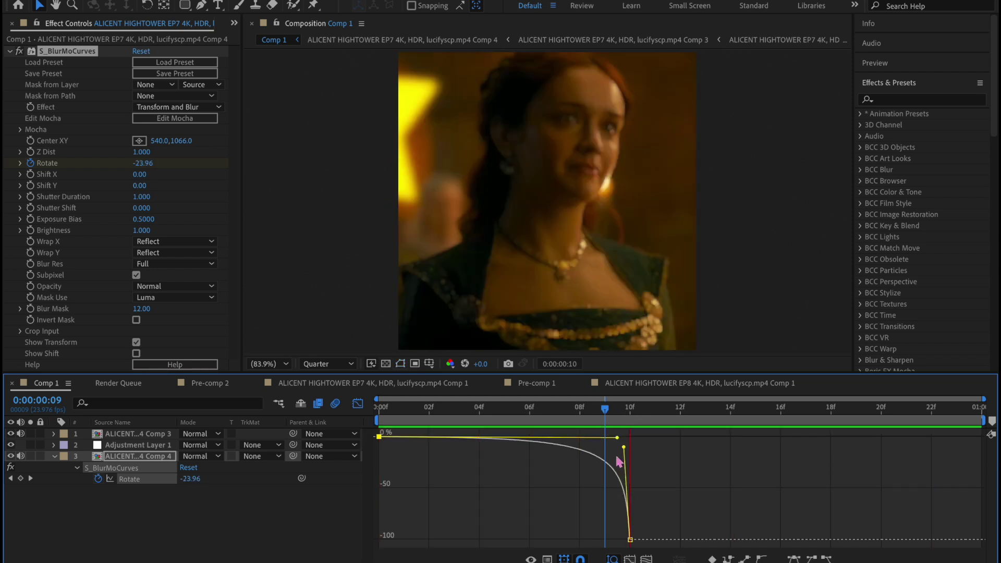
{"action": "key", "text": "space"}
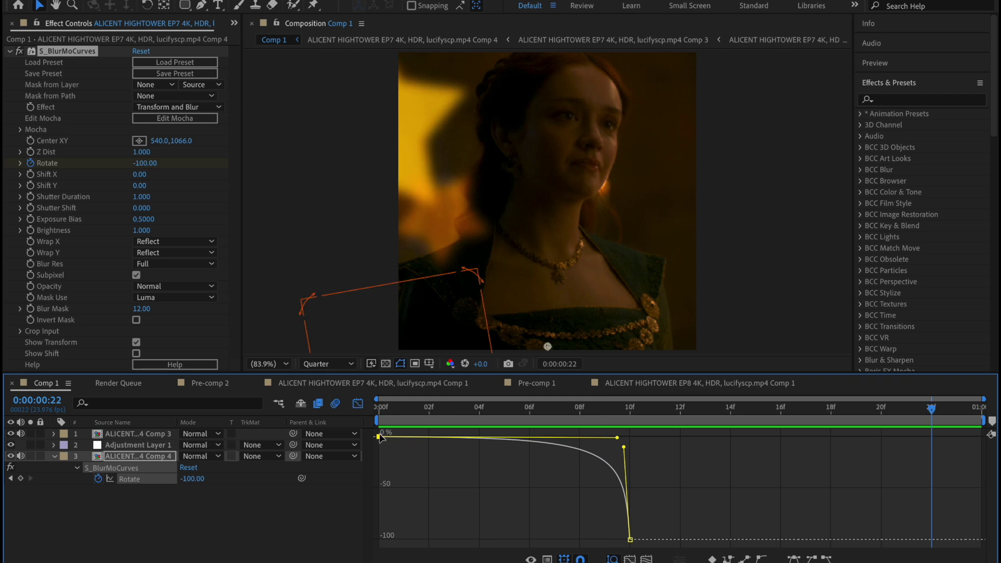
{"action": "left_click_drag", "start_coordinate": [617, 437], "coordinate": [663, 439]}
Step: Look through the open compositions Pre-comp 1, EP7 Comp 1 and Pre-comp 2, and return to Comp 1
{"action": "left_click", "coordinate": [992, 383]}
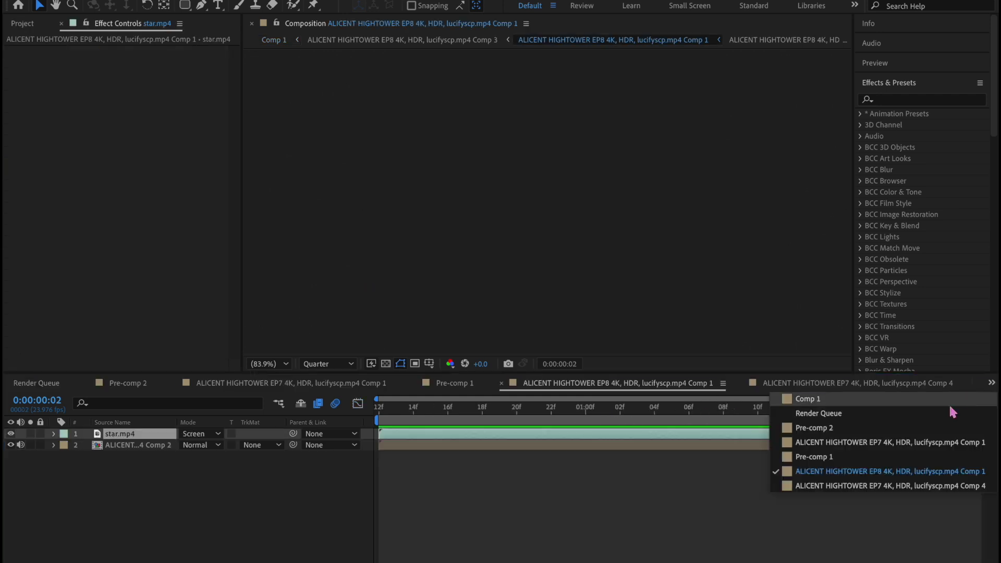
{"action": "left_click", "coordinate": [866, 456]}
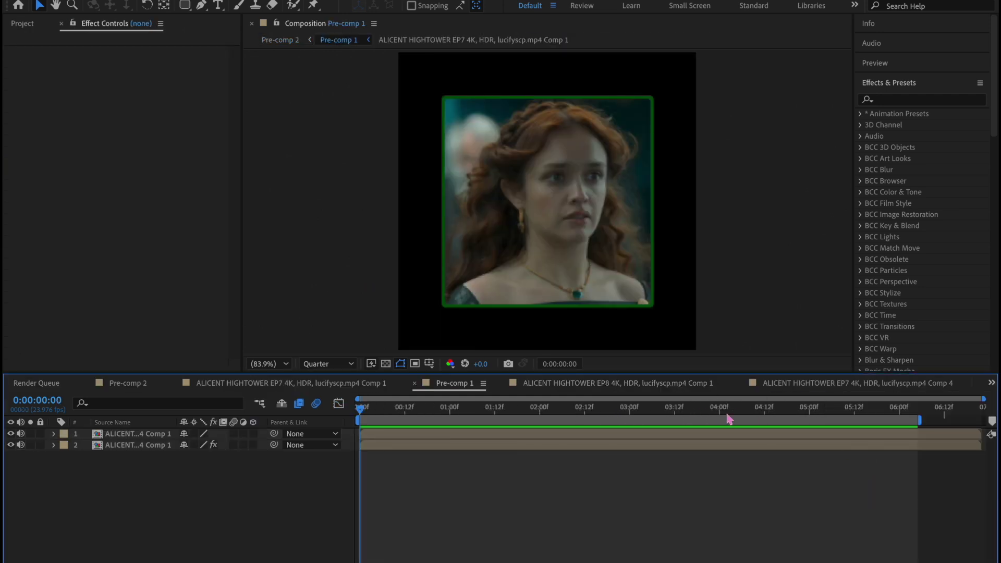
{"action": "left_click", "coordinate": [992, 384]}
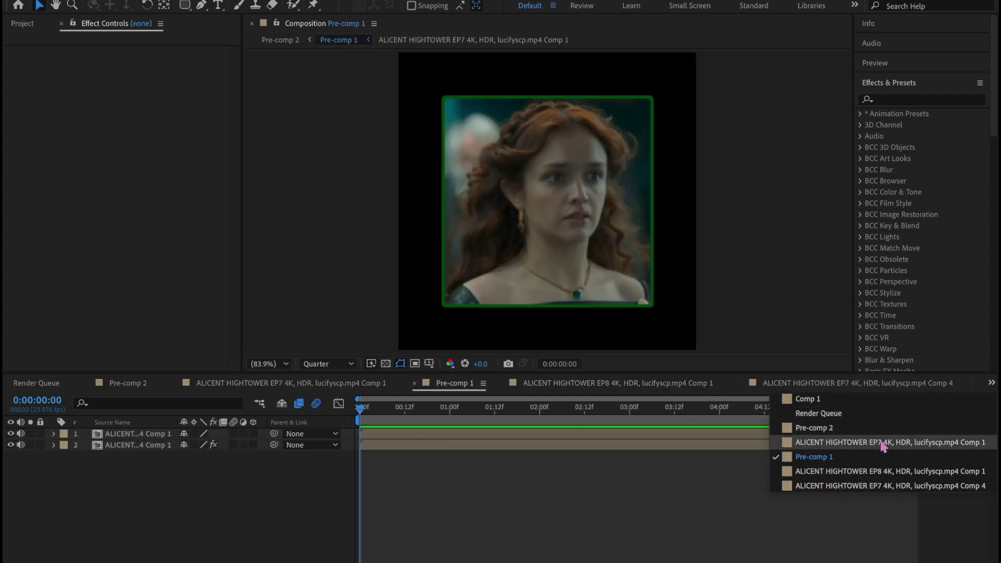
{"action": "left_click", "coordinate": [882, 443]}
{"action": "left_click", "coordinate": [992, 383]}
{"action": "left_click", "coordinate": [878, 427]}
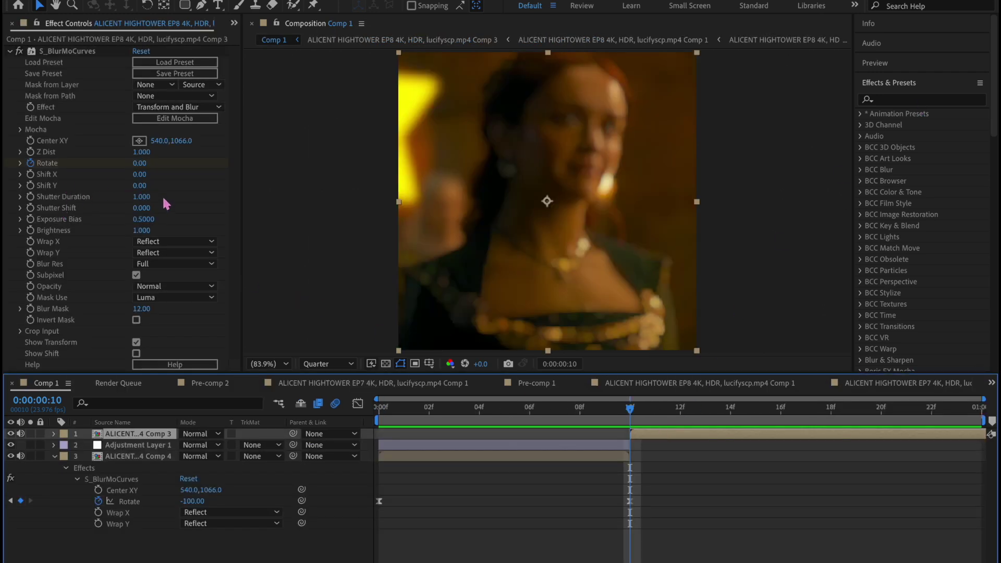
Step: Keyframe the Comp 3 layer's S_BlurMoCurves Rotate to 100 at 0:00:00:10 and 0 at 0:00:00:23
{"action": "left_click", "coordinate": [139, 164]}
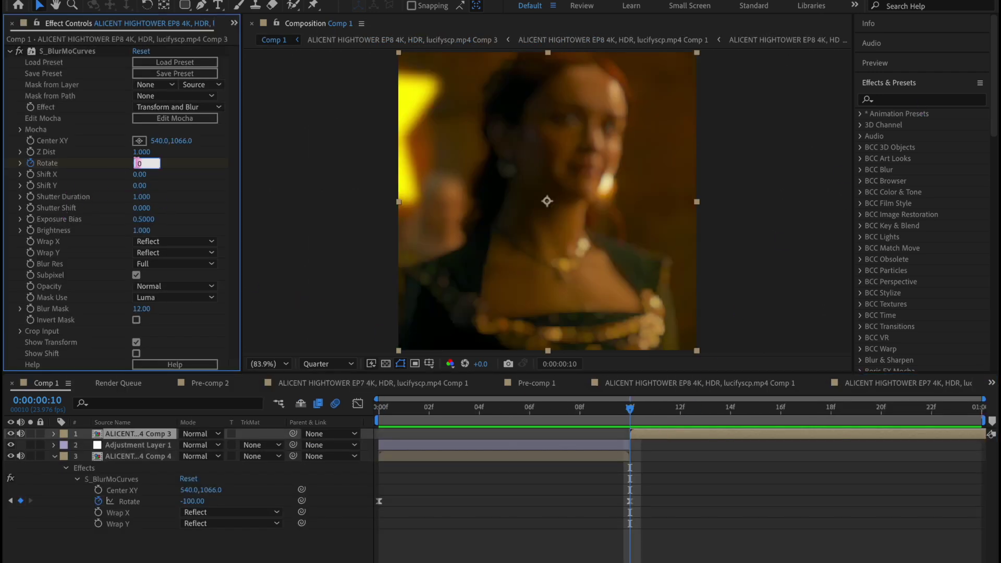
{"action": "type", "text": "100"}
{"action": "key", "text": "Return"}
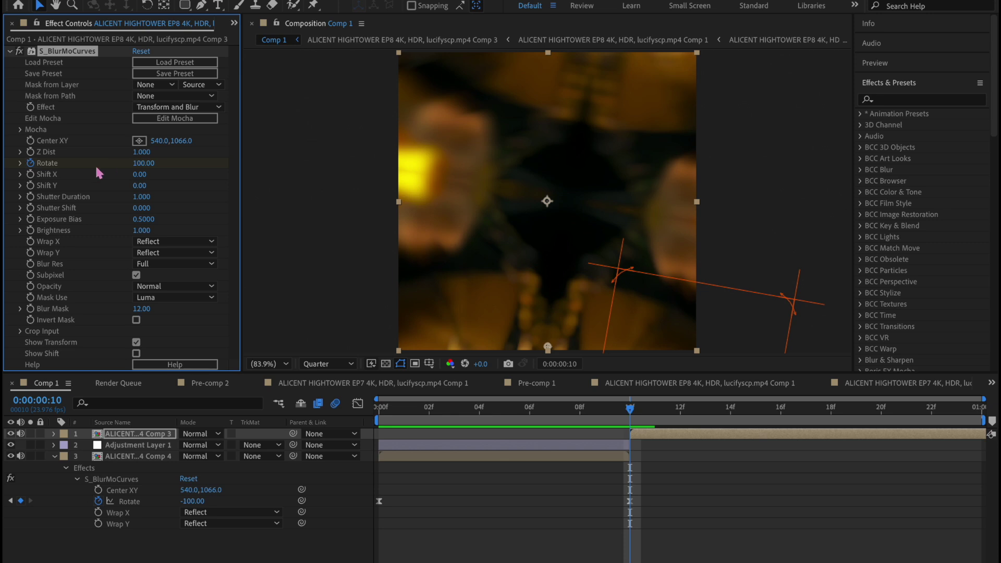
{"action": "key", "text": "space"}
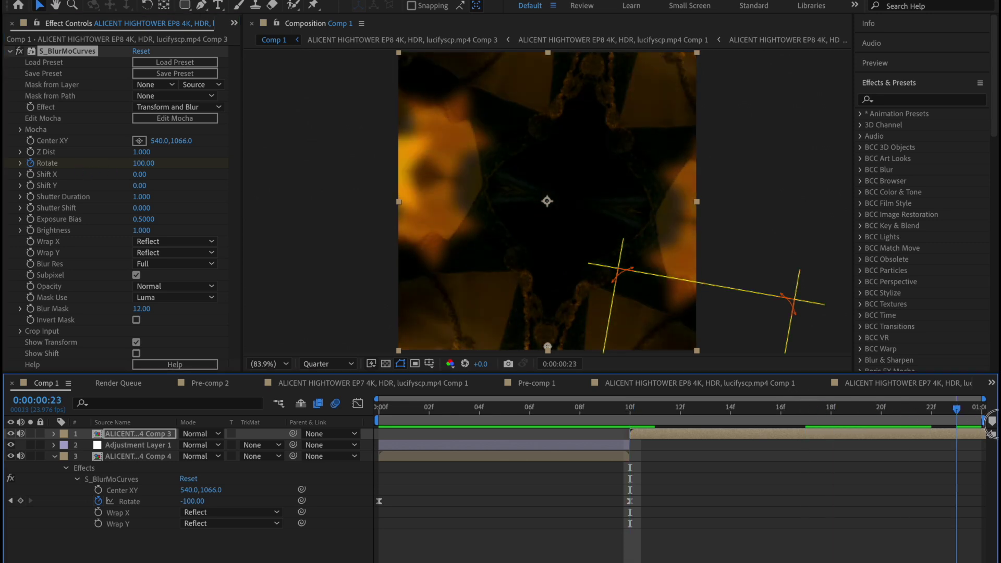
{"action": "left_click", "coordinate": [146, 163]}
{"action": "type", "text": "0"}
{"action": "key", "text": "Return"}
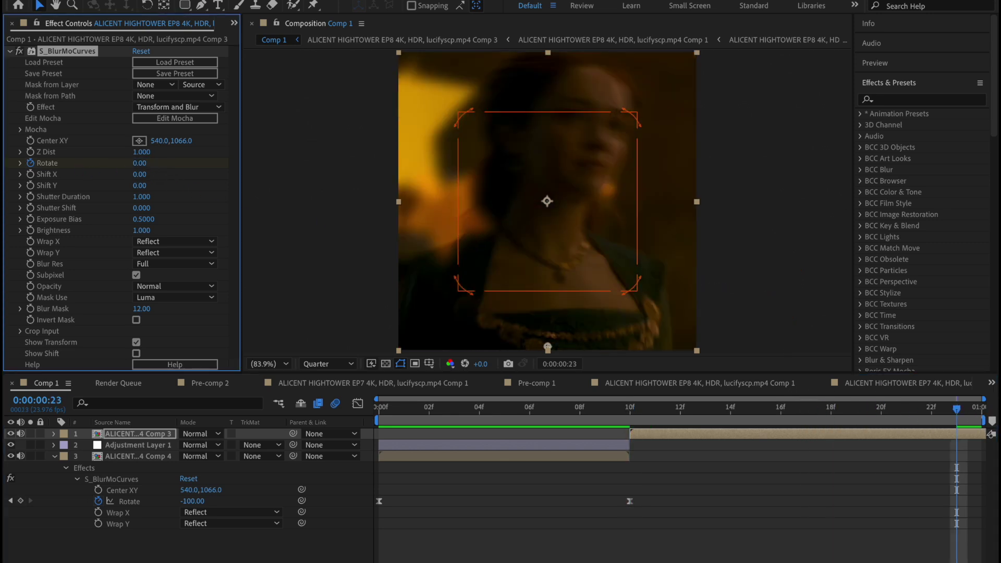
Step: Ease the Comp 3 layer's Rotate keyframes at 0:00:00:10 and 0:00:00:23 and check their value graph
{"action": "key", "text": "u"}
{"action": "key", "text": "shift+F3"}
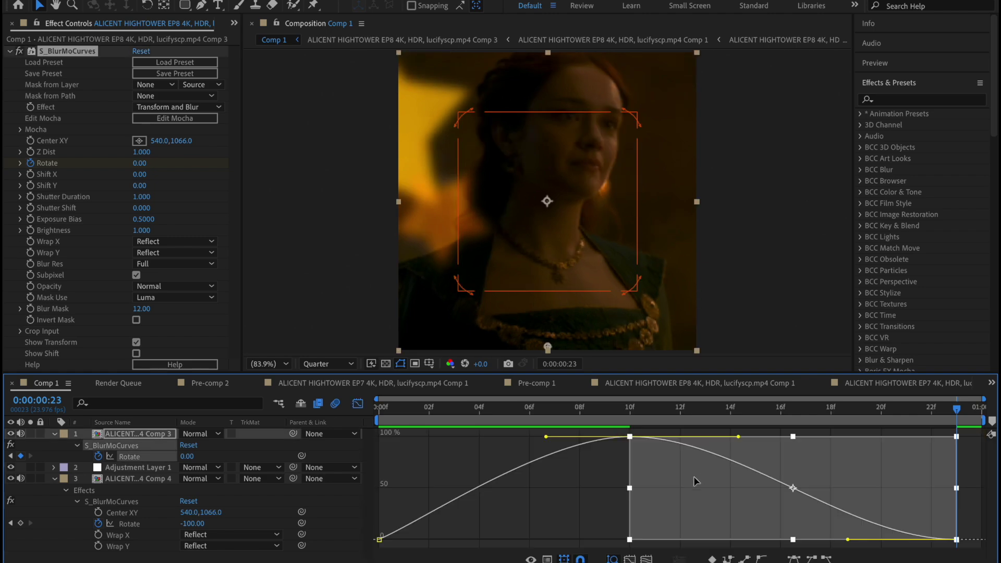
{"action": "left_click", "coordinate": [655, 486]}
{"action": "left_click", "coordinate": [630, 437]}
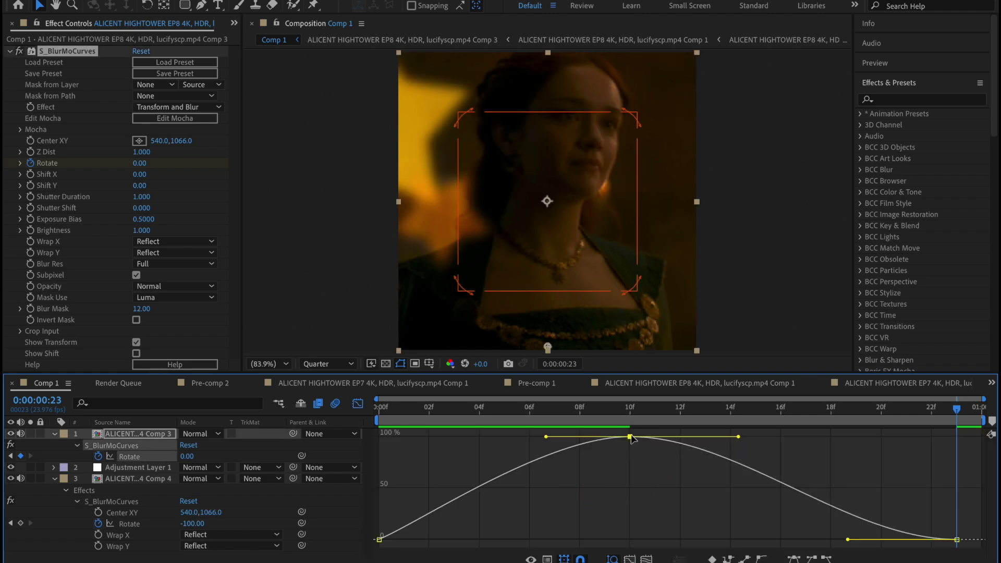
{"action": "left_click", "coordinate": [357, 403]}
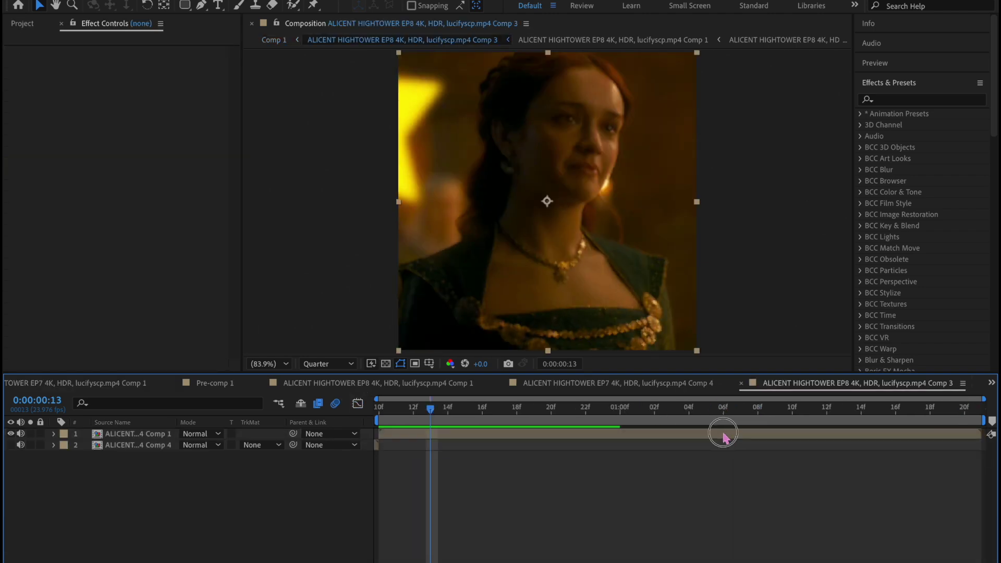